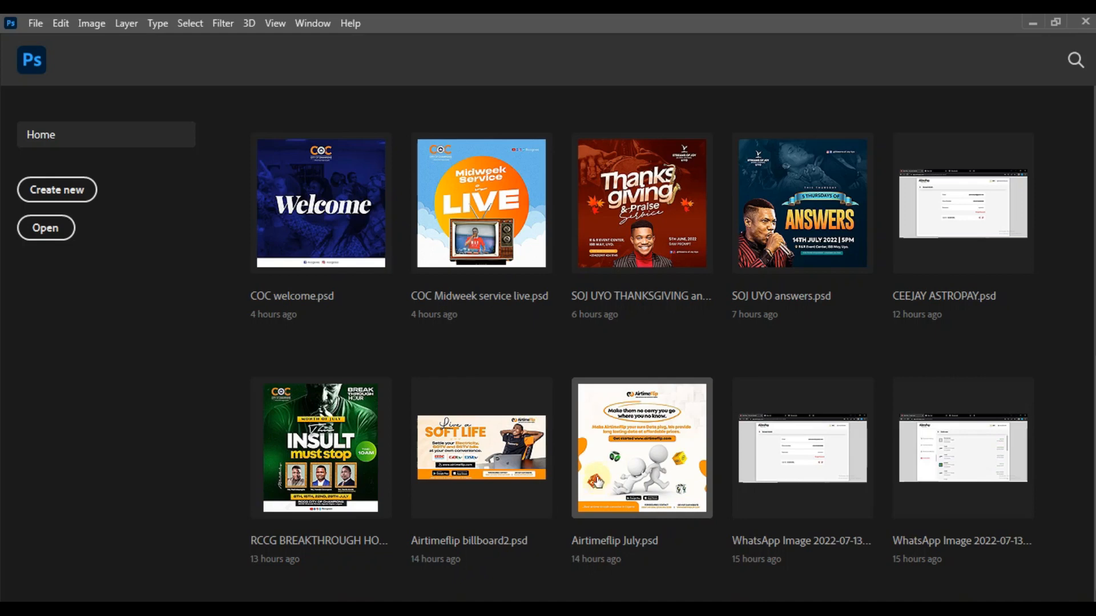
# Create a new RGB document of 1500 x 1500 pixels at 300 pixels/inch with a white background
pyautogui.click(35, 23)
pyautogui.click(46, 39)
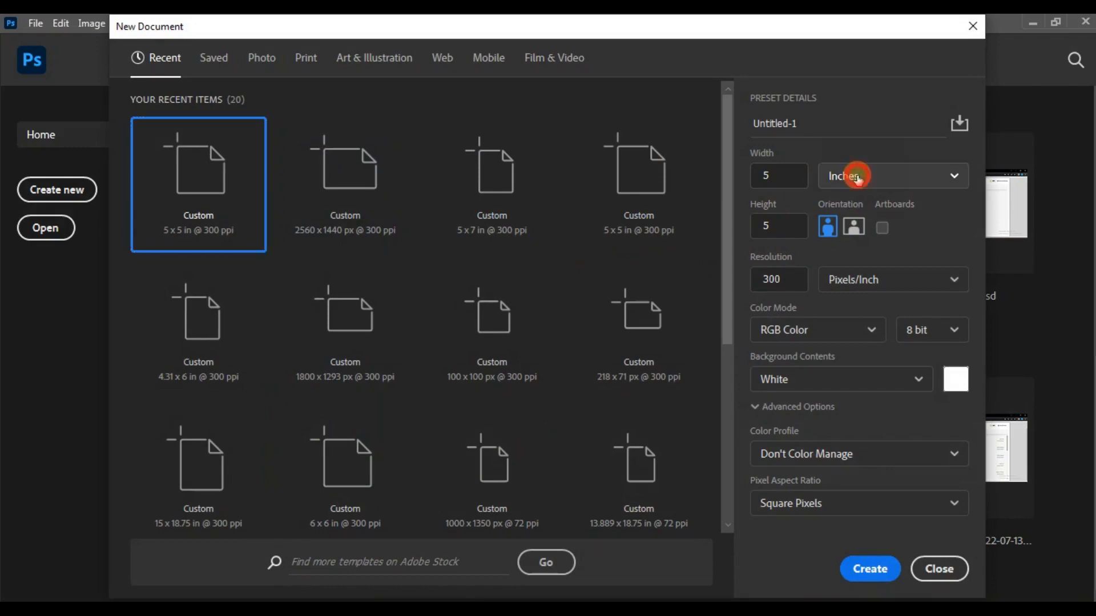
pyautogui.click(858, 179)
pyautogui.click(861, 204)
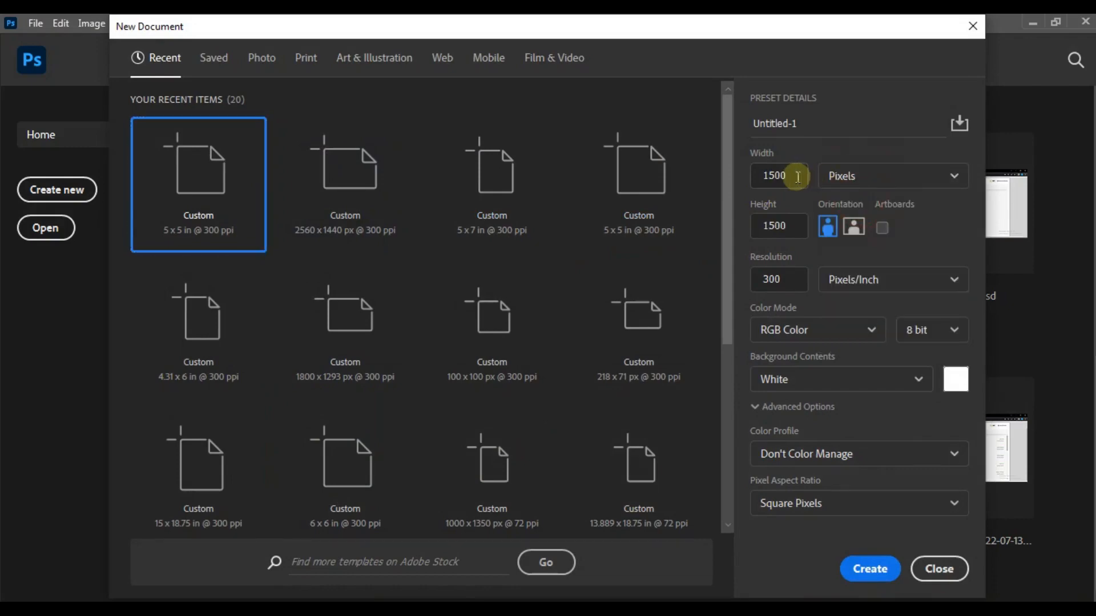
pyautogui.click(871, 569)
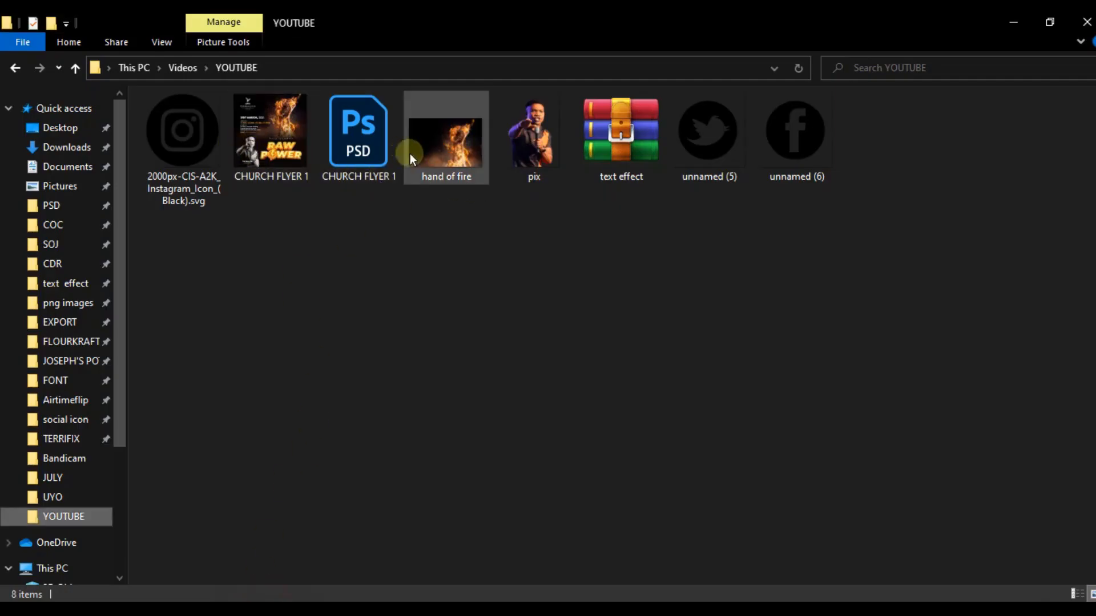
# Place the "hand of fire" image from the YOUTUBE folder onto the canvas at its default fitted size
pyautogui.click(460, 137)
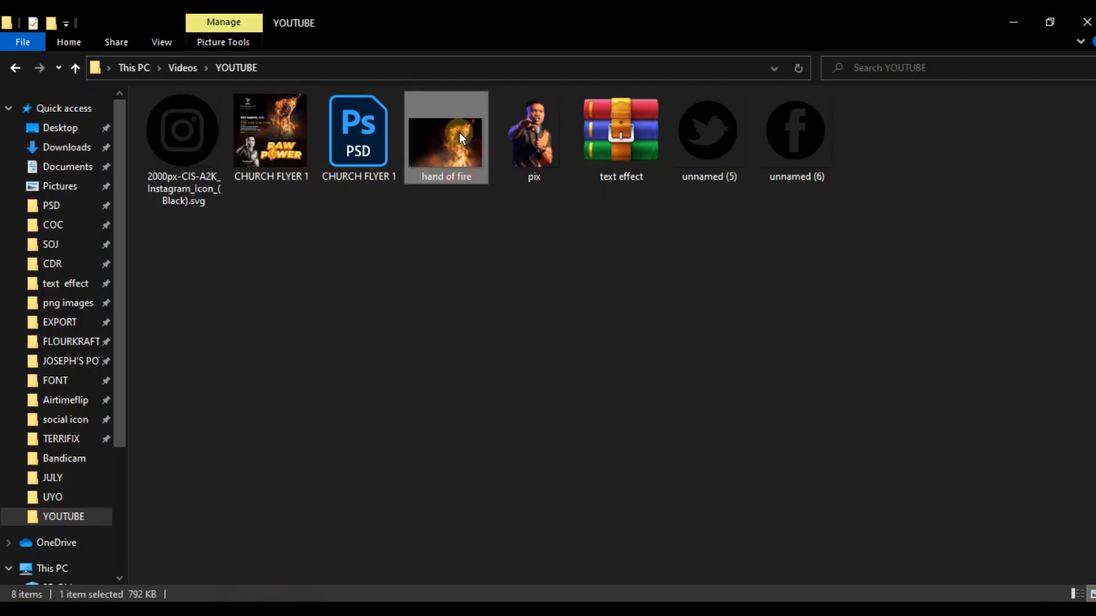
pyautogui.moveTo(460, 137); pyautogui.dragTo(388, 300)
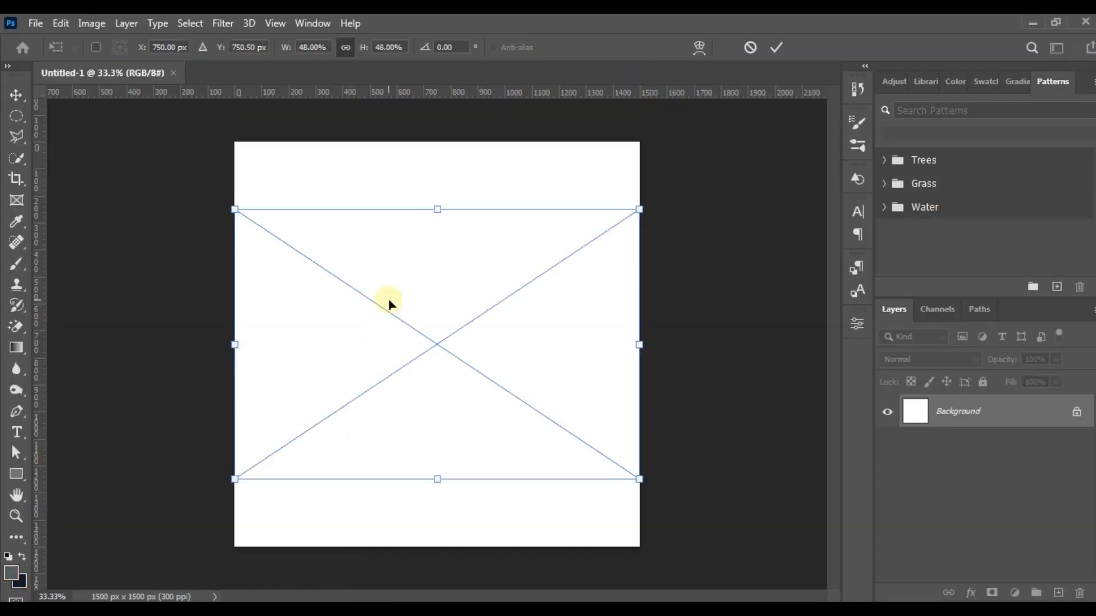
pyautogui.press('Return')
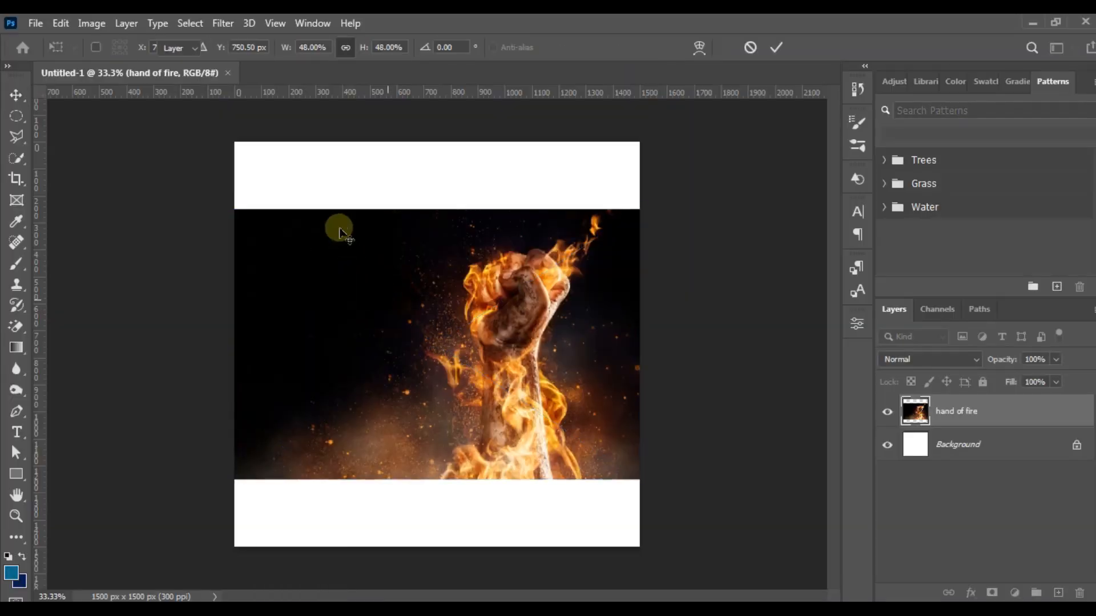
pyautogui.click(36, 23)
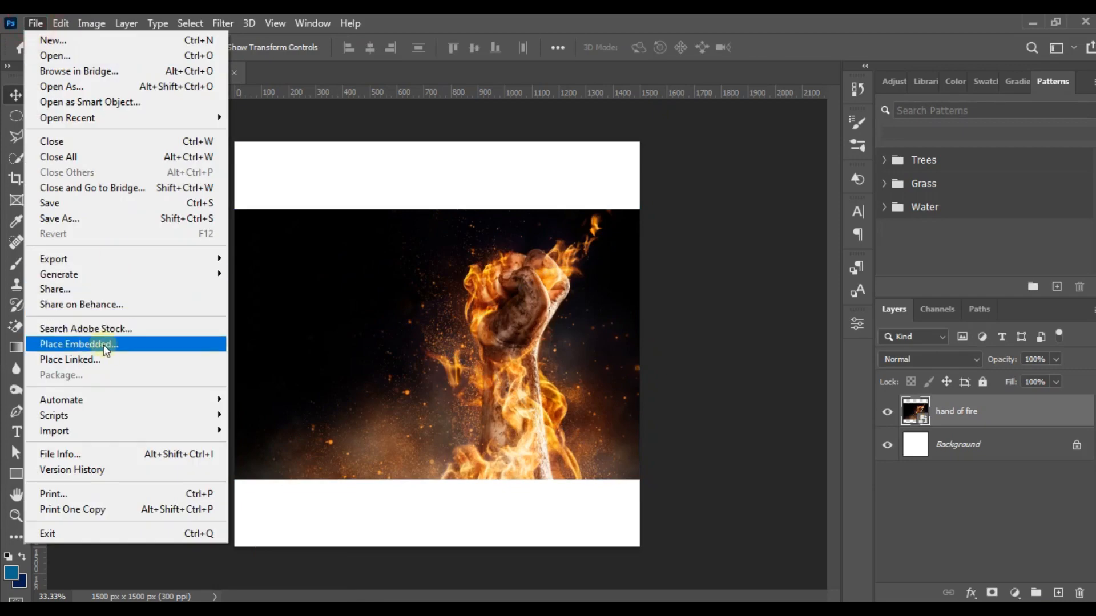
pyautogui.click(396, 290)
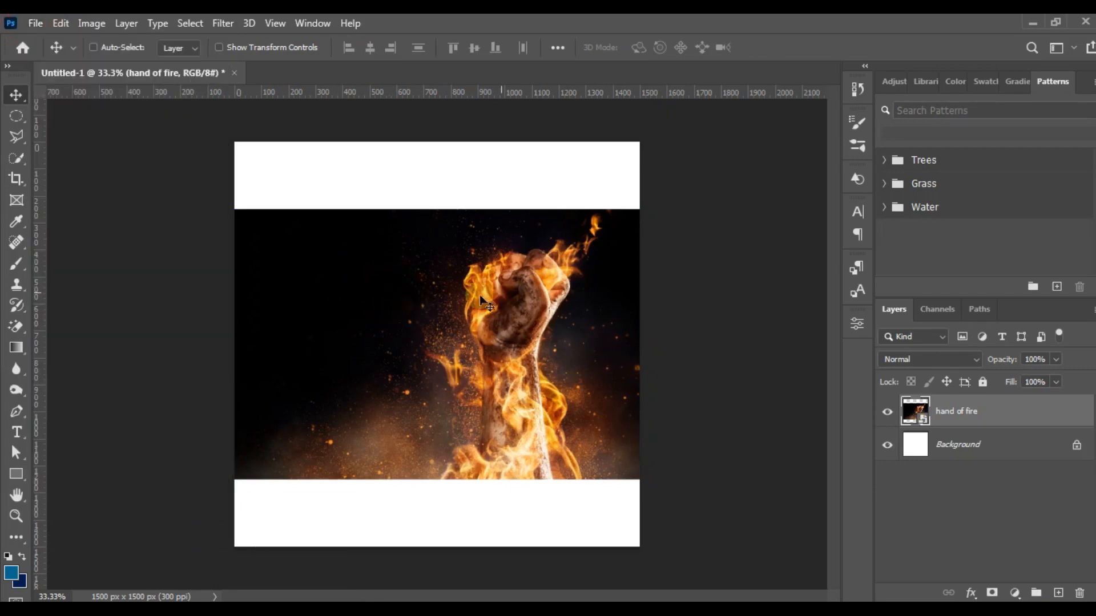
# Move the hand of fire image up to the canvas's top edge and centre it horizontally on the canvas
pyautogui.moveTo(509, 263); pyautogui.dragTo(508, 230)
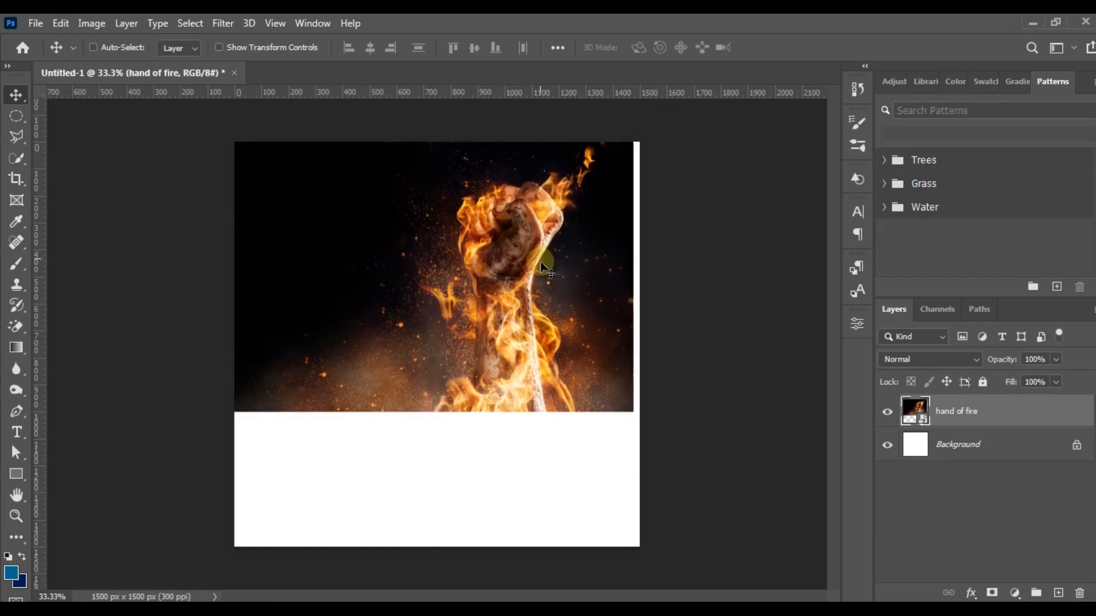
pyautogui.hotkey('ctrl', 'a')
pyautogui.click(371, 48)
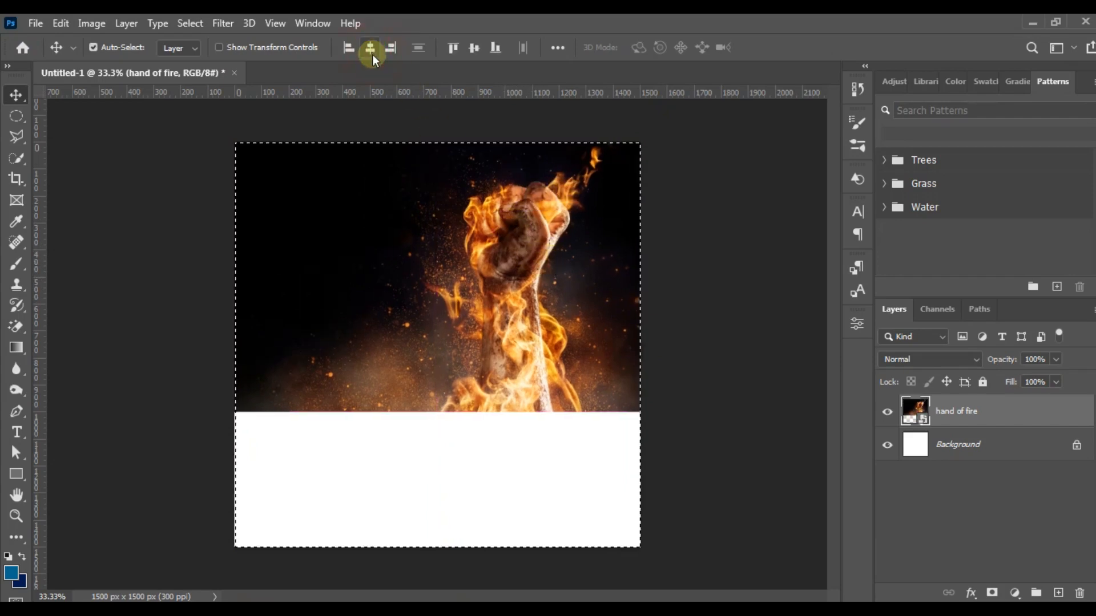
pyautogui.hotkey('ctrl', 'd')
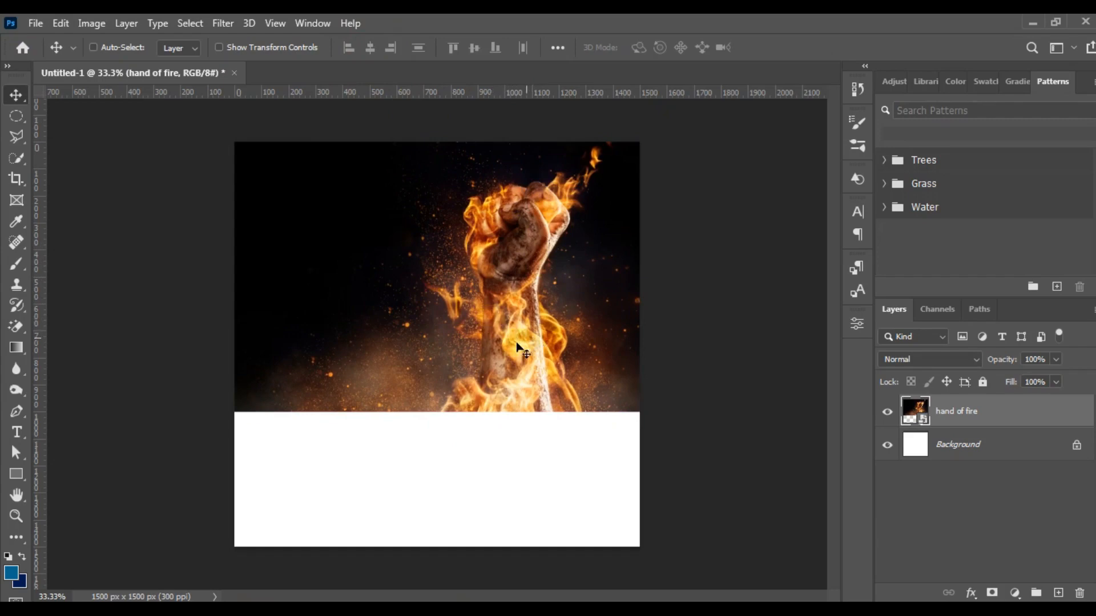
# Draw a rectangle of about 1530 x 1533 px covering the whole canvas and place its layer beneath the hand of fire layer
pyautogui.click(16, 473)
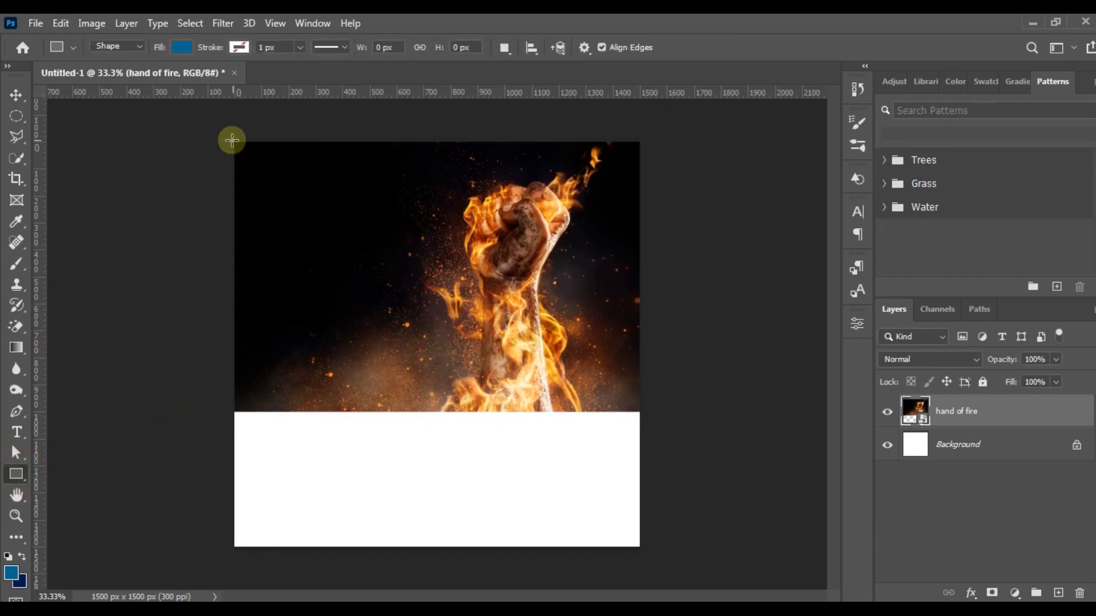
pyautogui.moveTo(229, 137); pyautogui.dragTo(643, 550)
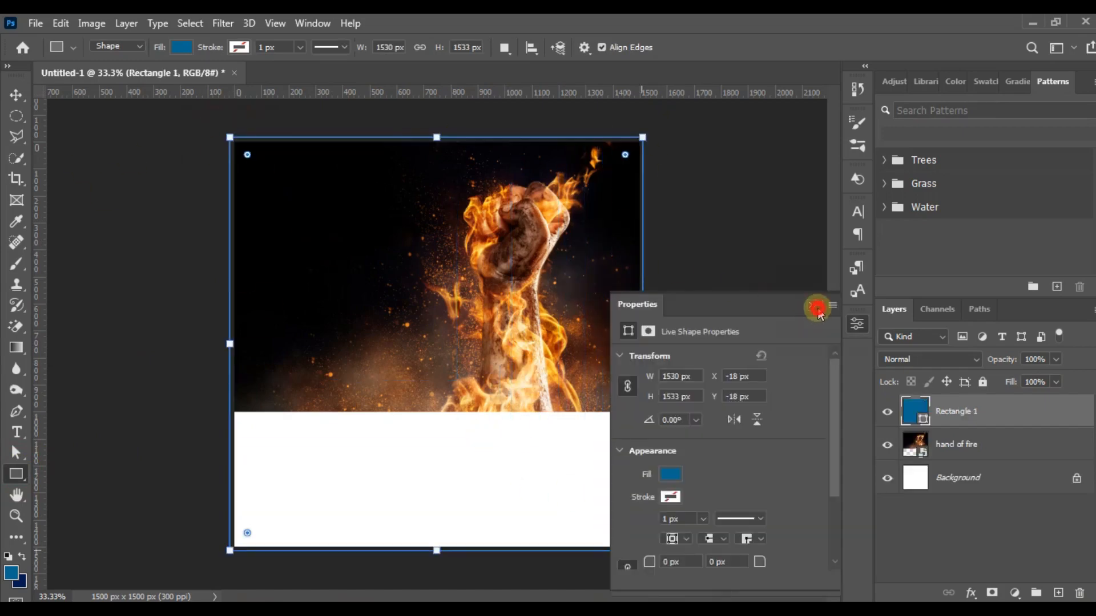
pyautogui.click(817, 309)
pyautogui.moveTo(942, 416); pyautogui.dragTo(953, 451)
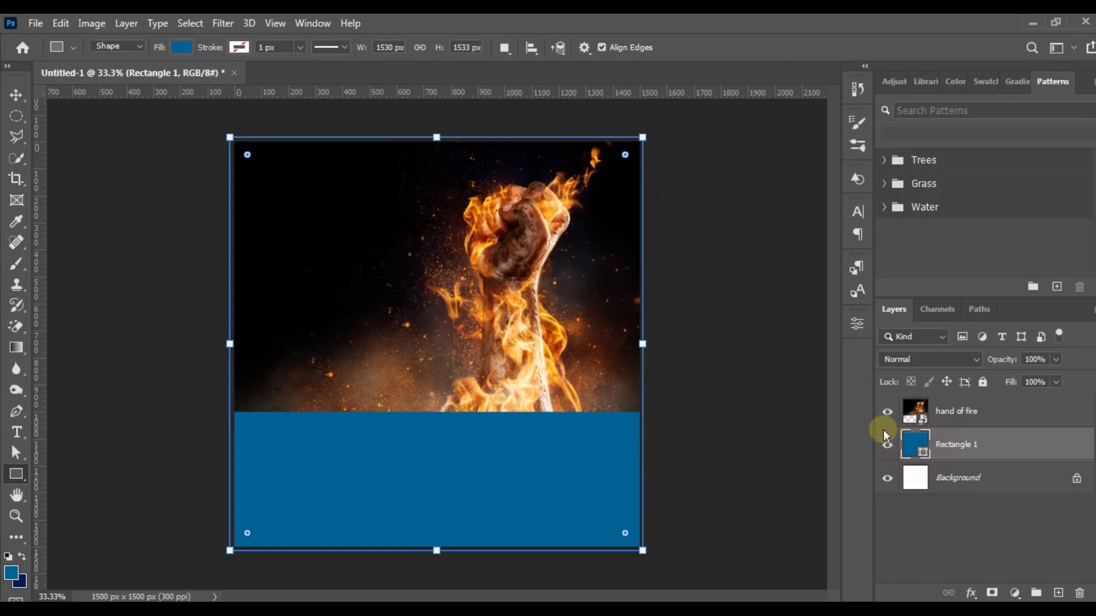
# Recolor the rectangle to black (000000) sampled from the dark area of the fire image
pyautogui.doubleClick(915, 444)
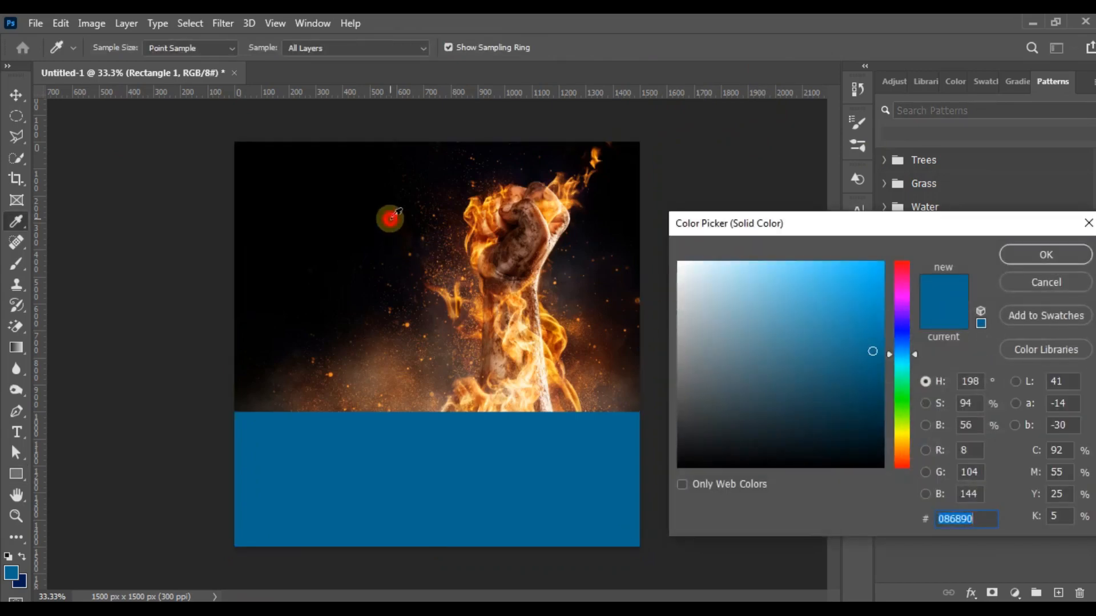
pyautogui.click(396, 214)
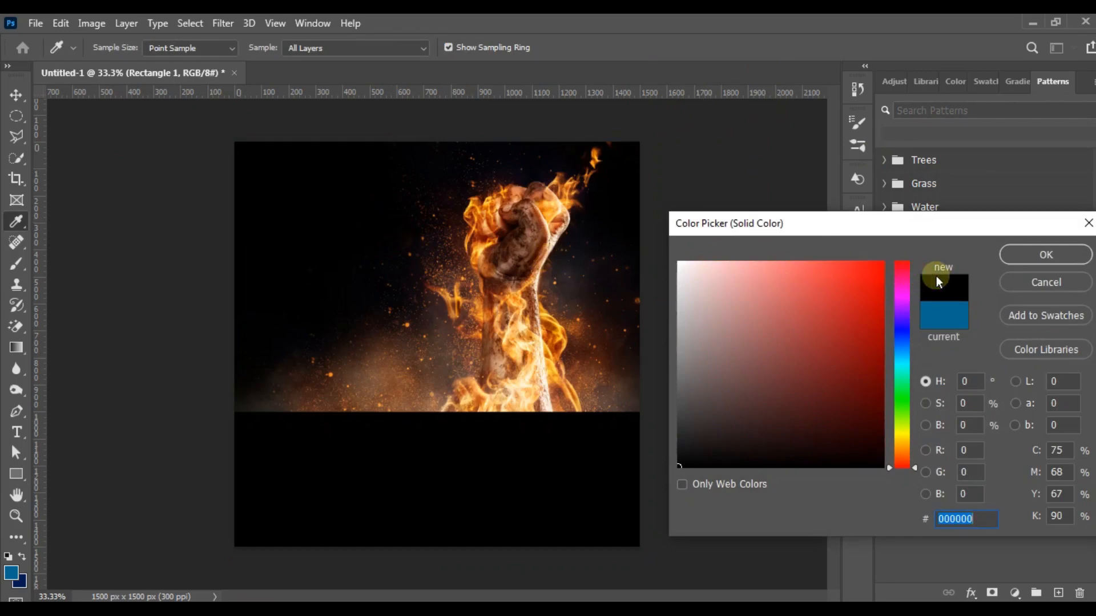
pyautogui.click(1009, 260)
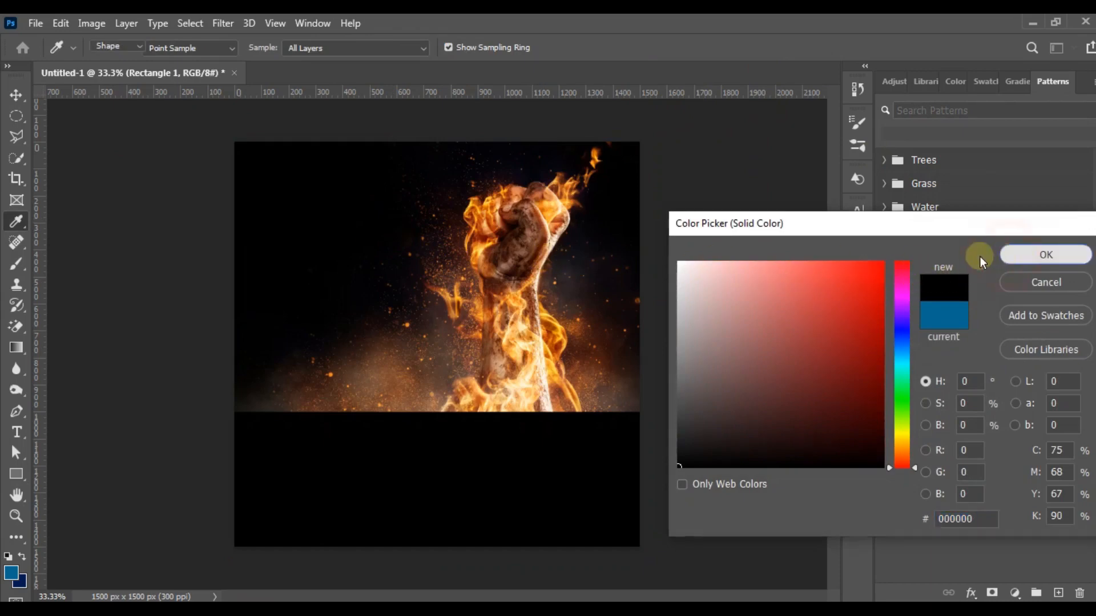
pyautogui.click(21, 97)
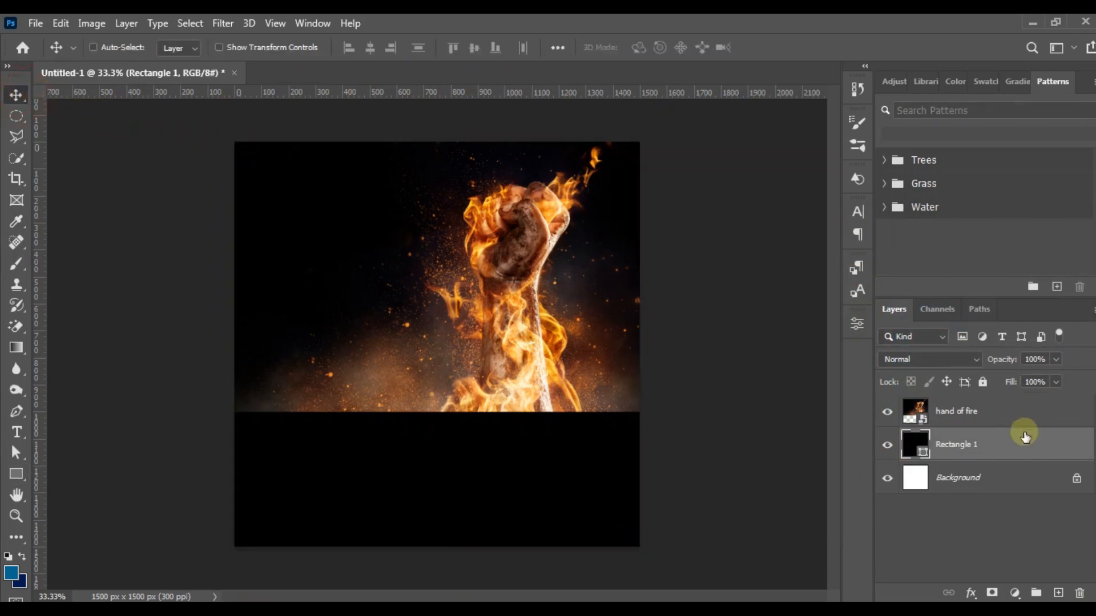
# Add a layer mask to the hand of fire layer and fade the image's lower edge into the black with a linear gradient
pyautogui.click(954, 412)
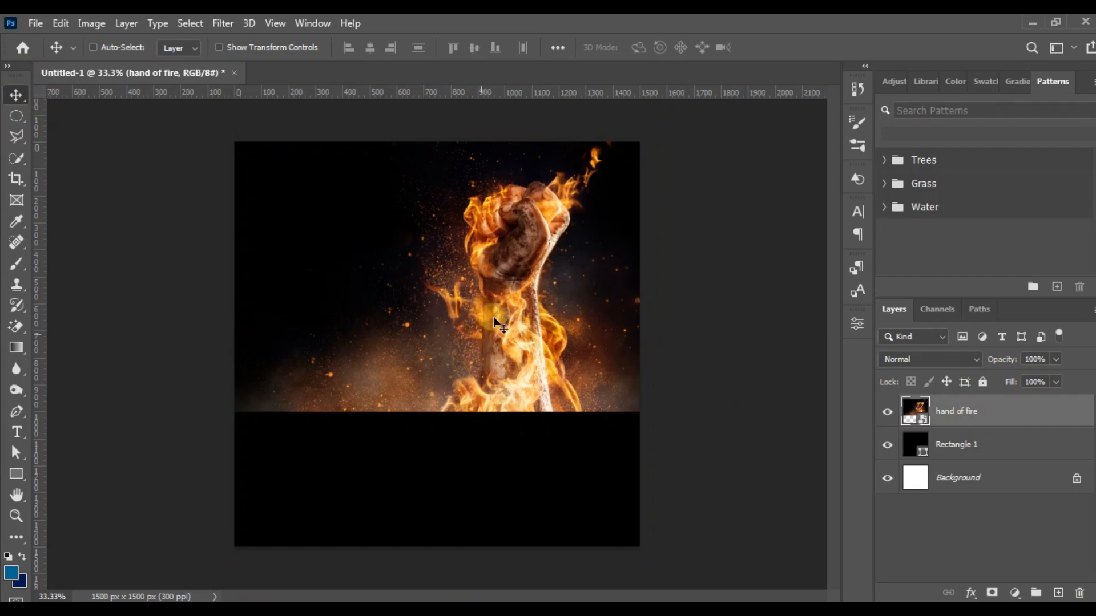
pyautogui.click(992, 594)
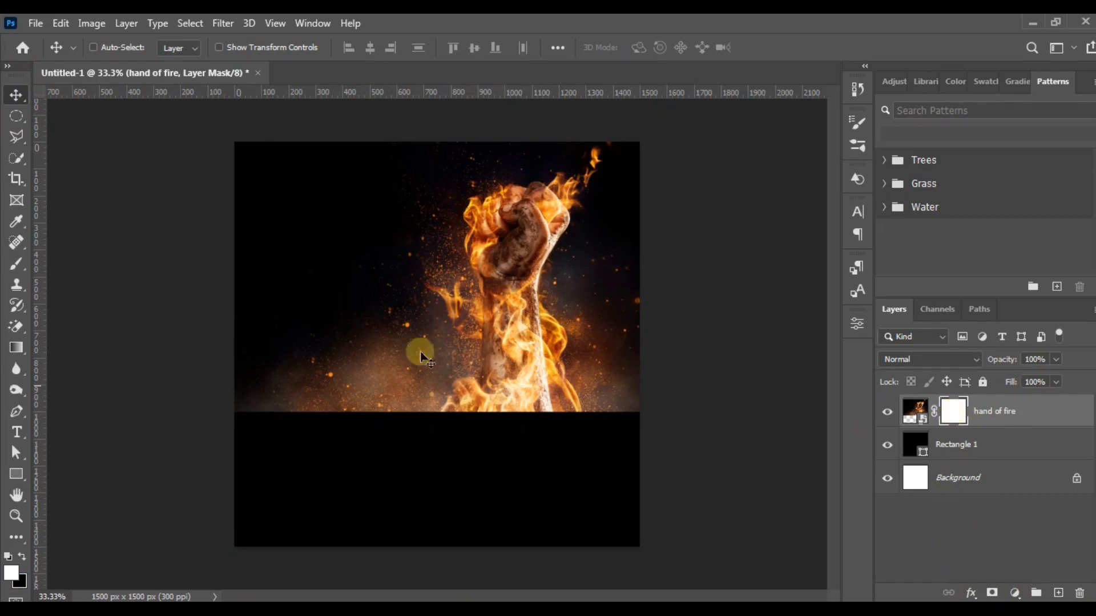
pyautogui.click(17, 346)
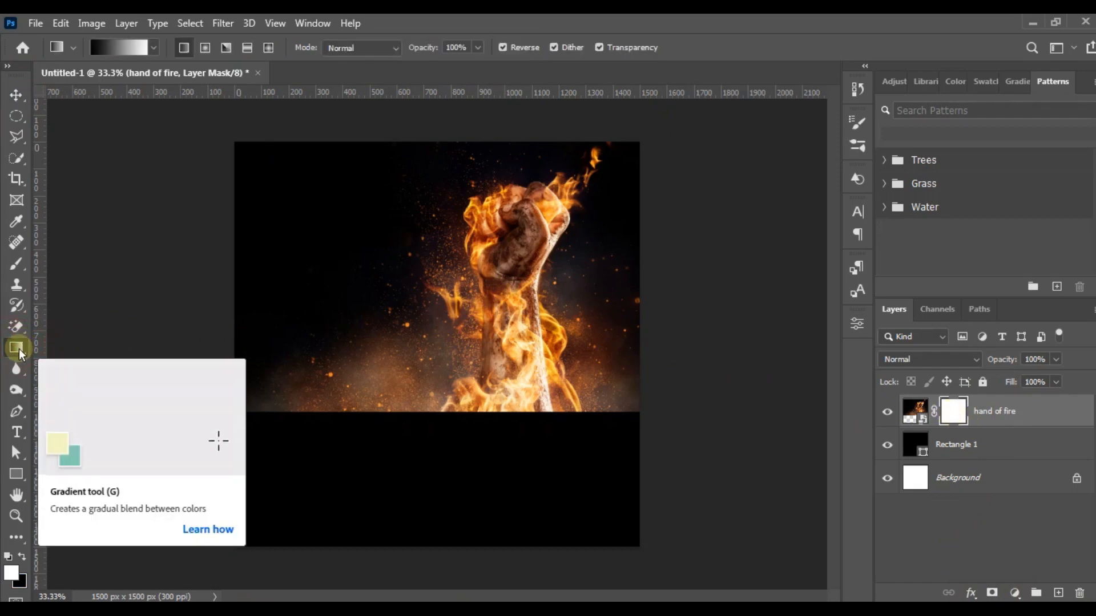
pyautogui.moveTo(436, 268); pyautogui.dragTo(429, 411)
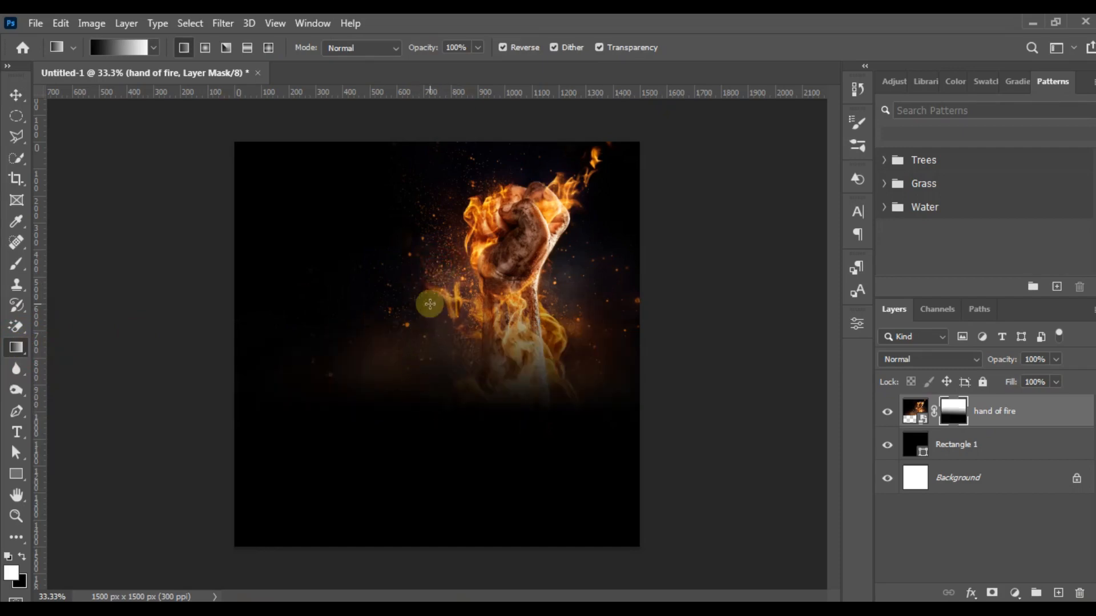
pyautogui.moveTo(425, 305); pyautogui.dragTo(619, 299)
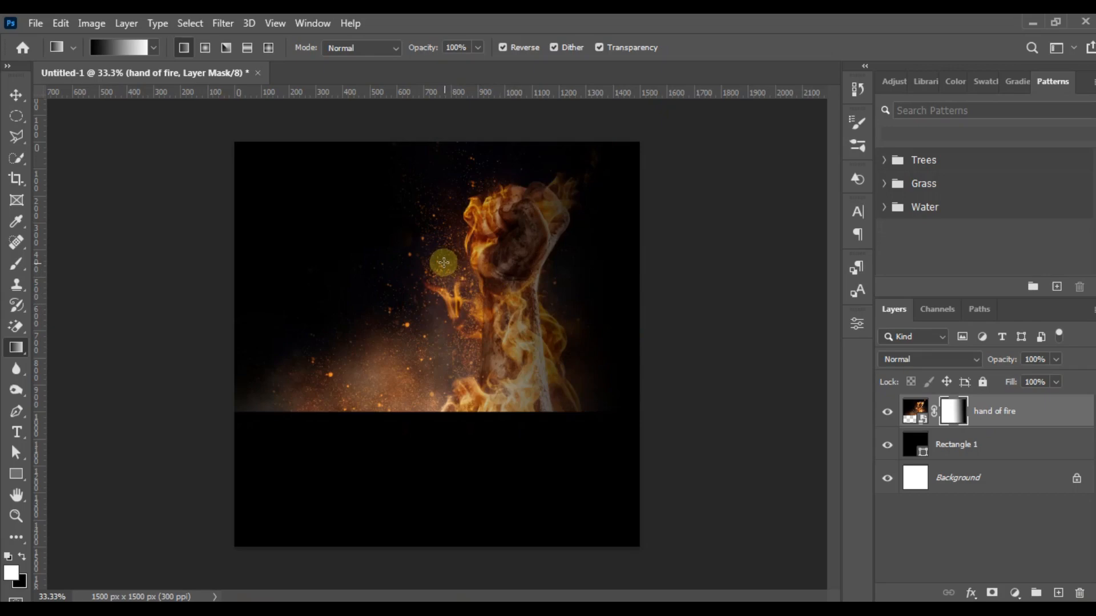
pyautogui.moveTo(444, 262); pyautogui.dragTo(442, 410)
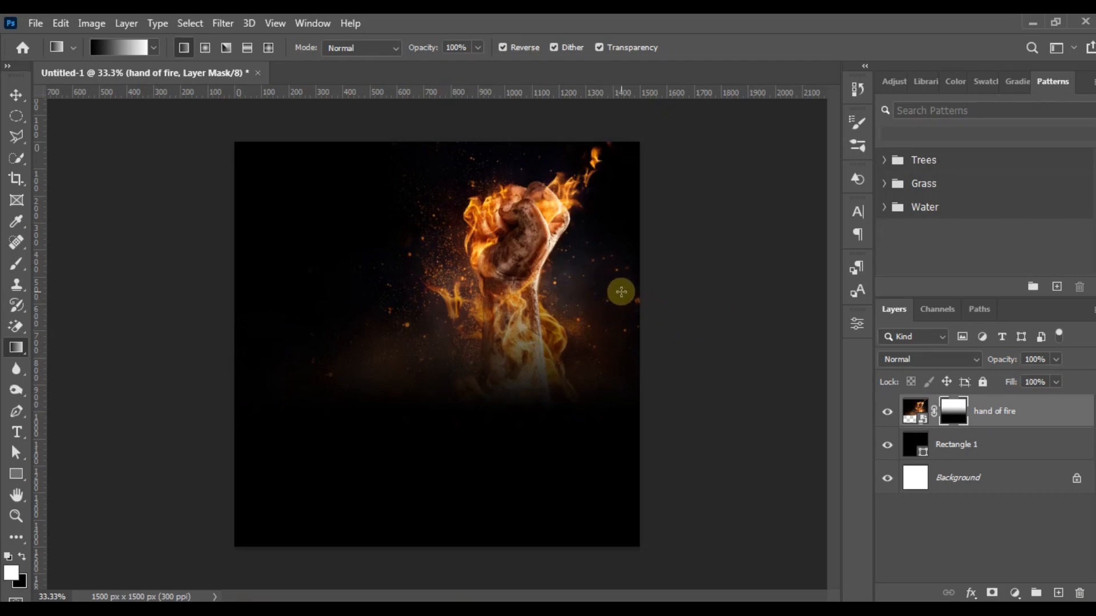
pyautogui.click(16, 95)
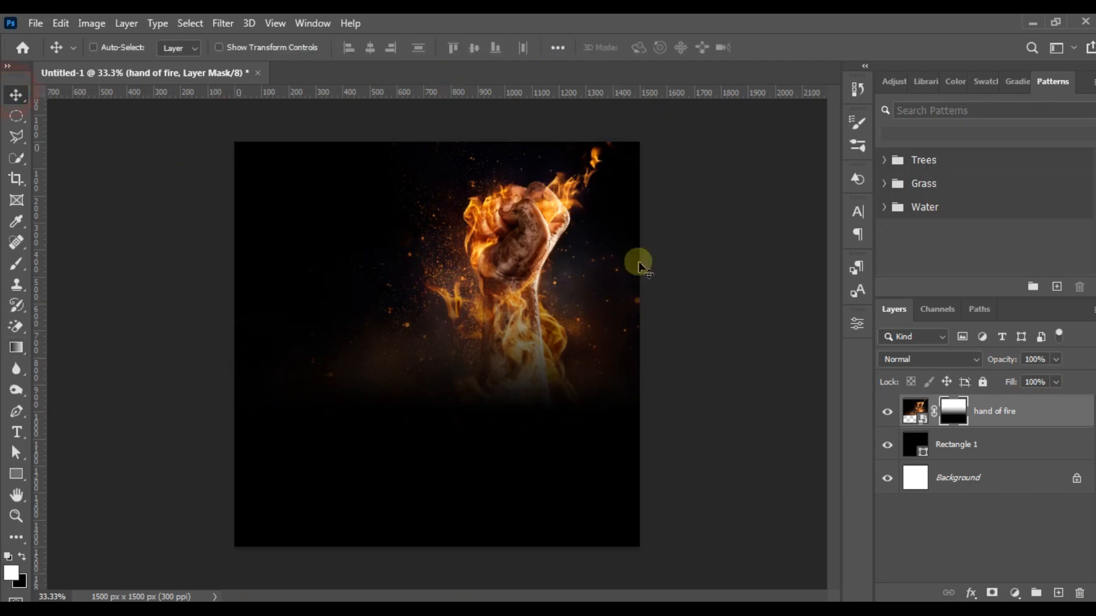
# Apply the Camera Raw Filter to the hand of fire image with Clarity +49 and Texture +24
pyautogui.click(907, 412)
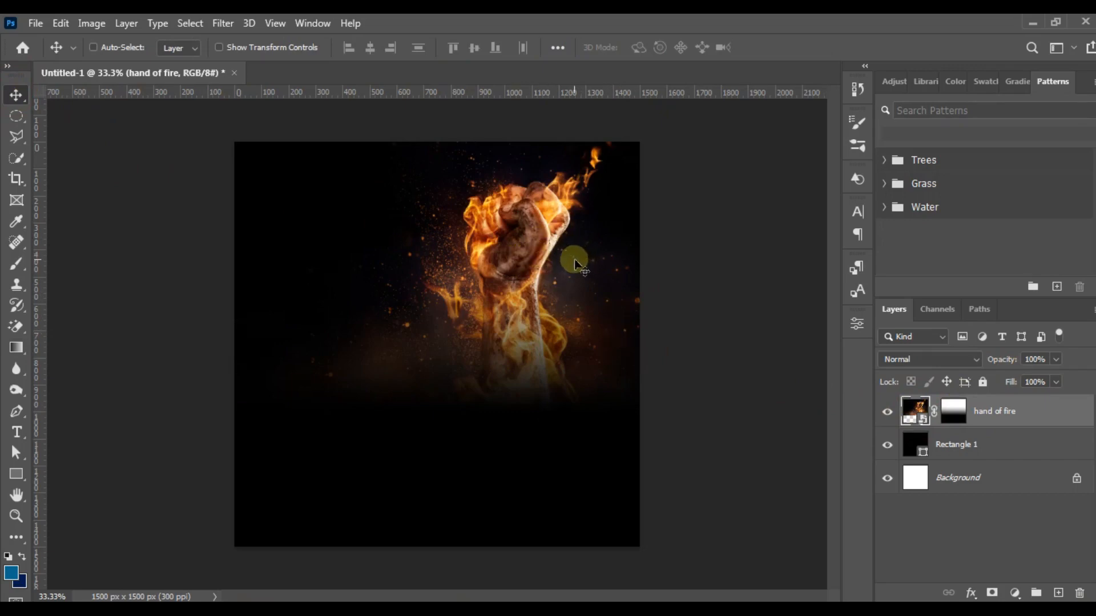
pyautogui.click(222, 24)
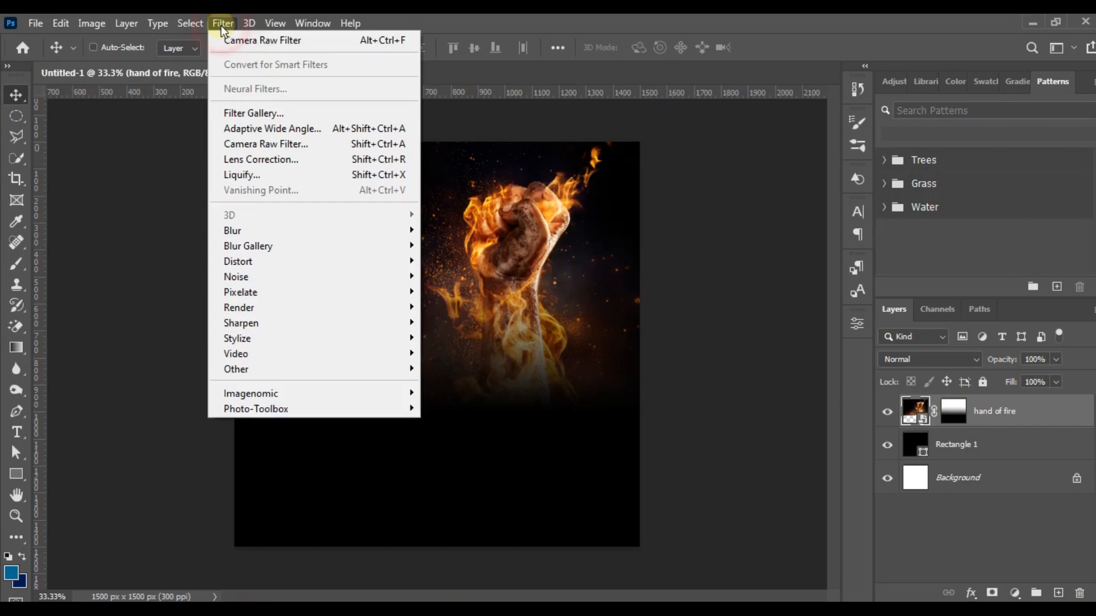
pyautogui.click(279, 144)
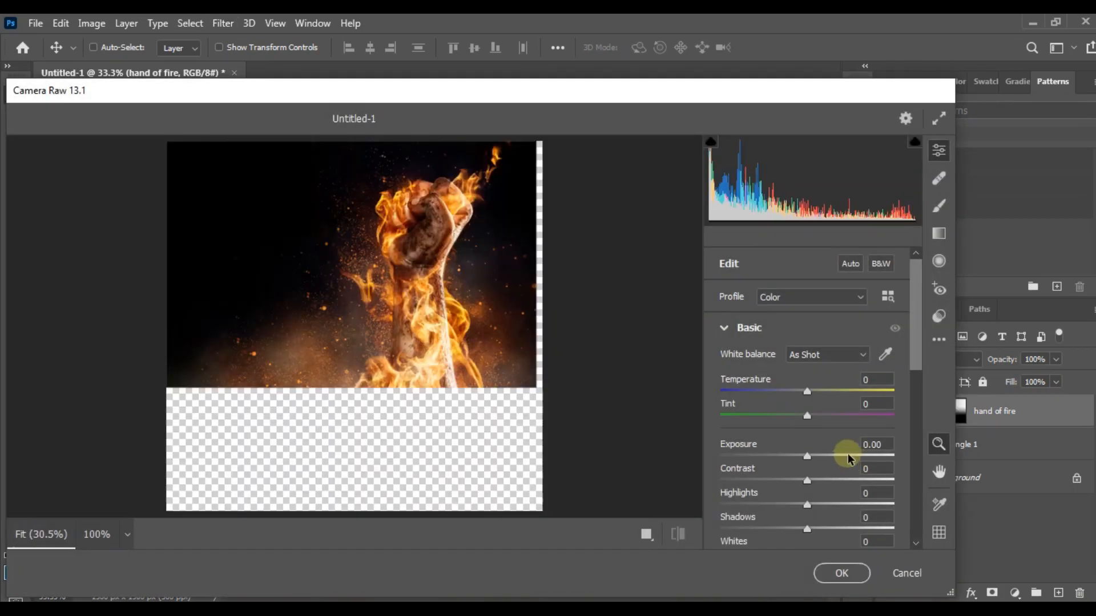
pyautogui.scroll(-5, 834, 455)
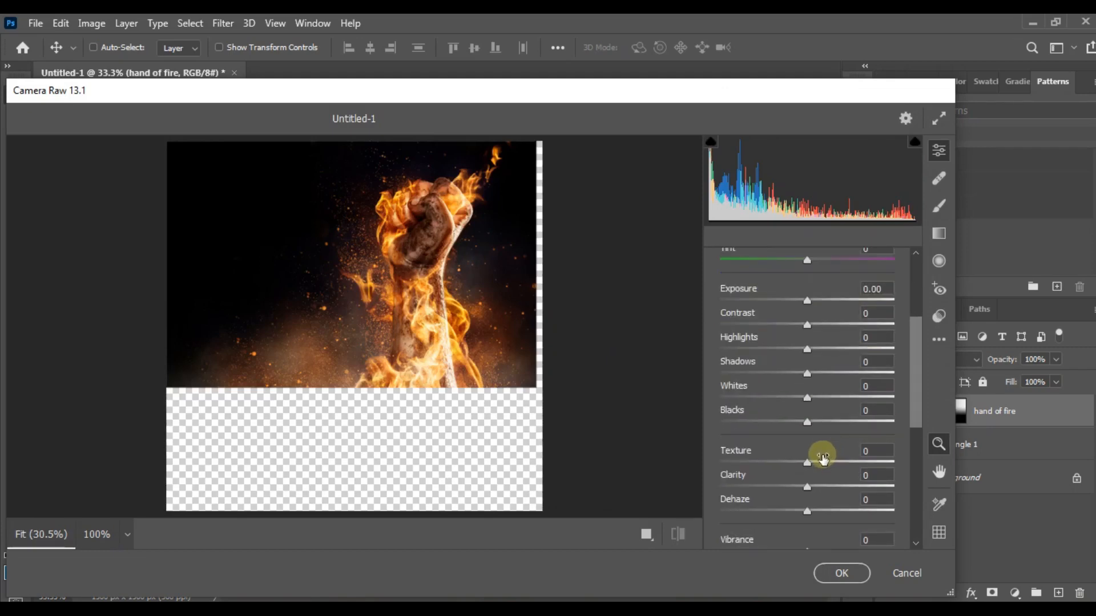
pyautogui.scroll(-1, 822, 457)
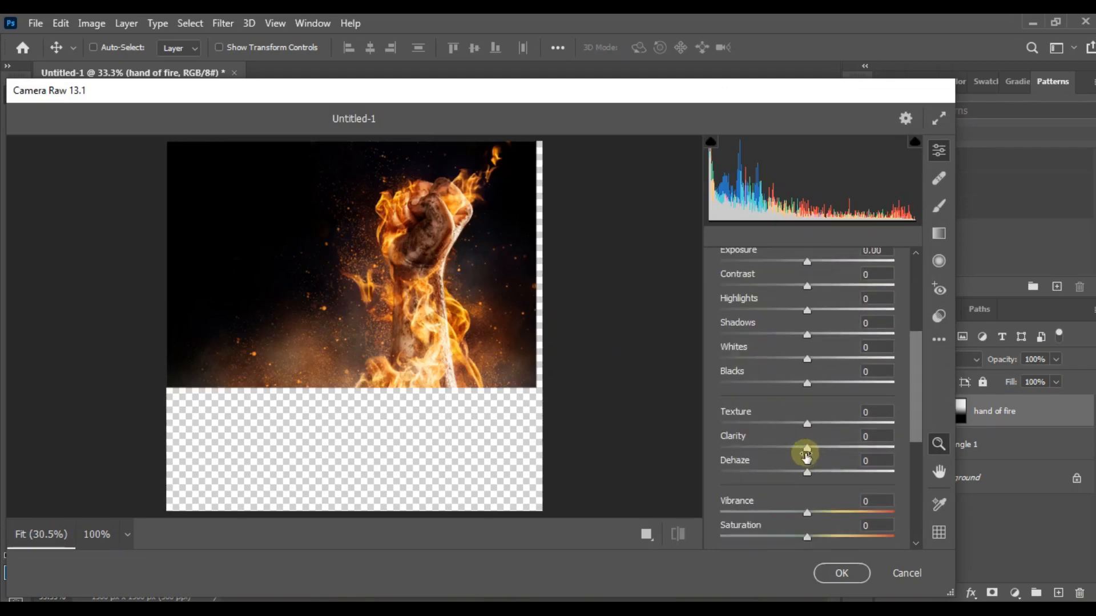
pyautogui.moveTo(806, 454); pyautogui.dragTo(838, 446)
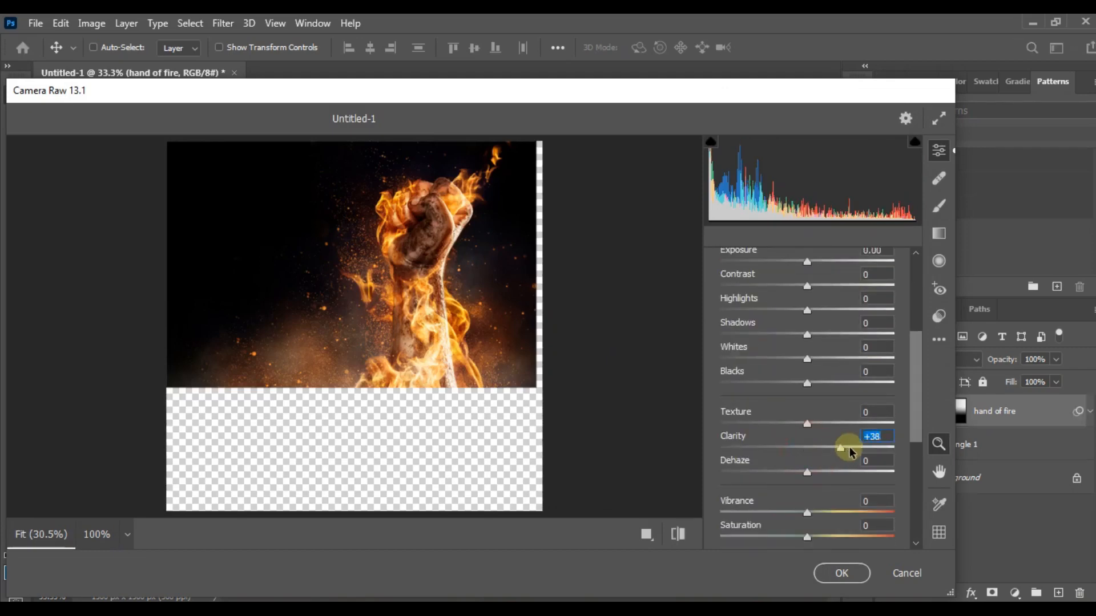
pyautogui.click(828, 424)
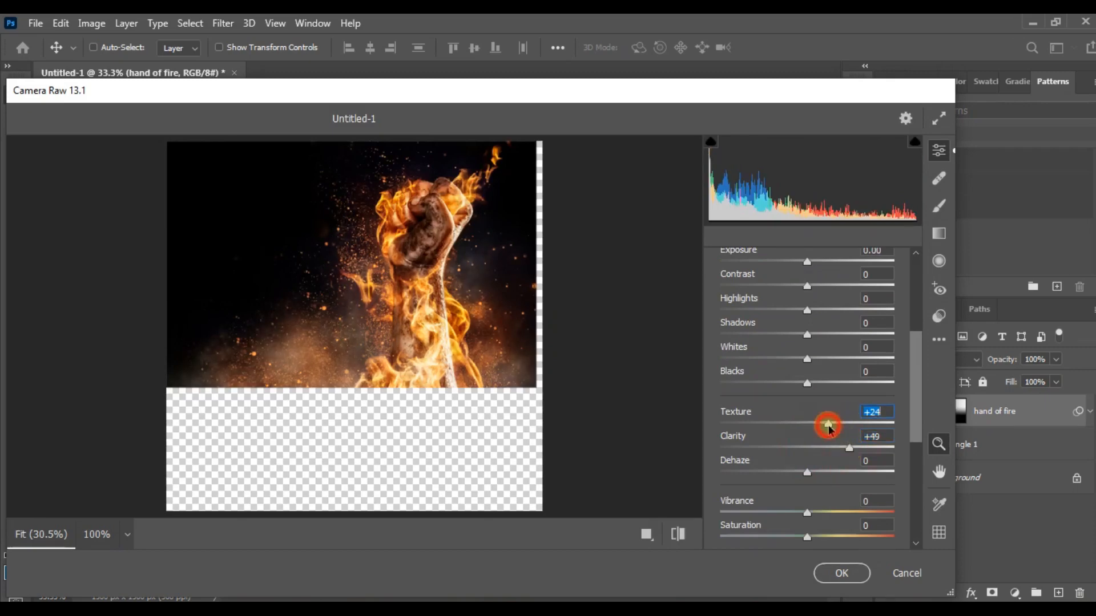
pyautogui.click(843, 573)
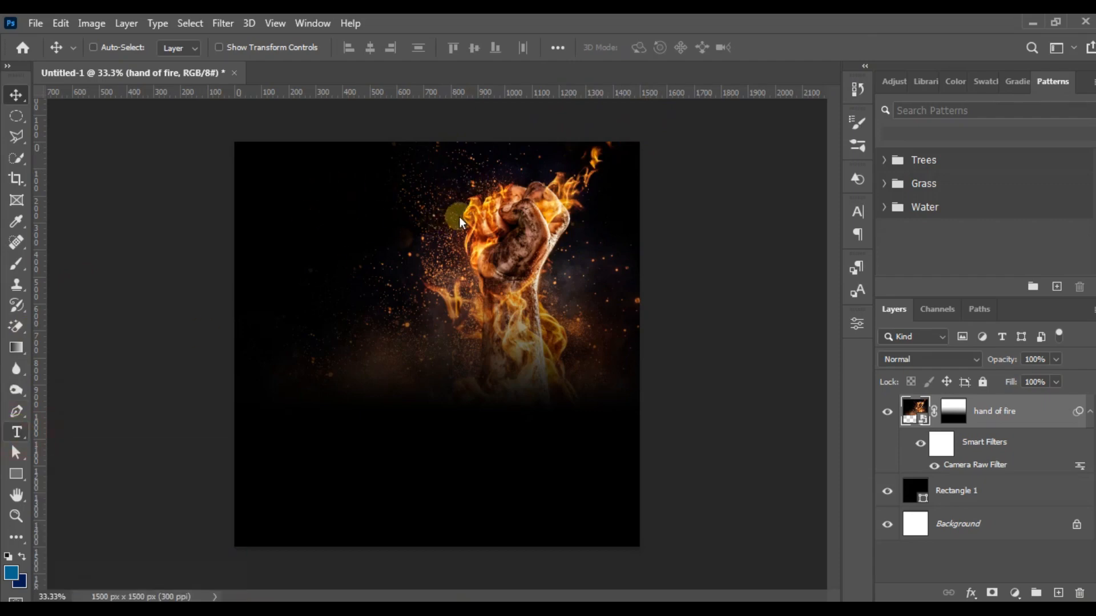
# Add the text CHURCH LOGO in Futura Md BT Bold at 14 pt in the canvas's upper-left area
pyautogui.press('t')
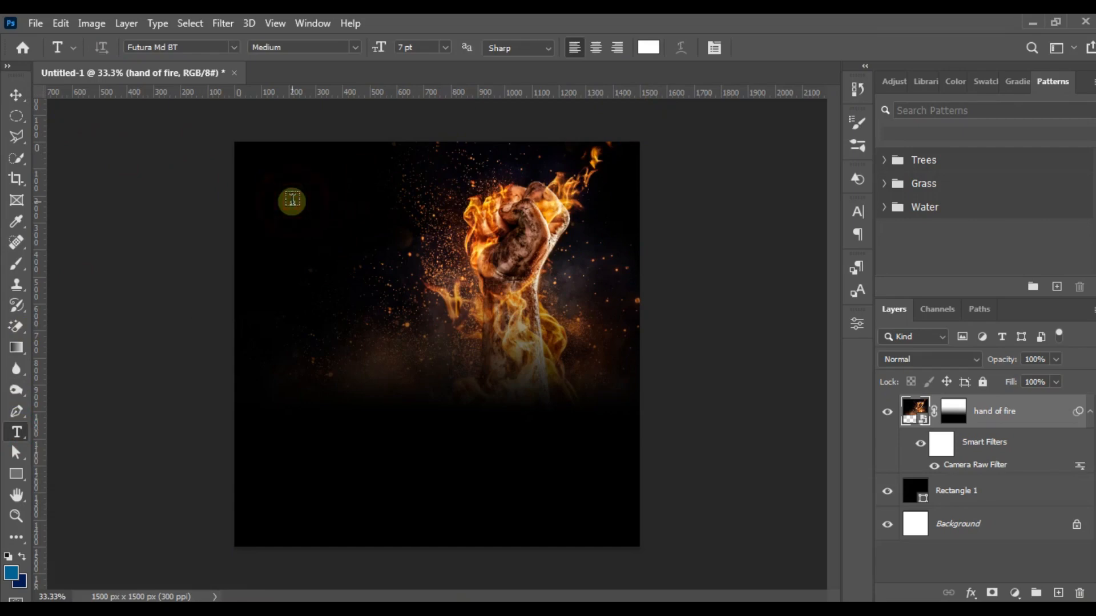
pyautogui.click(291, 198)
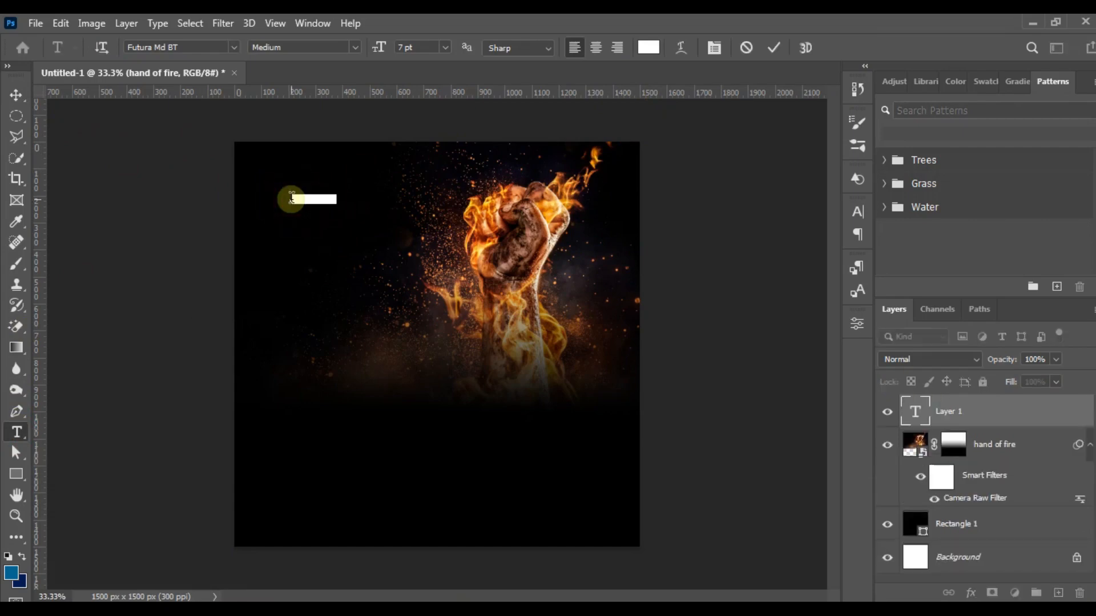
pyautogui.moveTo(257, 610)
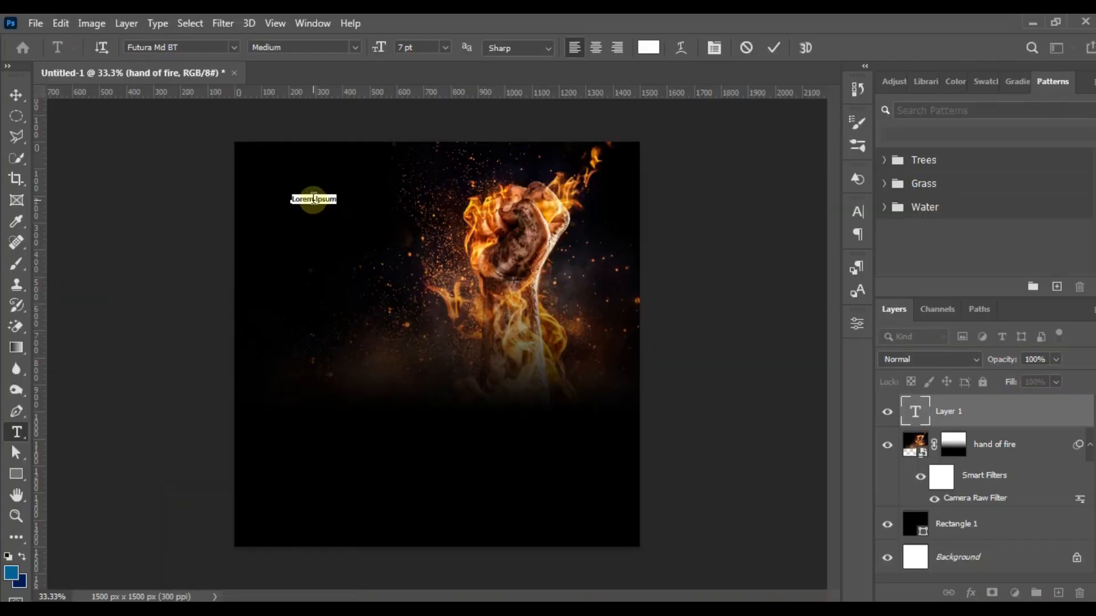
pyautogui.click(314, 198)
pyautogui.tripleClick(314, 198)
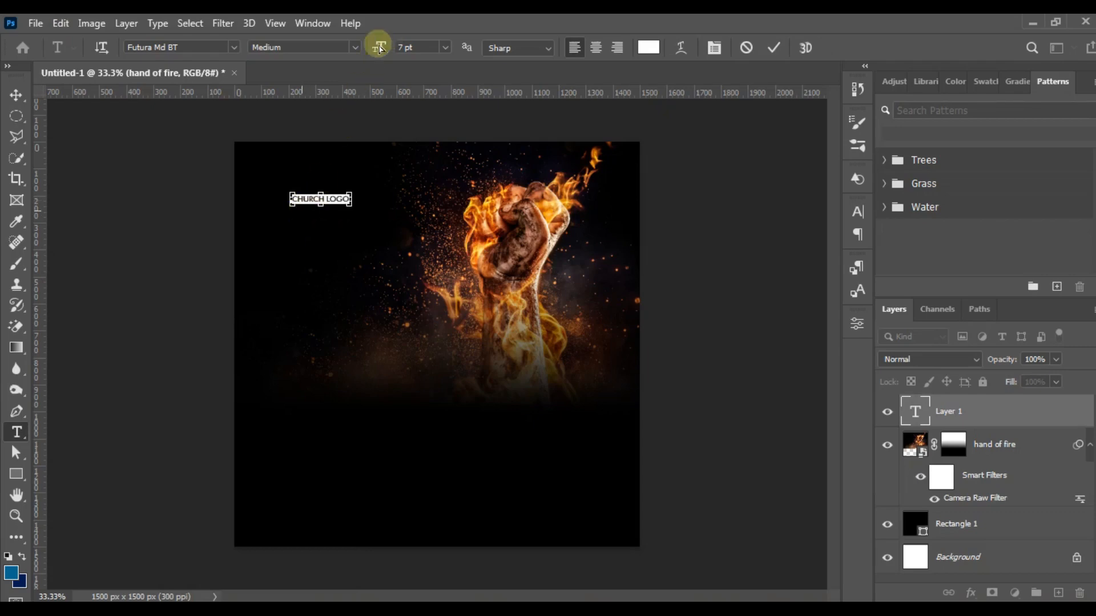
pyautogui.click(352, 47)
pyautogui.click(358, 86)
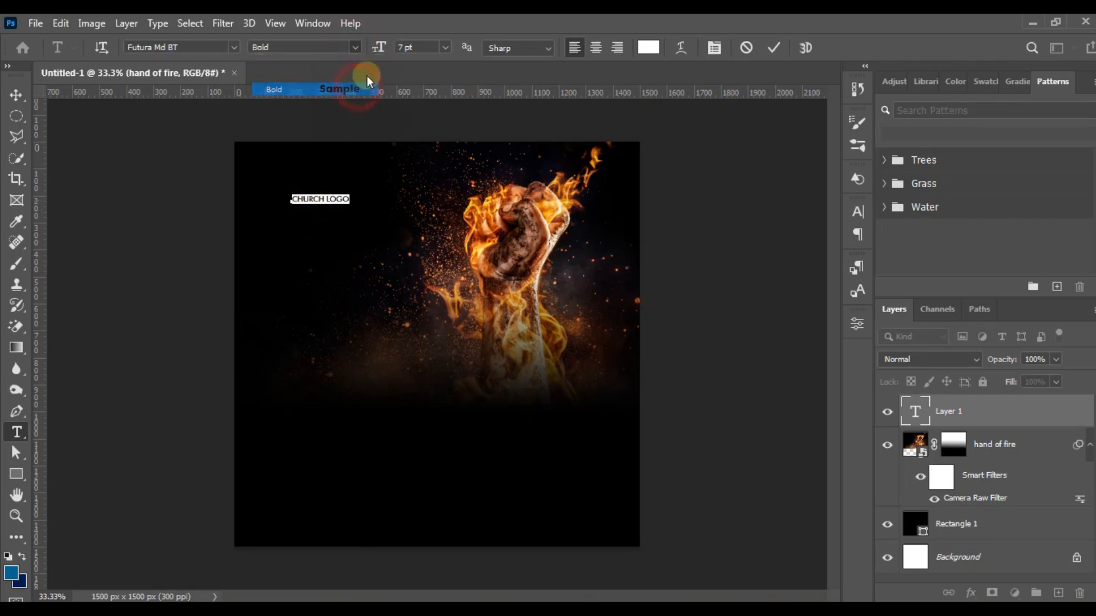
pyautogui.moveTo(379, 46); pyautogui.dragTo(386, 165)
# Split CHURCH LOGO into two centred lines with 12 pt leading and shift the text slightly right and up
pyautogui.click(366, 195)
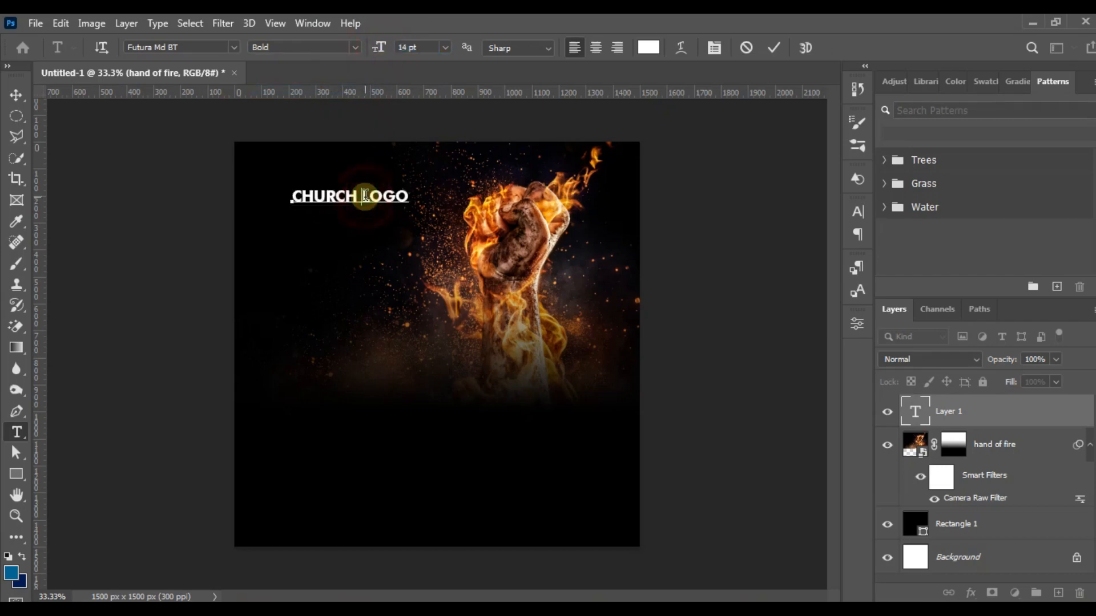
pyautogui.press('Return')
pyautogui.hotkey('ctrl', 'a')
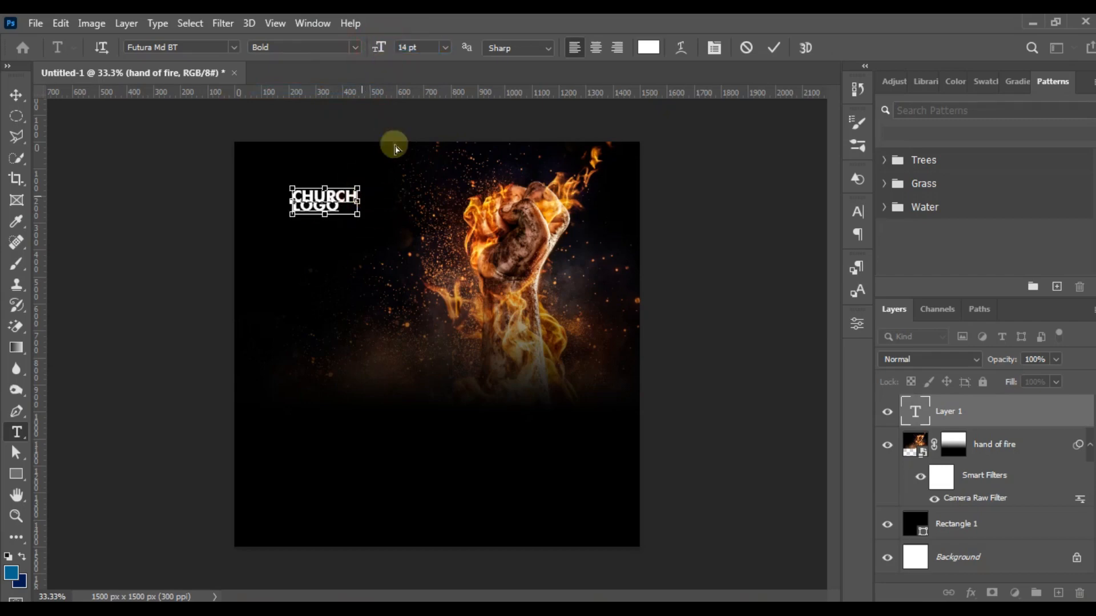
pyautogui.click(600, 48)
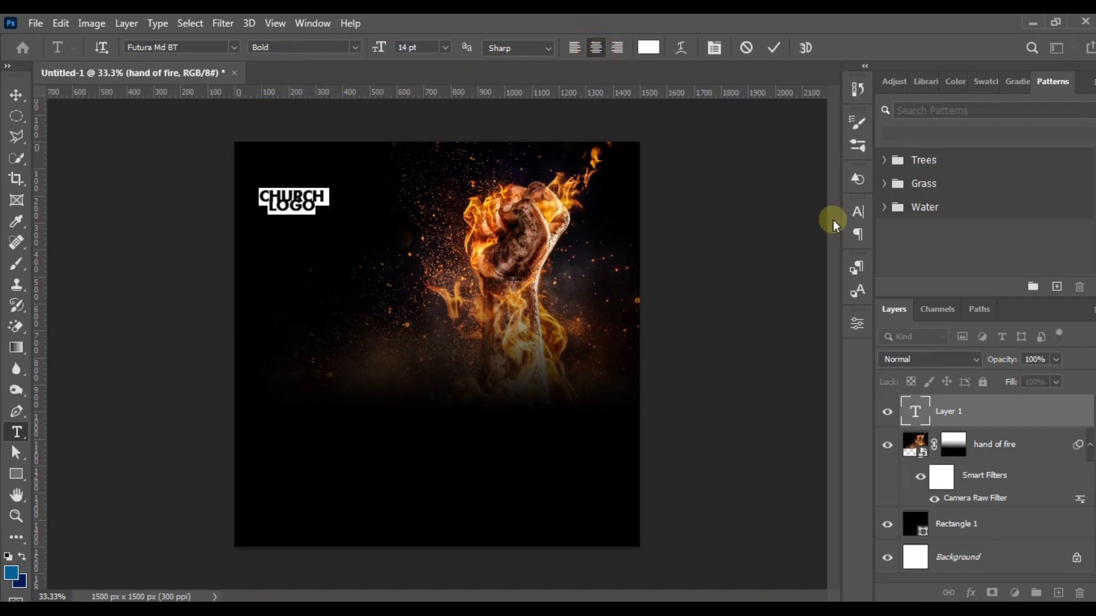
pyautogui.click(858, 212)
pyautogui.moveTo(767, 256); pyautogui.dragTo(774, 254)
pyautogui.click(16, 96)
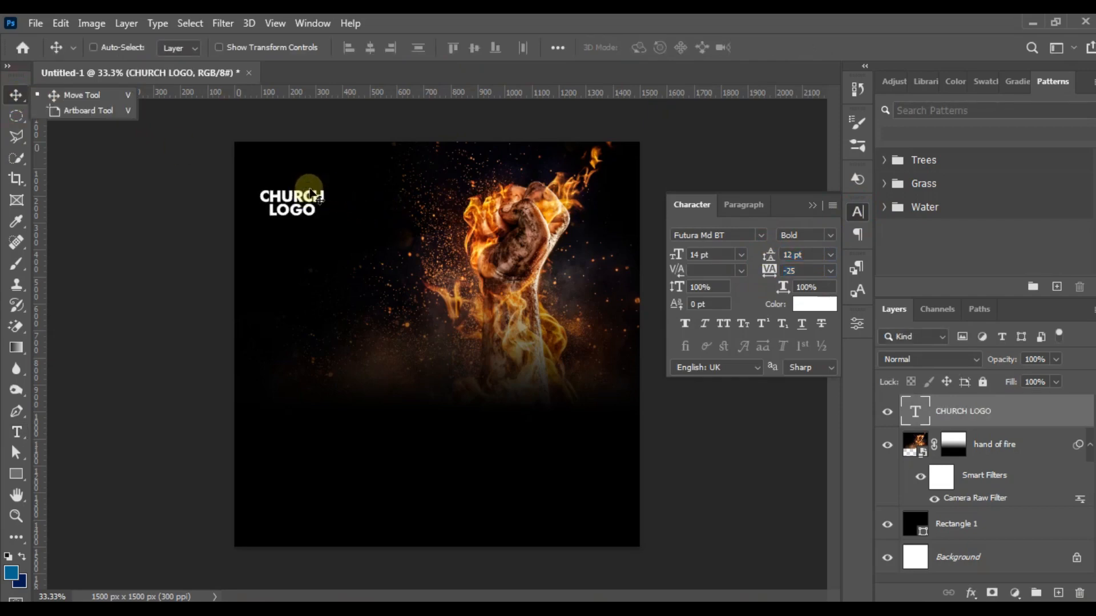
pyautogui.moveTo(307, 190); pyautogui.dragTo(337, 176)
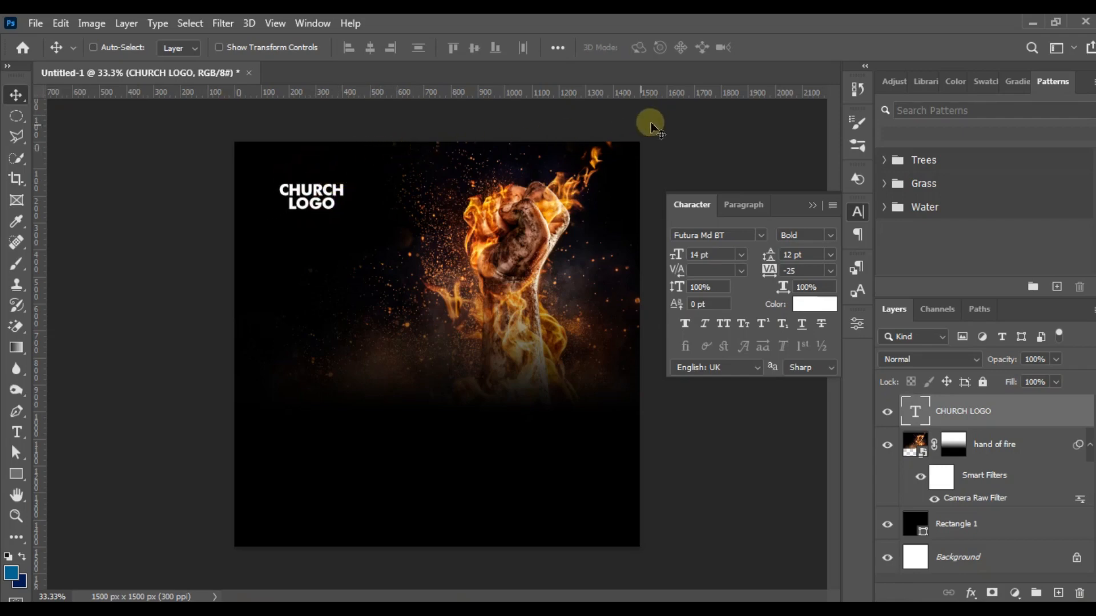
# Add vertical guides at about 160 and 1360 px, horizontal ones at about 125 and 1380 px, and align CHURCH LOGO to the top guide
pyautogui.moveTo(40, 229); pyautogui.dragTo(276, 187)
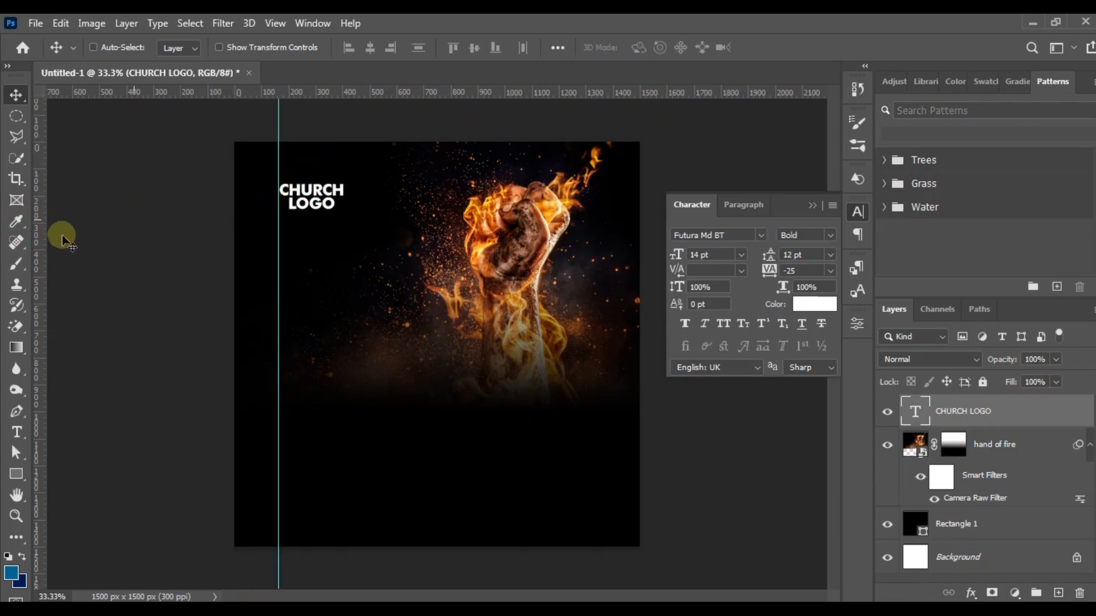
pyautogui.moveTo(41, 224); pyautogui.dragTo(601, 201)
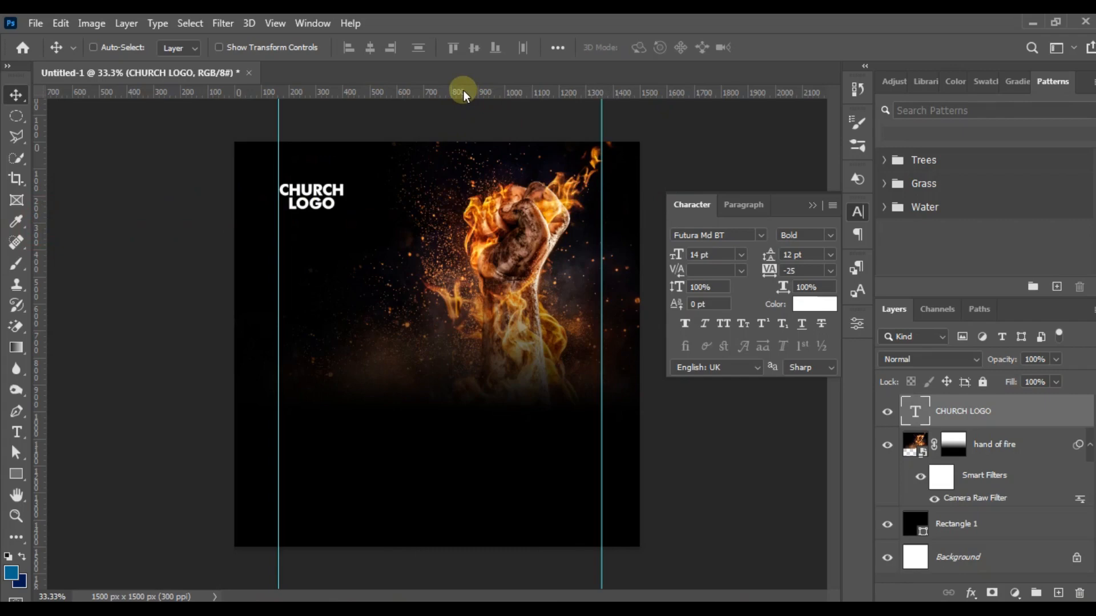
pyautogui.moveTo(454, 90); pyautogui.dragTo(518, 516)
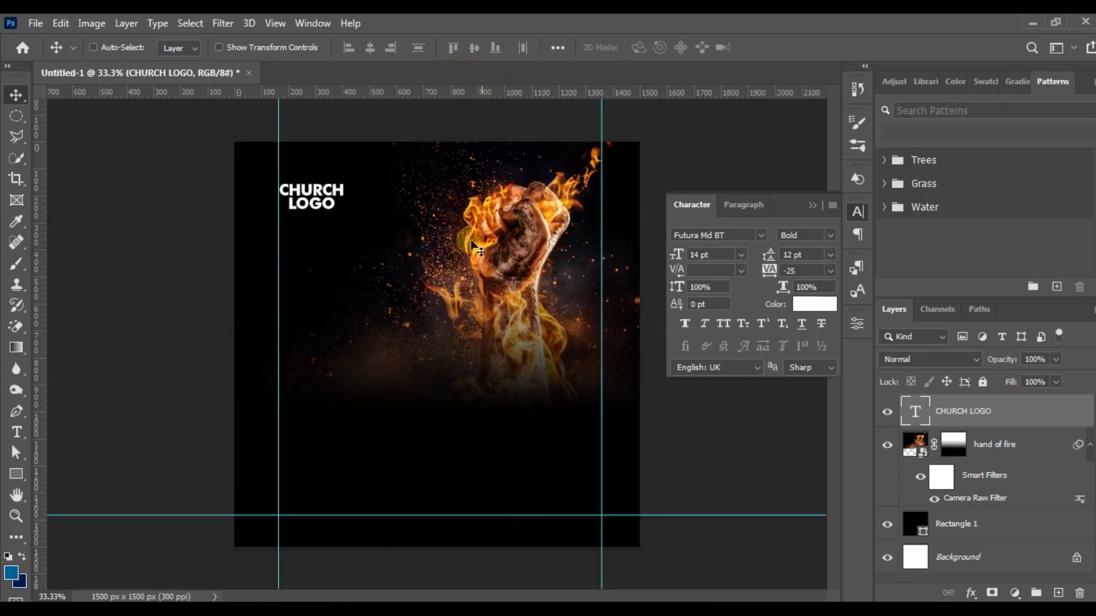
pyautogui.moveTo(431, 91); pyautogui.dragTo(442, 176)
pyautogui.click(812, 207)
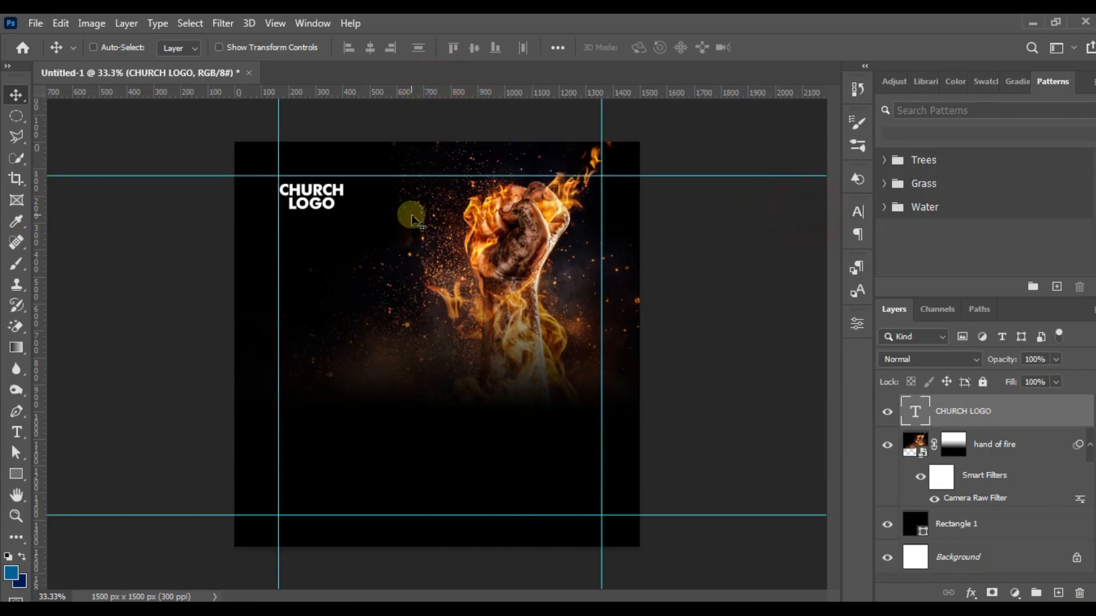
pyautogui.moveTo(407, 216); pyautogui.dragTo(413, 215)
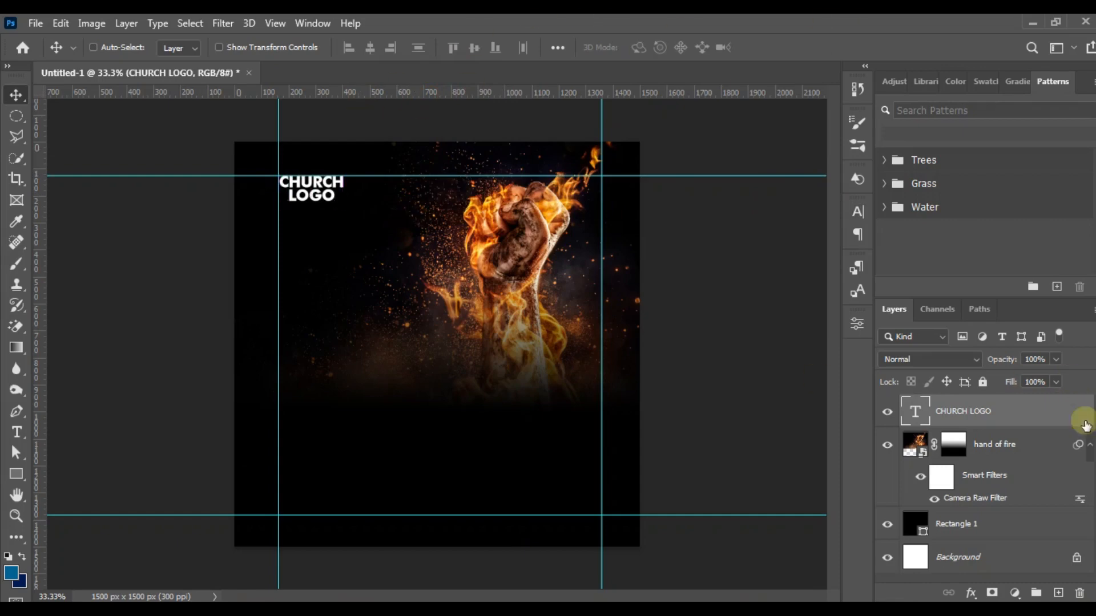
pyautogui.click(1090, 445)
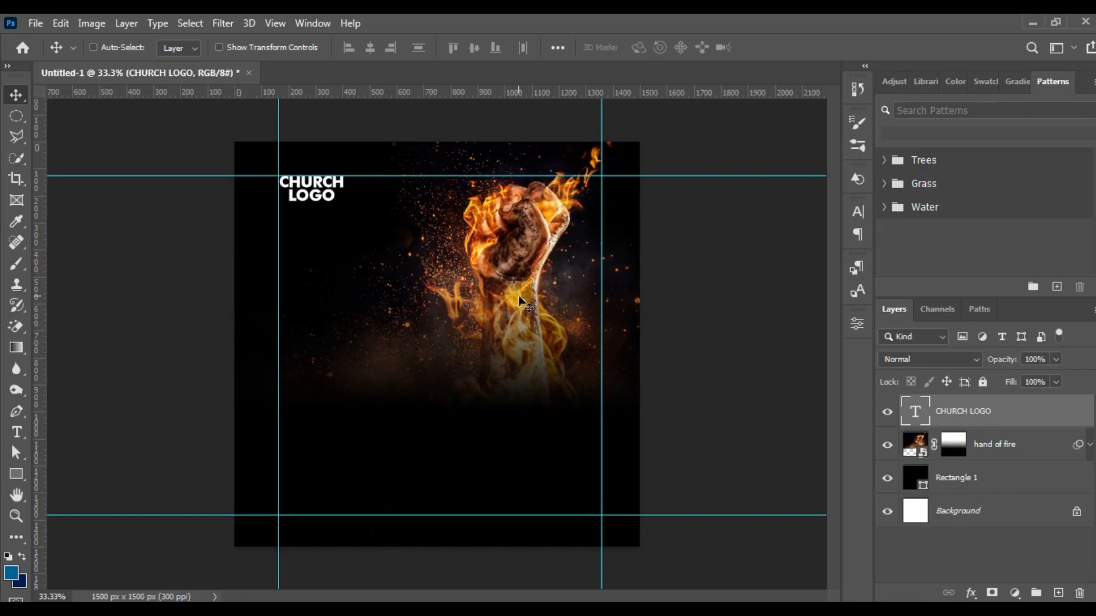
# Open the RAW POWER text effect PSD from the text effect archive in the YOUTUBE folder
pyautogui.click(248, 606)
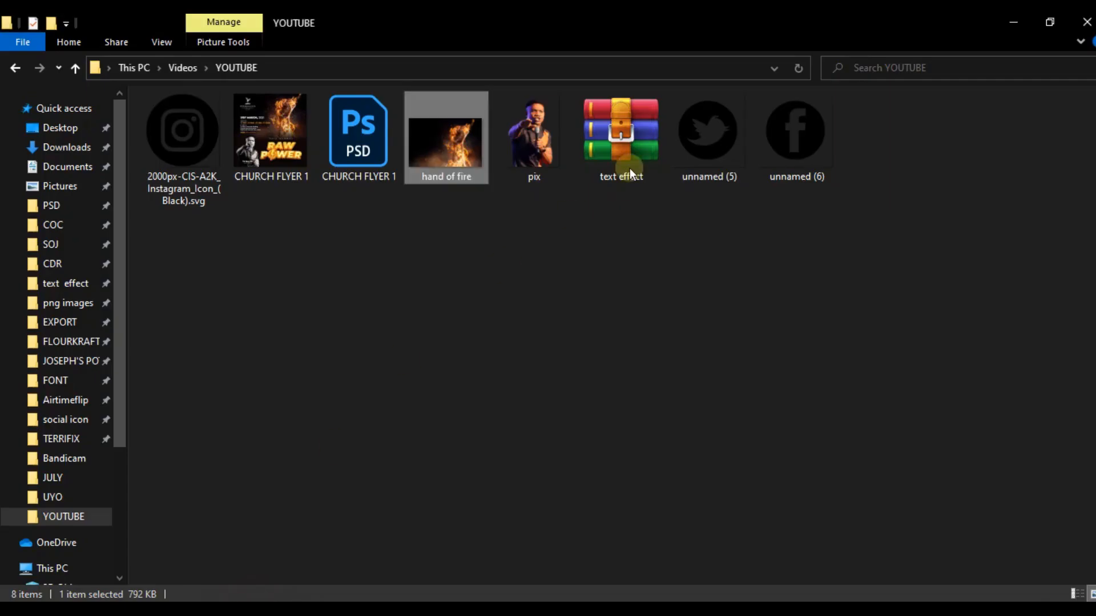
pyautogui.doubleClick(610, 137)
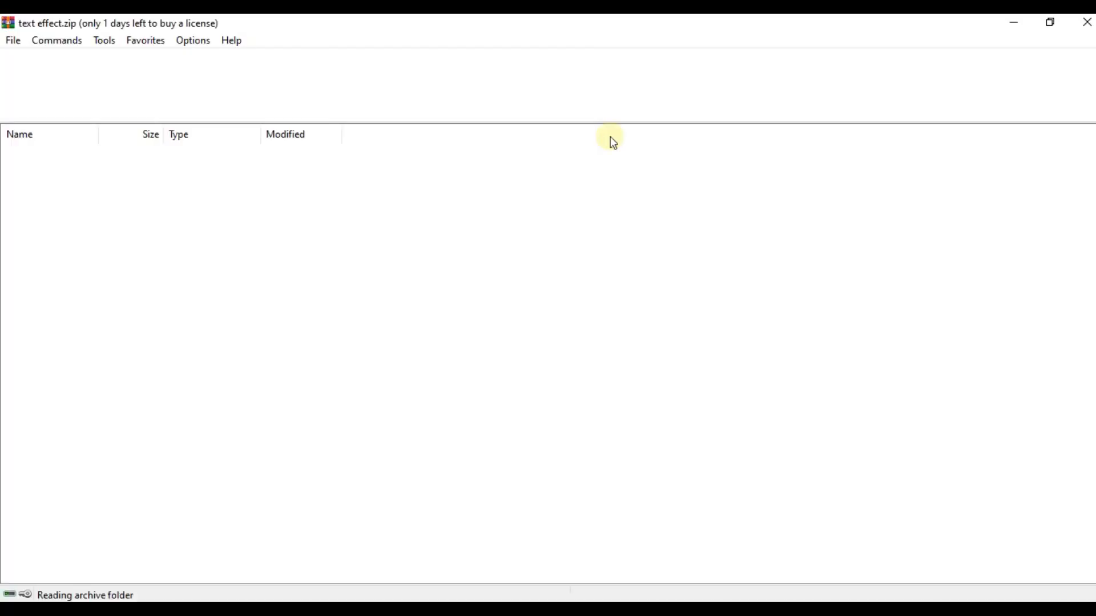
pyautogui.doubleClick(186, 169)
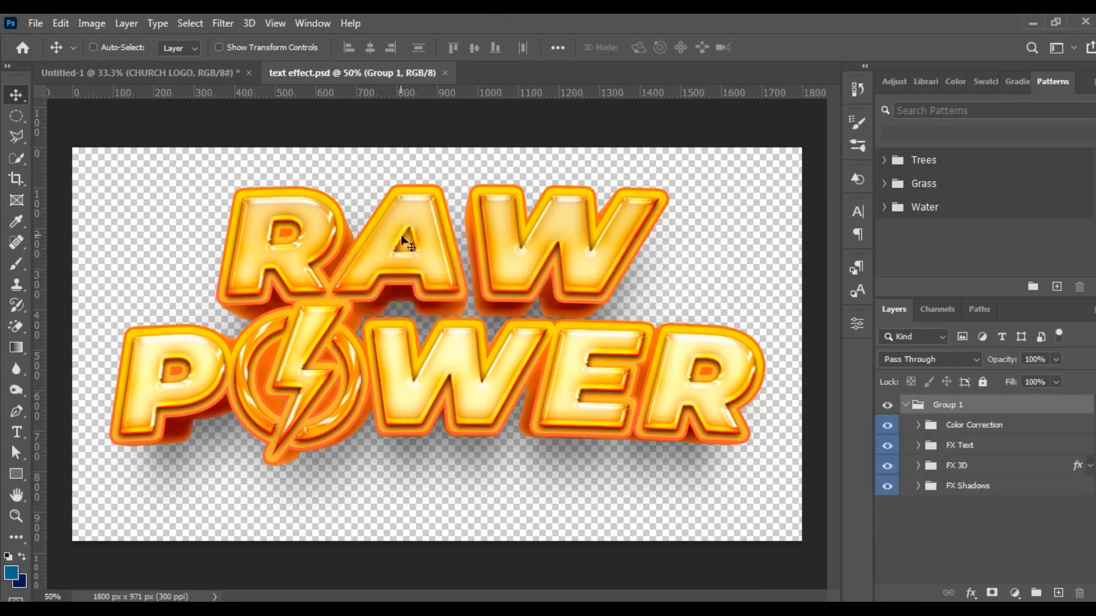
pyautogui.hotkey('ctrl', '-')
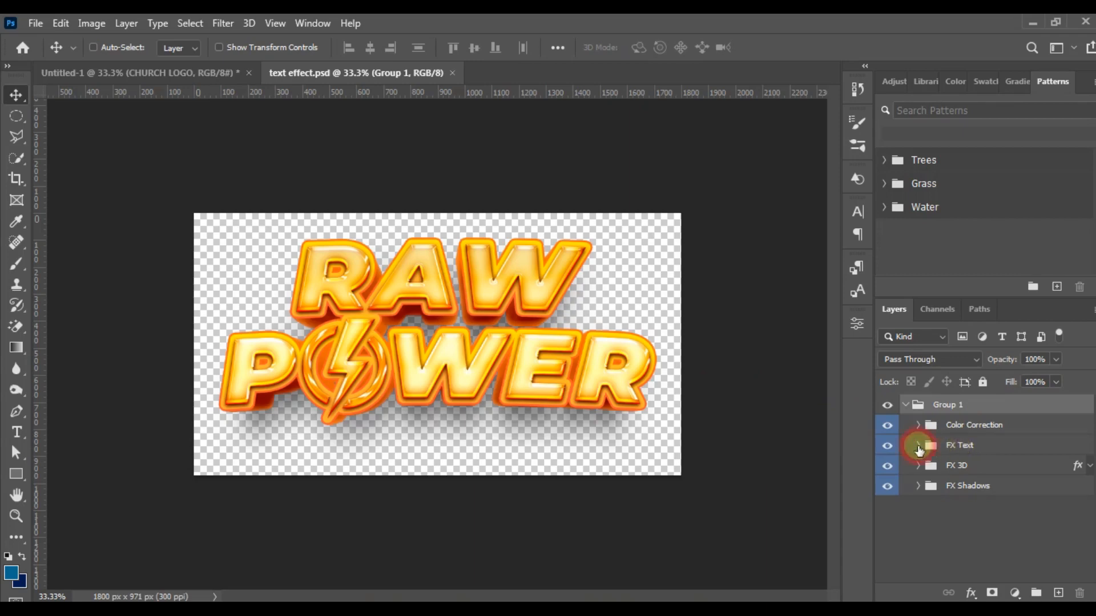
# Inspect the editable RAW POWER text inside the Main Text copy 4 smart object and close it without saving
pyautogui.click(918, 447)
pyautogui.click(938, 466)
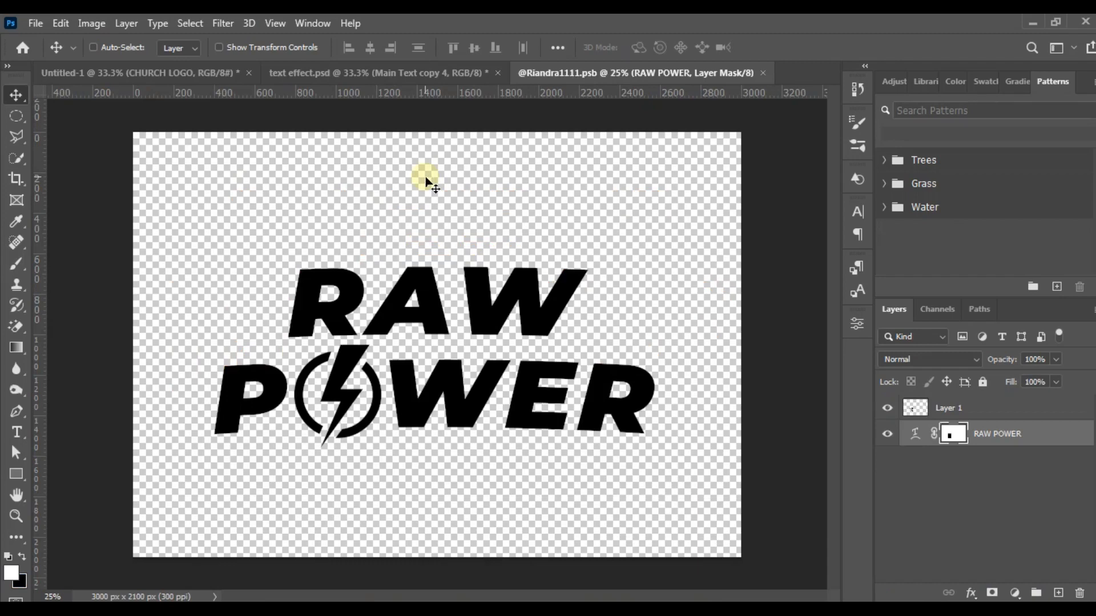
pyautogui.click(14, 432)
pyautogui.click(363, 310)
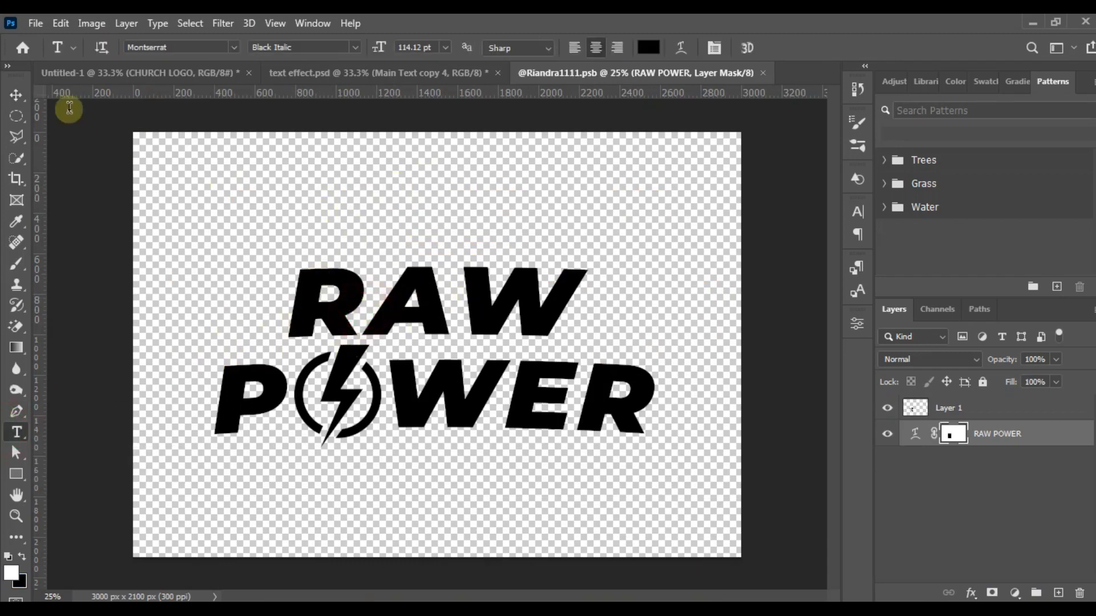
pyautogui.click(16, 96)
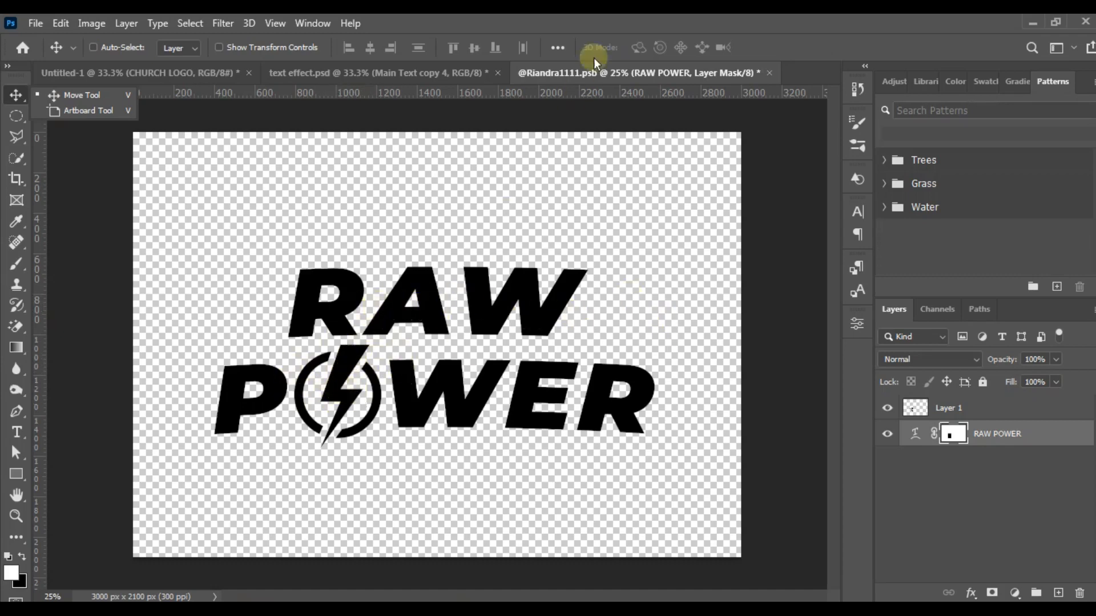
pyautogui.click(768, 74)
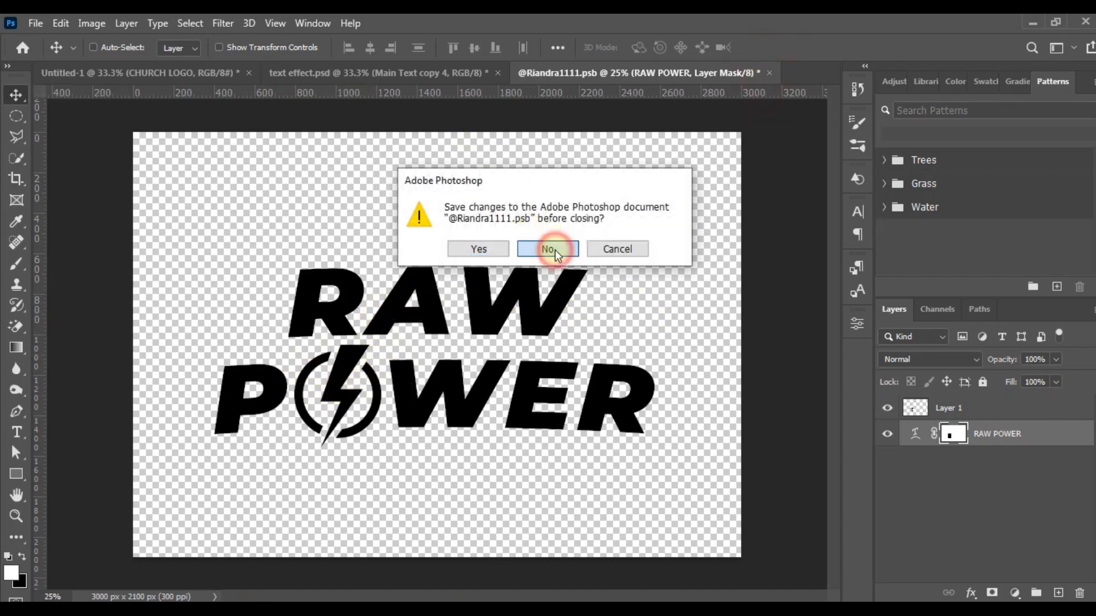
pyautogui.click(554, 249)
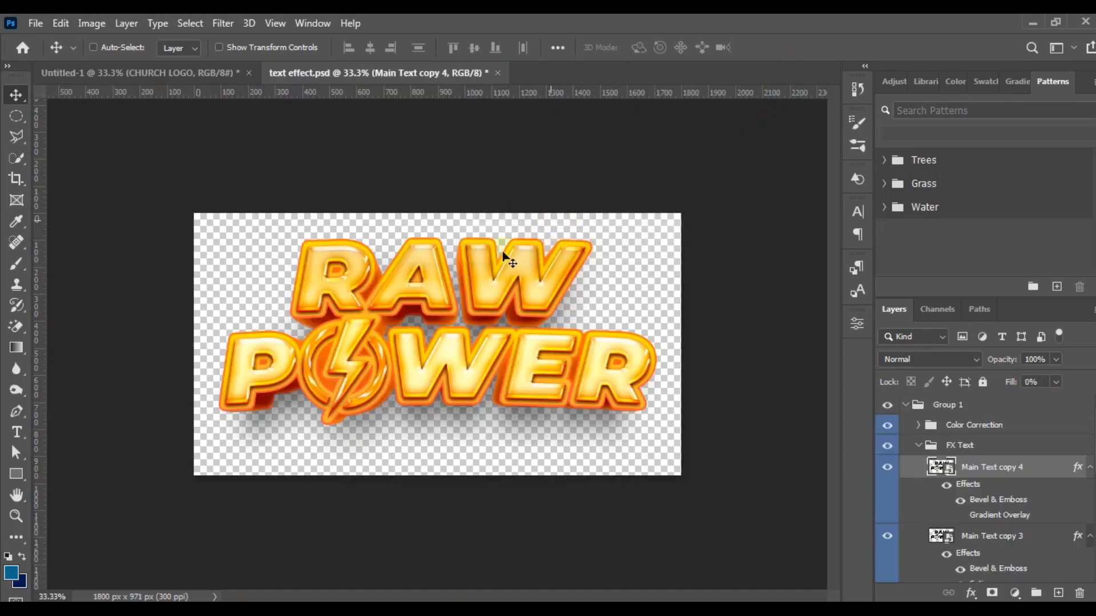
# Copy the whole RAW POWER group, Group 1, from the text effect file into the Untitled-1 flyer
pyautogui.click(918, 447)
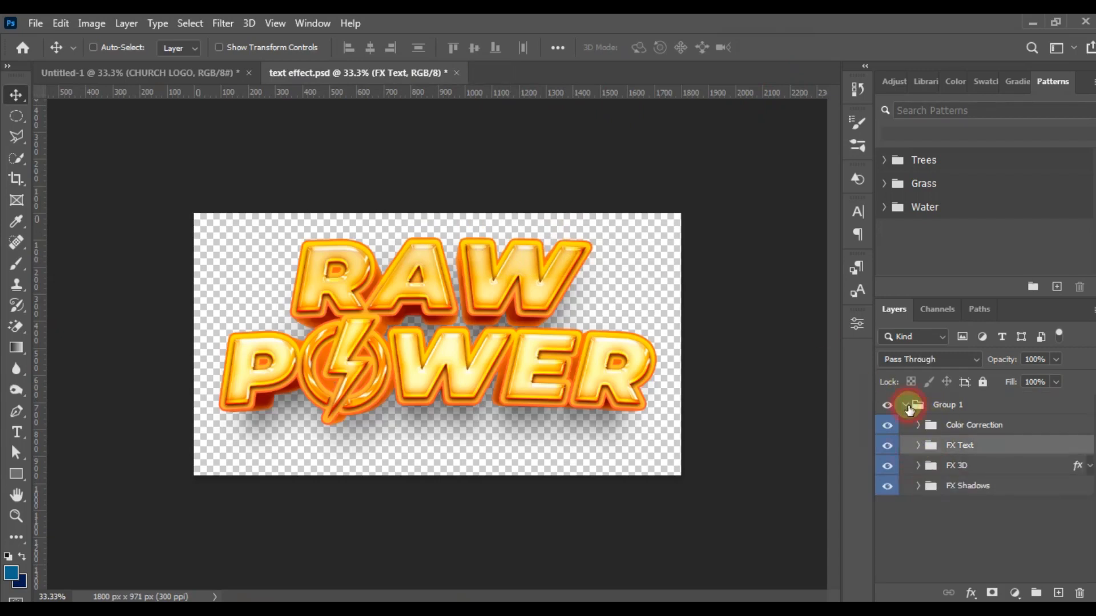
pyautogui.click(906, 405)
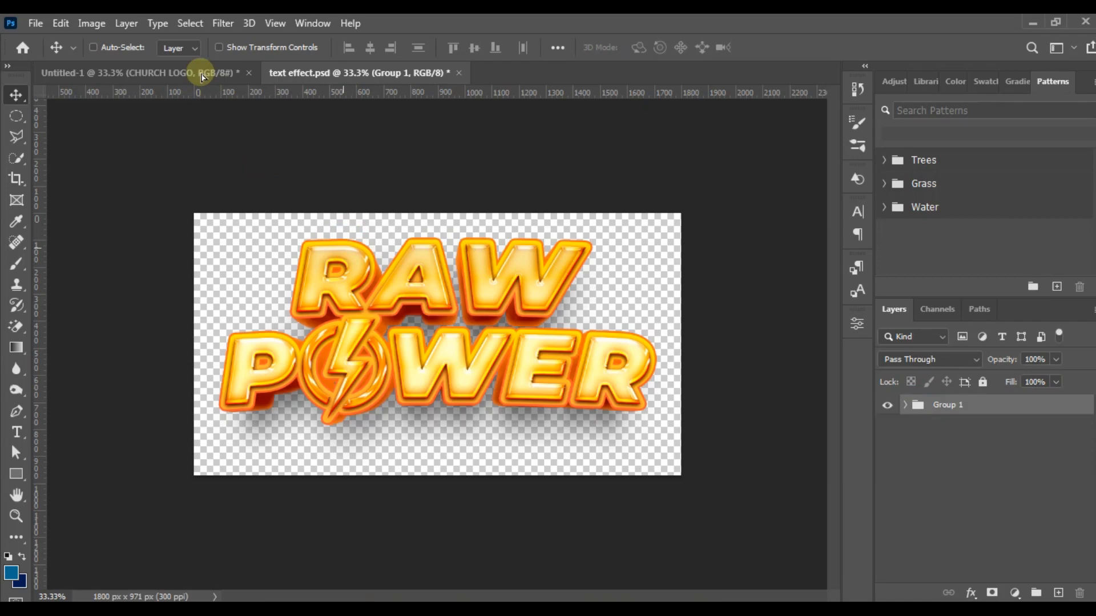
pyautogui.moveTo(202, 77); pyautogui.dragTo(381, 342)
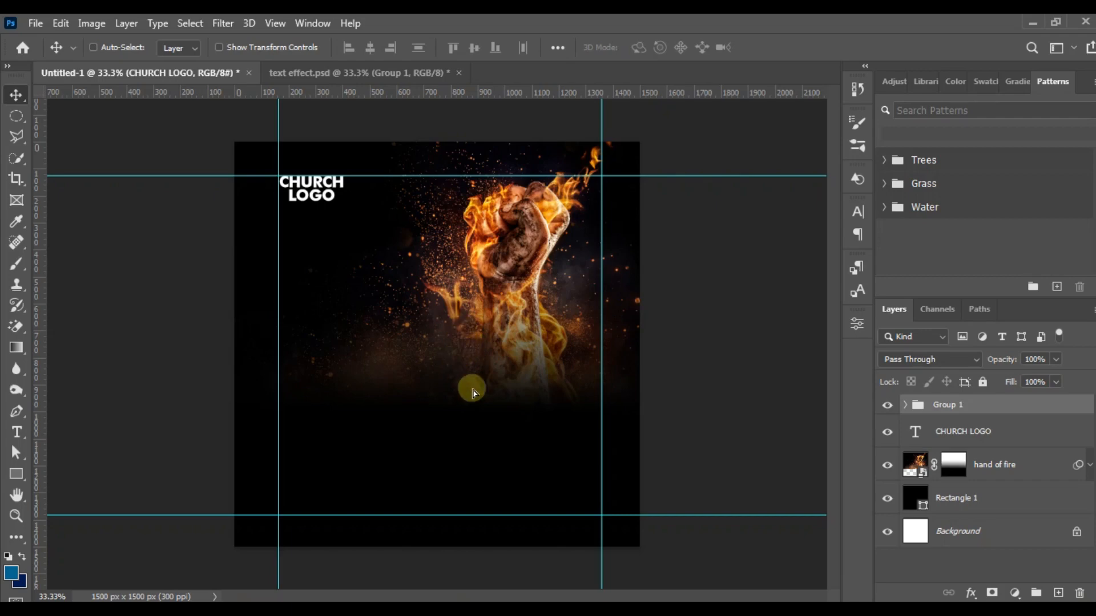
# Convert the RAW POWER group in the flyer to a smart object
pyautogui.rightClick(958, 405)
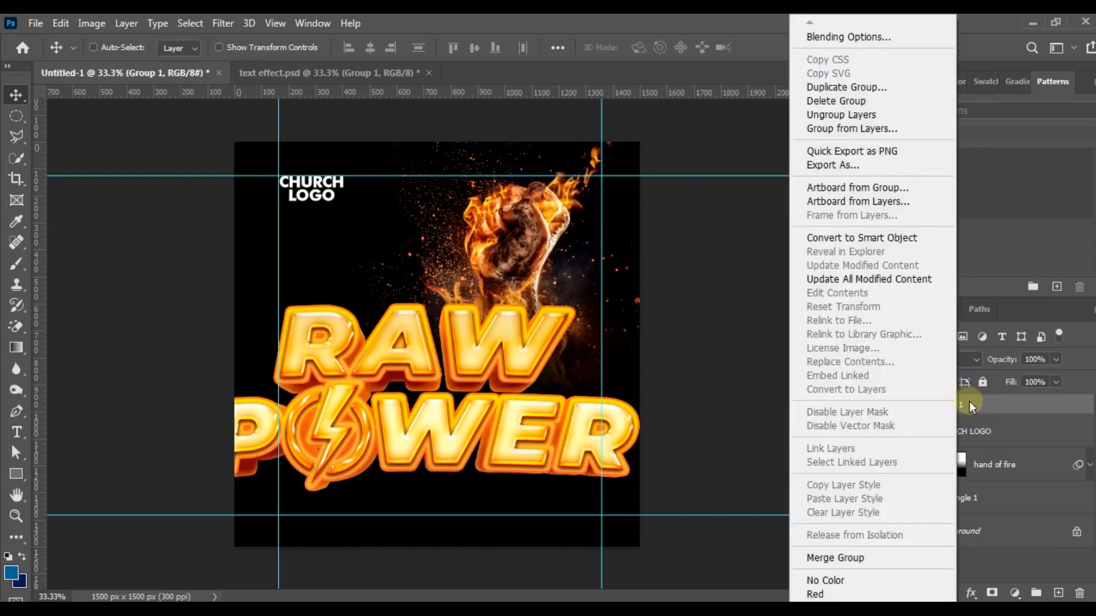
pyautogui.rightClick(969, 403)
pyautogui.rightClick(978, 403)
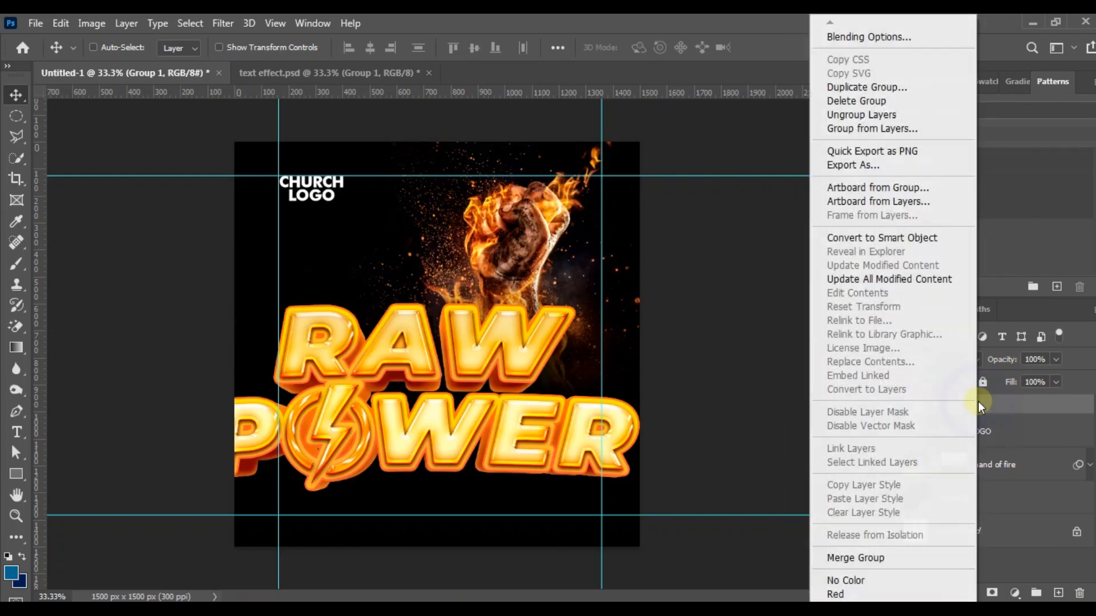
pyautogui.click(873, 239)
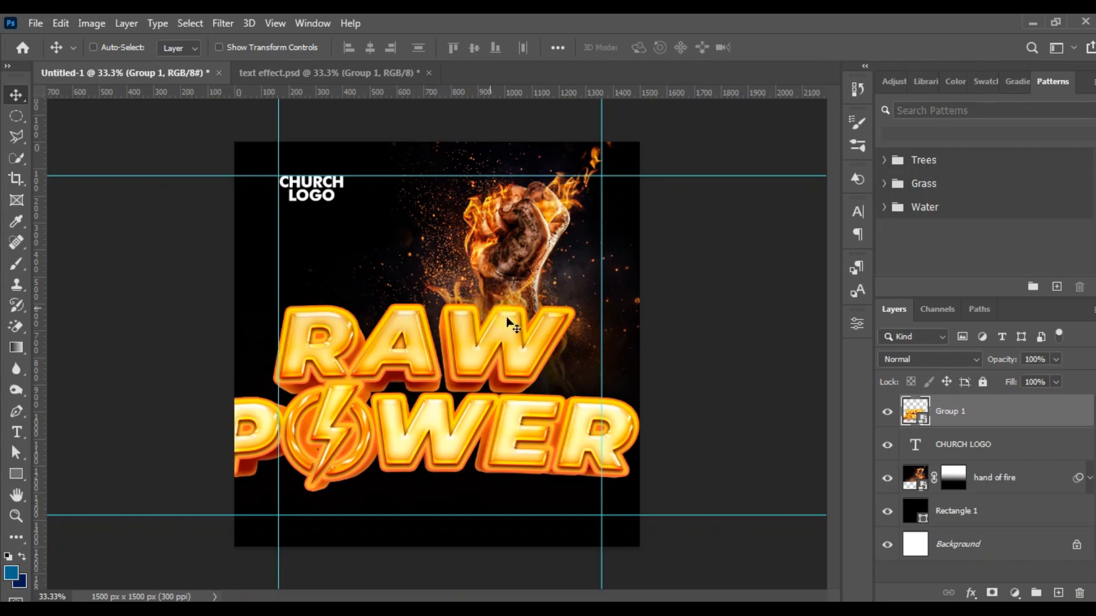
# Scale the RAW POWER title to roughly half its size, place it in the flyer's lower-right area below the fist, and hide the guides
pyautogui.press('ctrl')
pyautogui.hotkey('ctrl', 't')
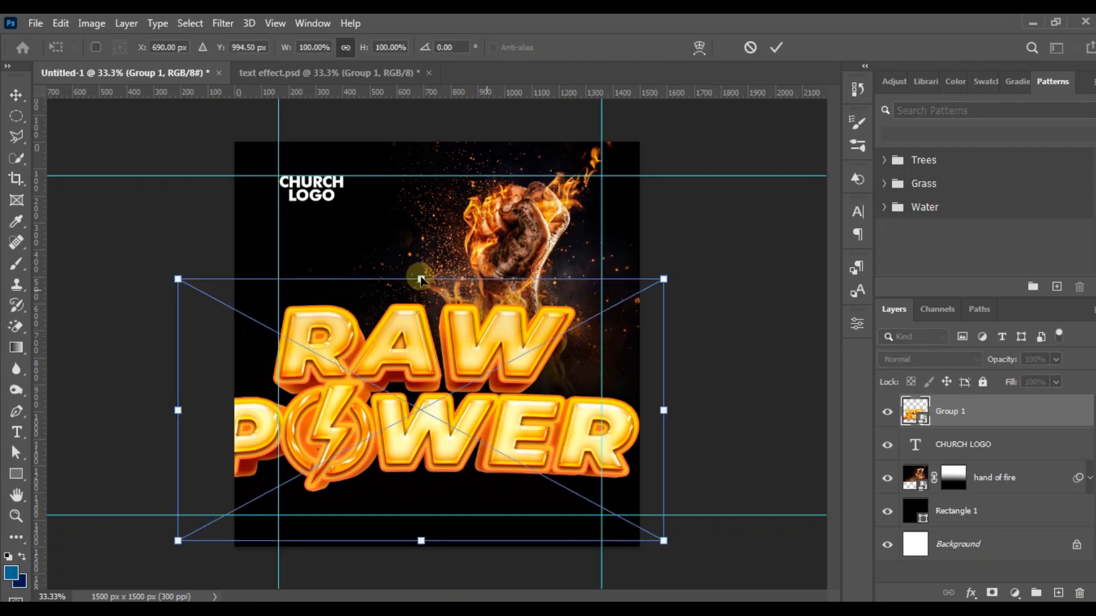
pyautogui.moveTo(426, 288); pyautogui.dragTo(444, 386)
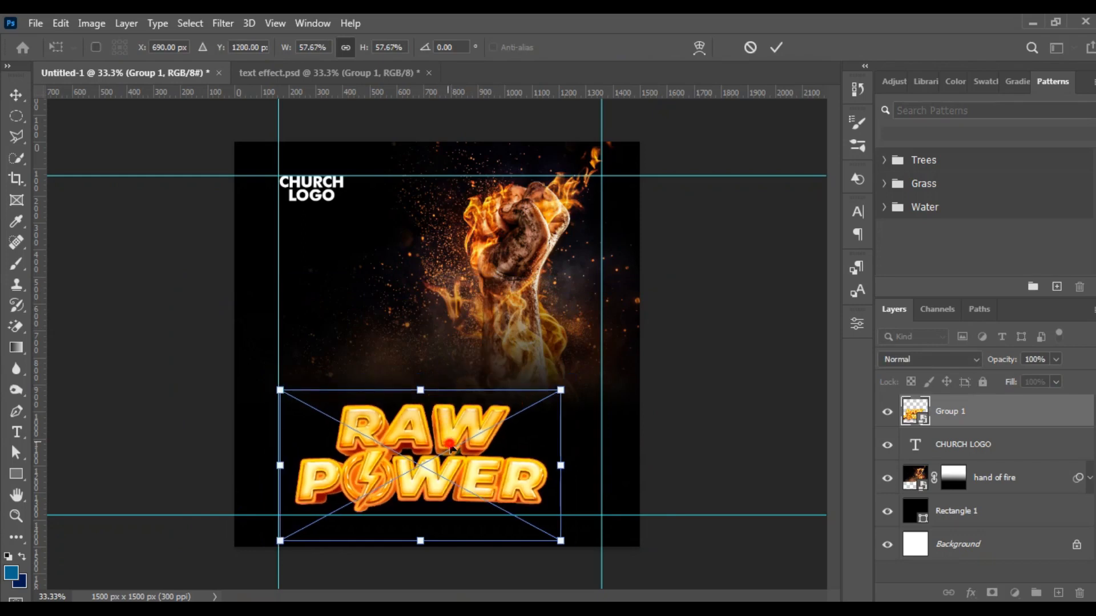
pyautogui.moveTo(468, 438); pyautogui.dragTo(512, 438)
pyautogui.moveTo(335, 534); pyautogui.dragTo(366, 526)
pyautogui.doubleClick(565, 434)
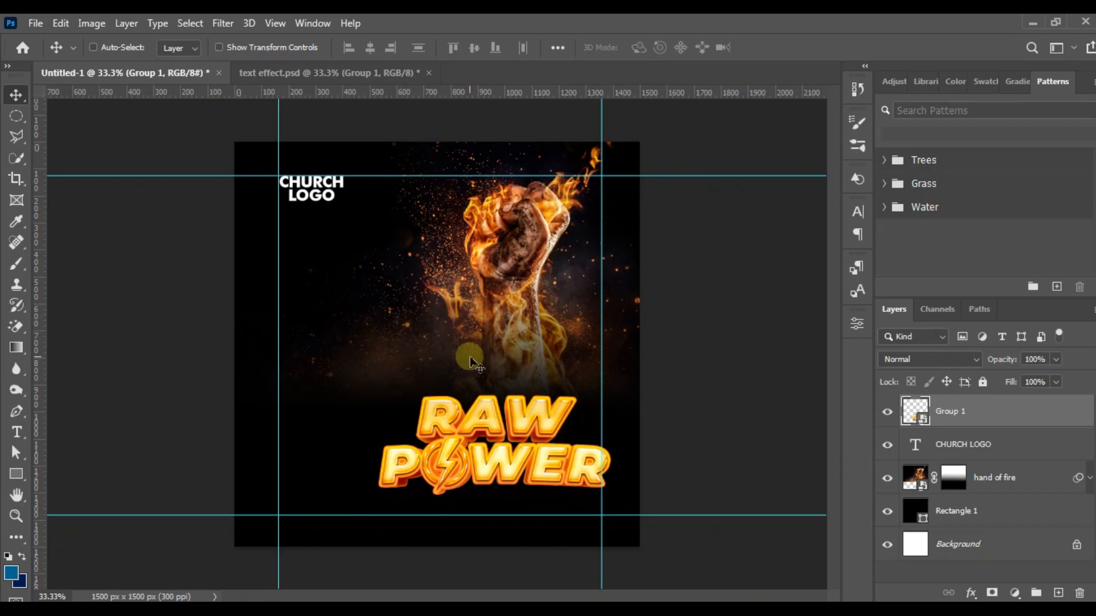
pyautogui.hotkey('ctrl', ';')
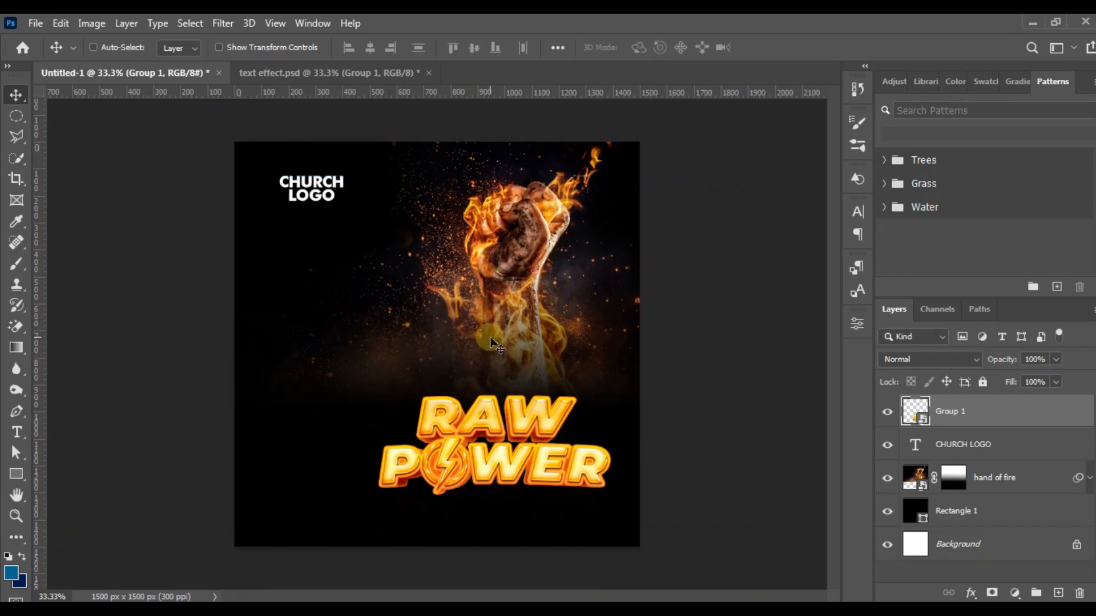
# Move the RAW POWER title slightly down, leaving more space between it and the burning fist
pyautogui.hotkey('ctrl', '+')
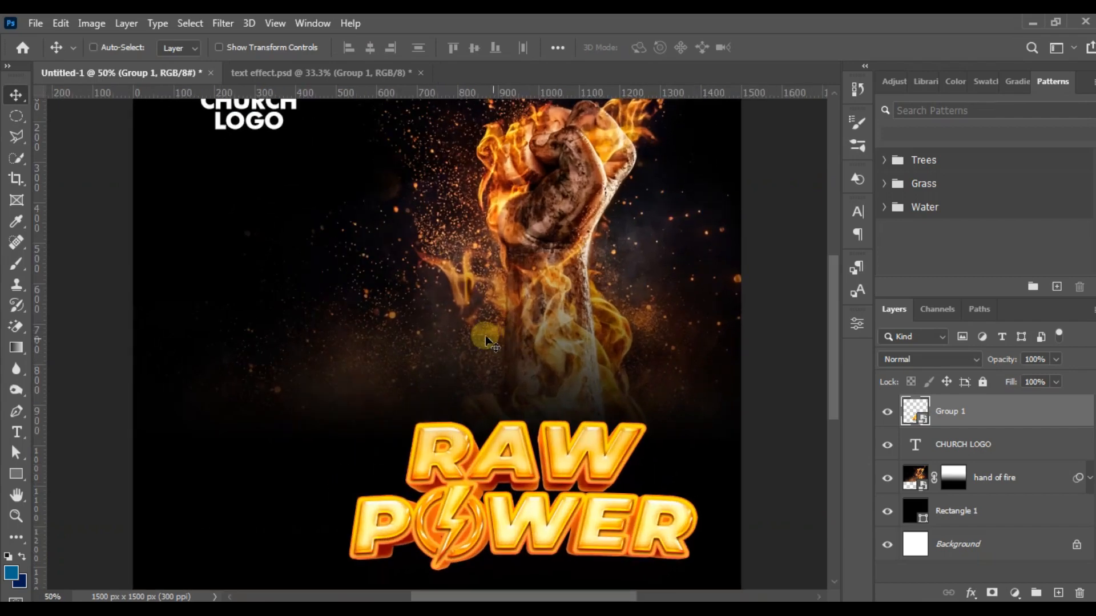
pyautogui.scroll(-5, 485, 334)
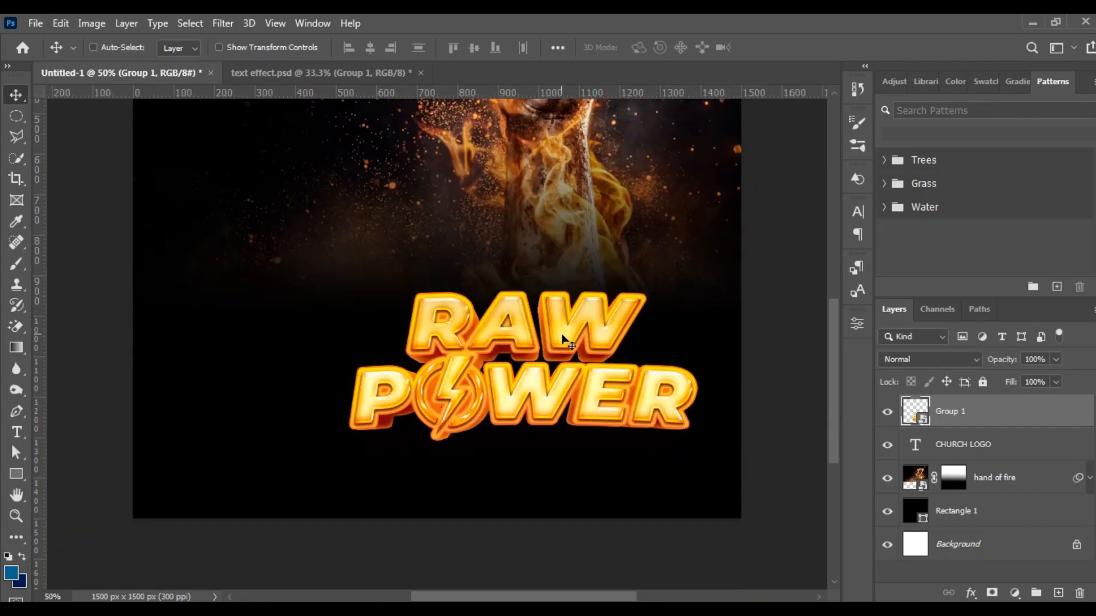
pyautogui.moveTo(565, 341); pyautogui.dragTo(563, 362)
# Add the text THIS SUNDAY just above the RAW POWER title and colour it white (ffffff)
pyautogui.click(16, 432)
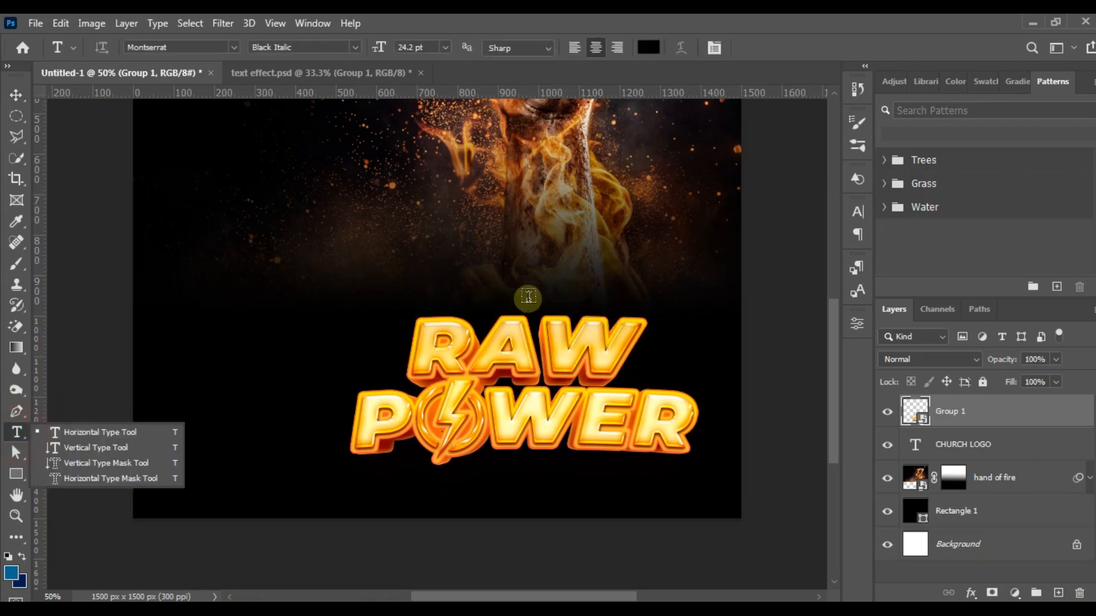
pyautogui.click(454, 288)
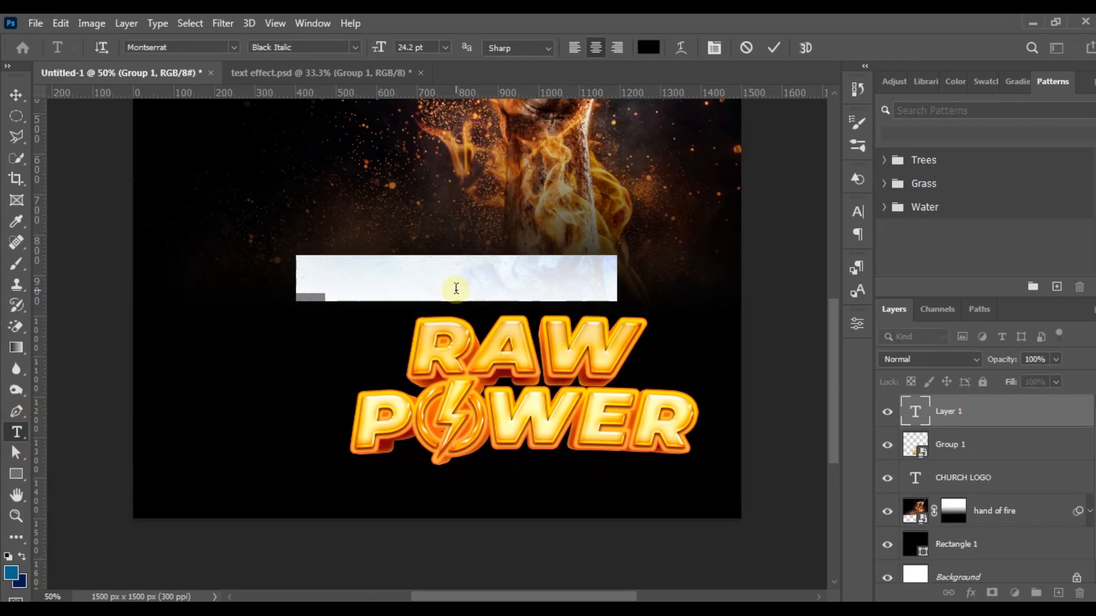
pyautogui.write('THIS SUNDAY')
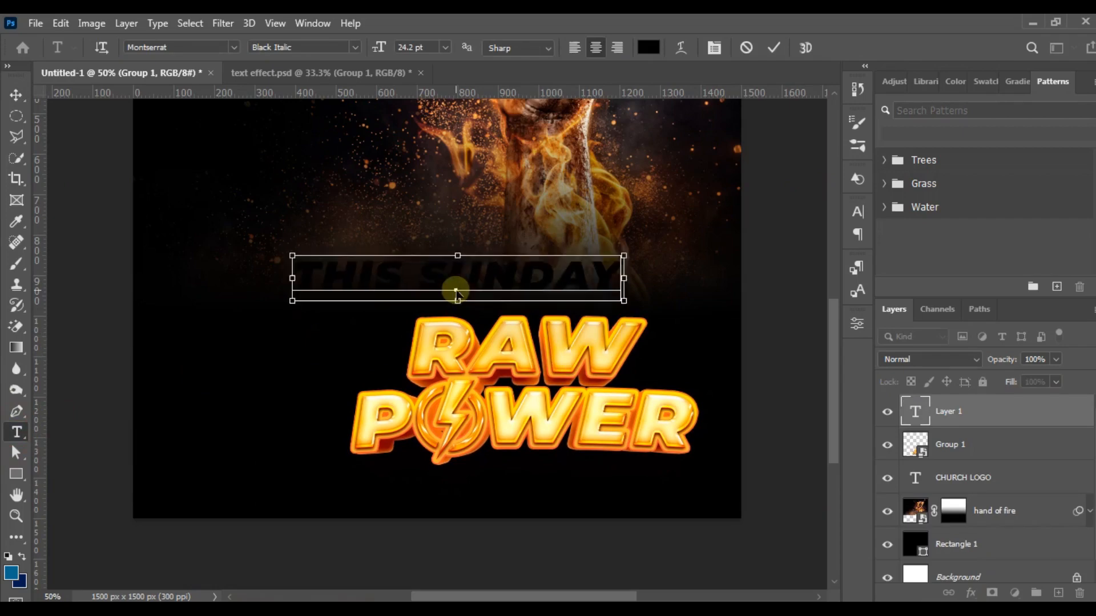
pyautogui.hotkey('ctrl', 'a')
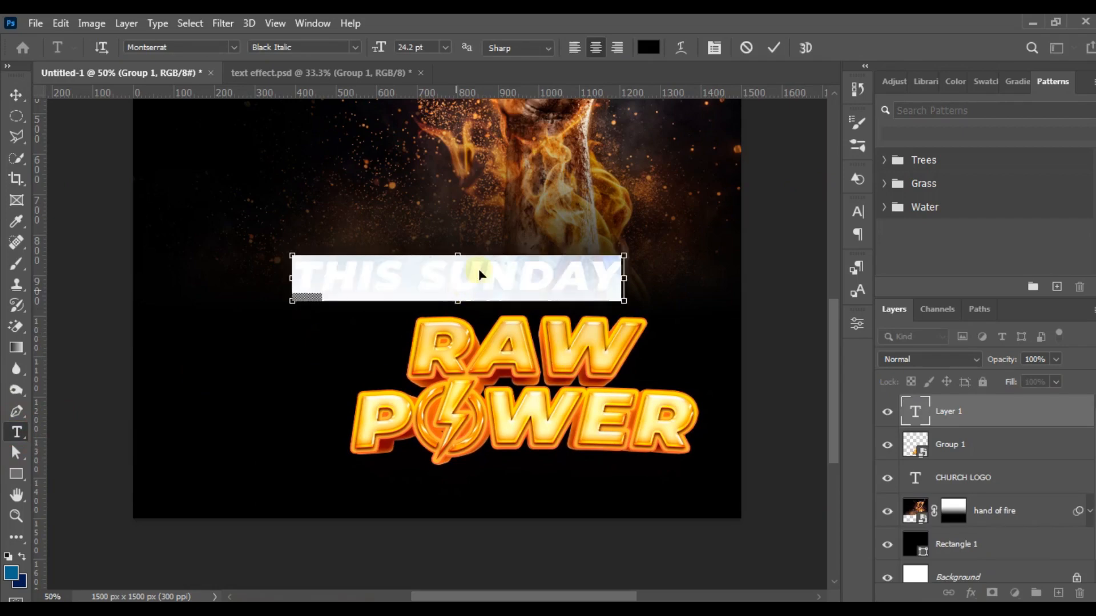
pyautogui.click(649, 47)
pyautogui.write('ffffff')
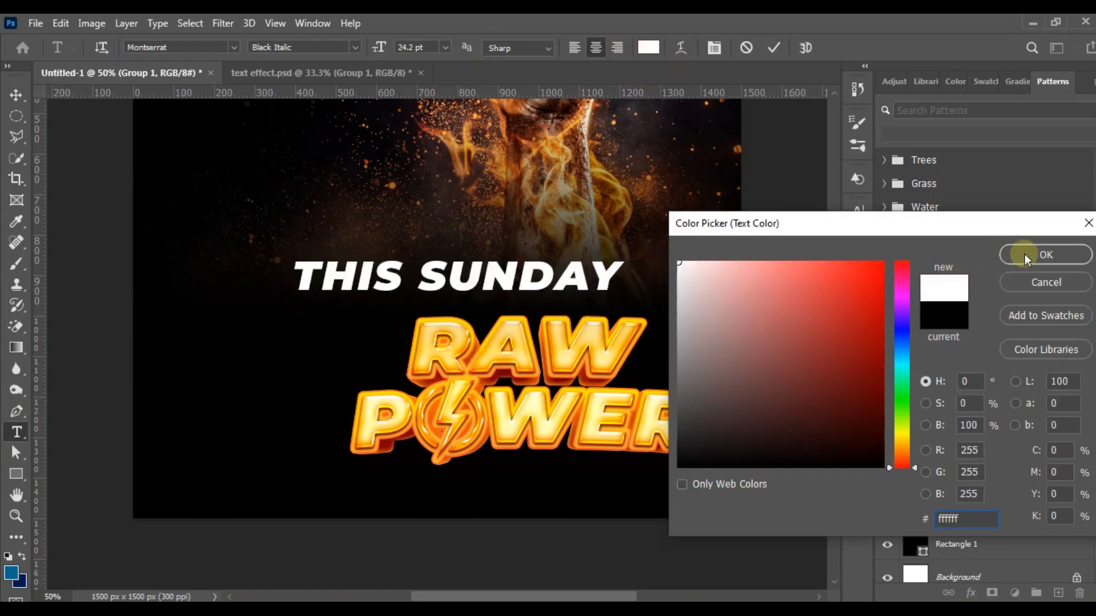
pyautogui.click(1022, 256)
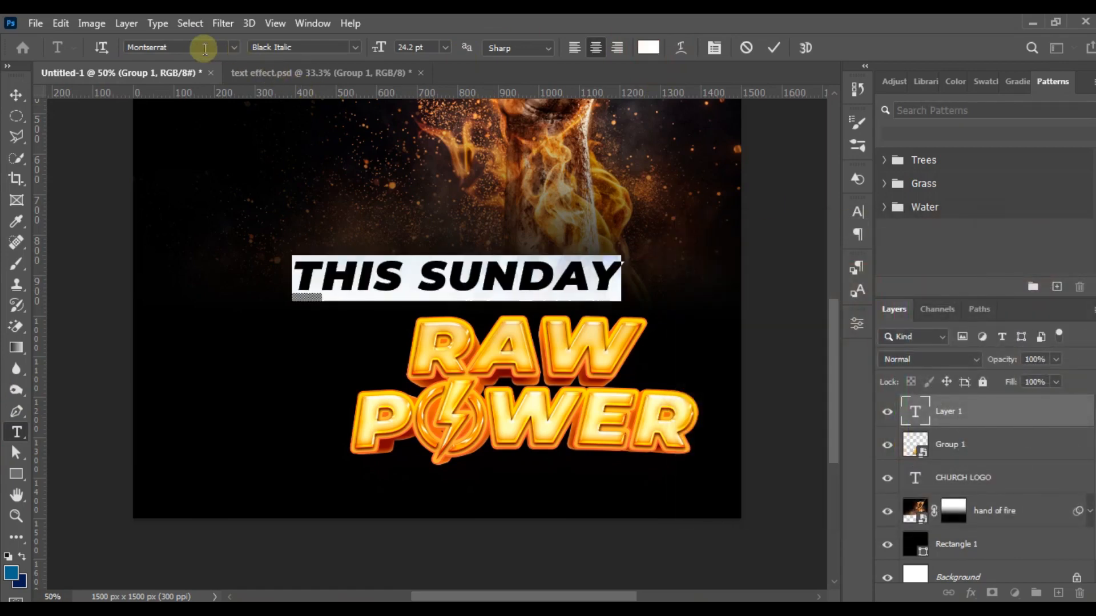
# Format the THIS SUNDAY text as Montserrat Regular at 8 pt with a tracking of 540
pyautogui.click(355, 47)
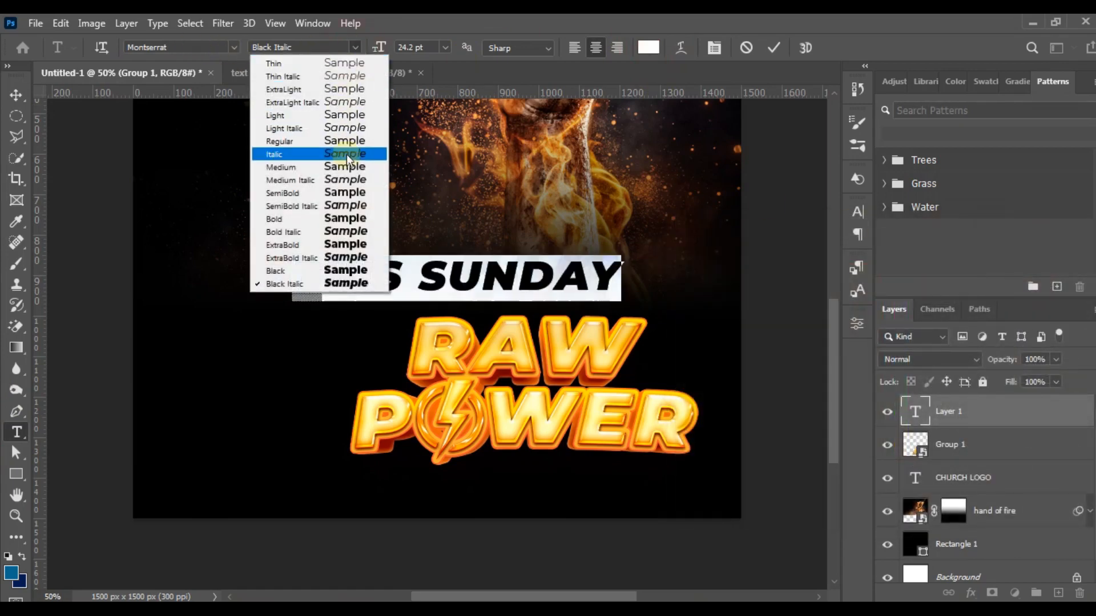
pyautogui.click(347, 142)
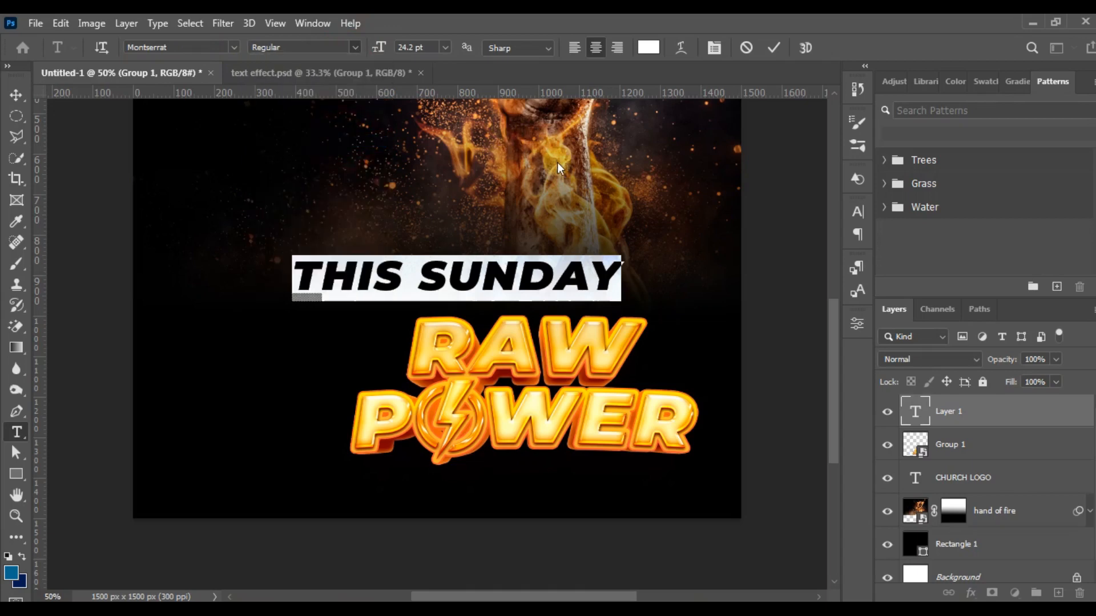
pyautogui.moveTo(386, 48); pyautogui.dragTo(367, 48)
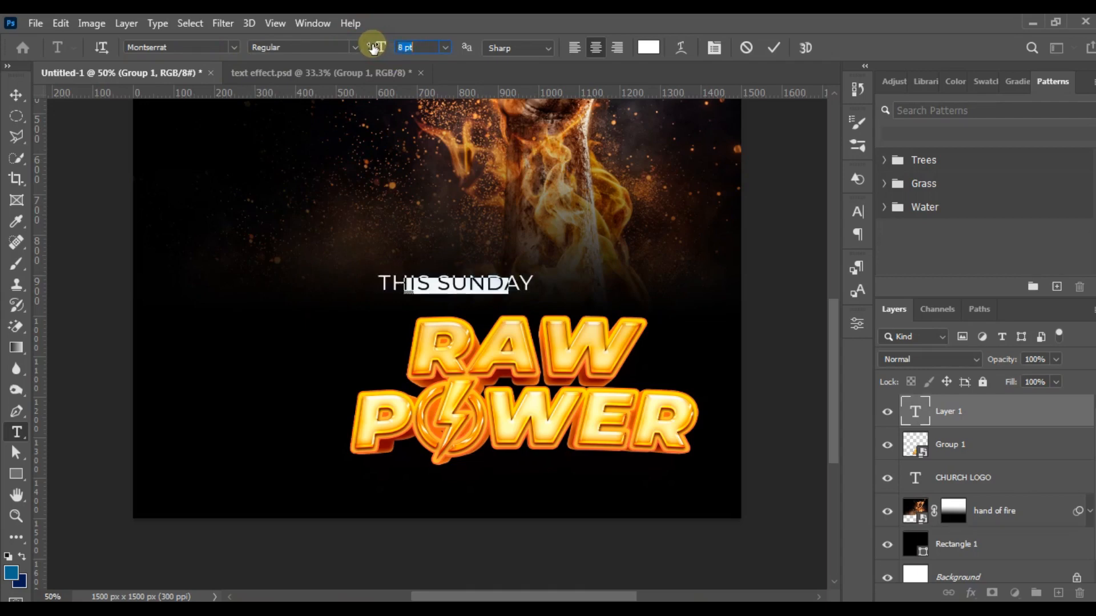
pyautogui.click(854, 210)
pyautogui.moveTo(767, 272); pyautogui.dragTo(796, 268)
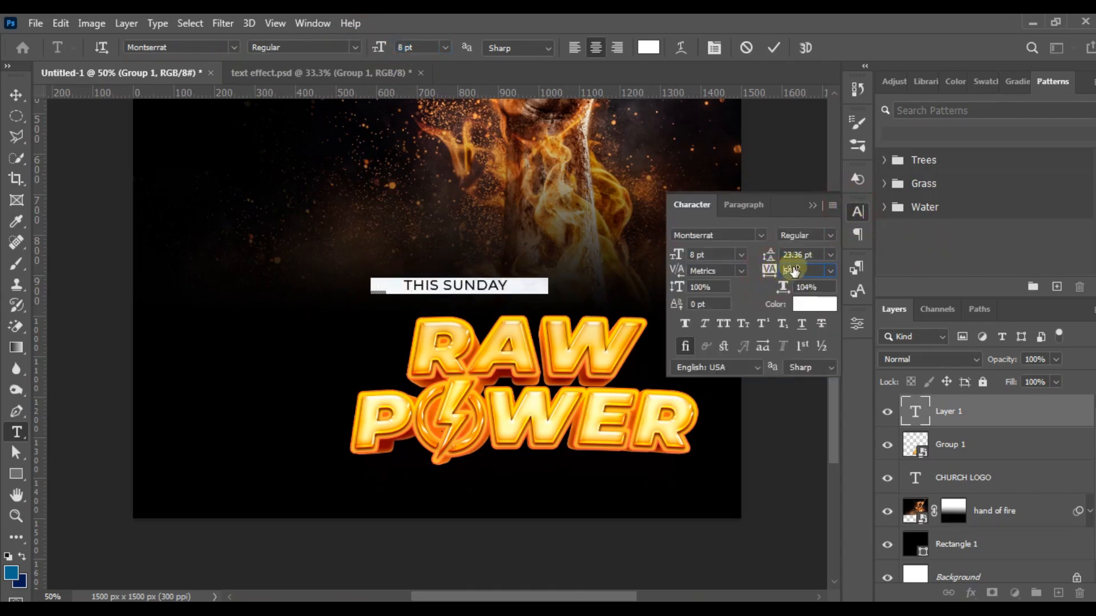
pyautogui.click(16, 95)
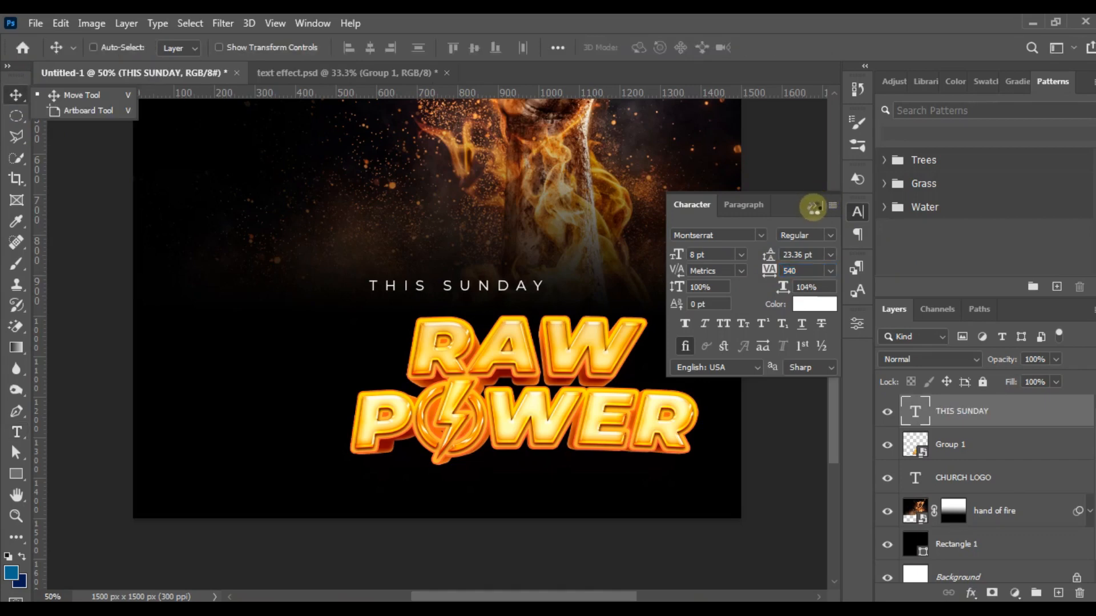
pyautogui.click(812, 205)
# Centre the THIS SUNDAY text horizontally over the RAW POWER title and nudge it a few pixels down
pyautogui.moveTo(542, 251); pyautogui.dragTo(600, 248)
pyautogui.press('ctrl')
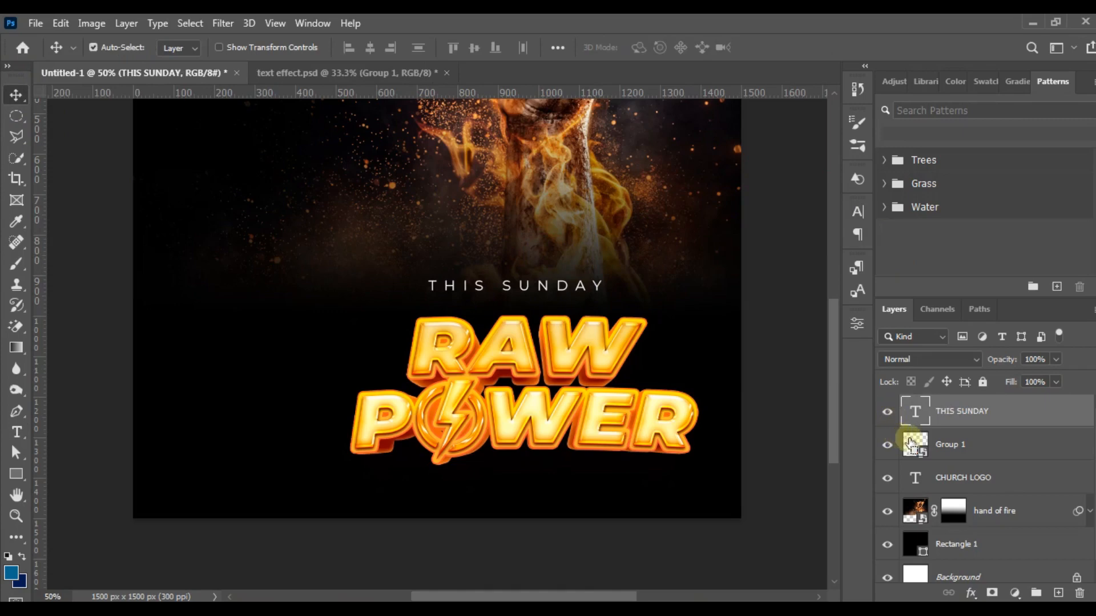
pyautogui.click(371, 48)
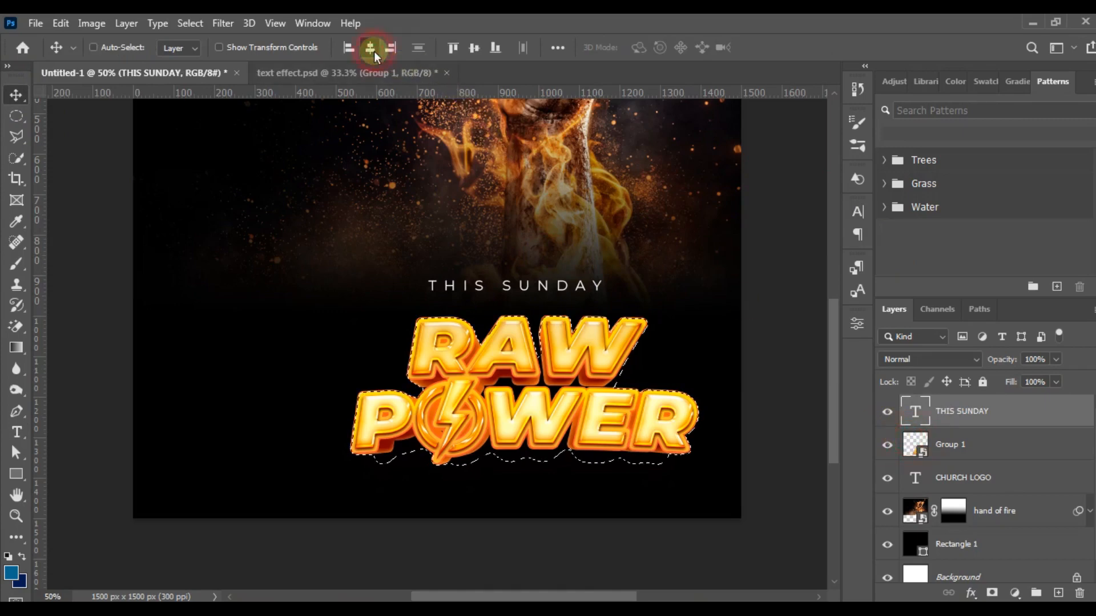
pyautogui.hotkey('ctrl', 'd')
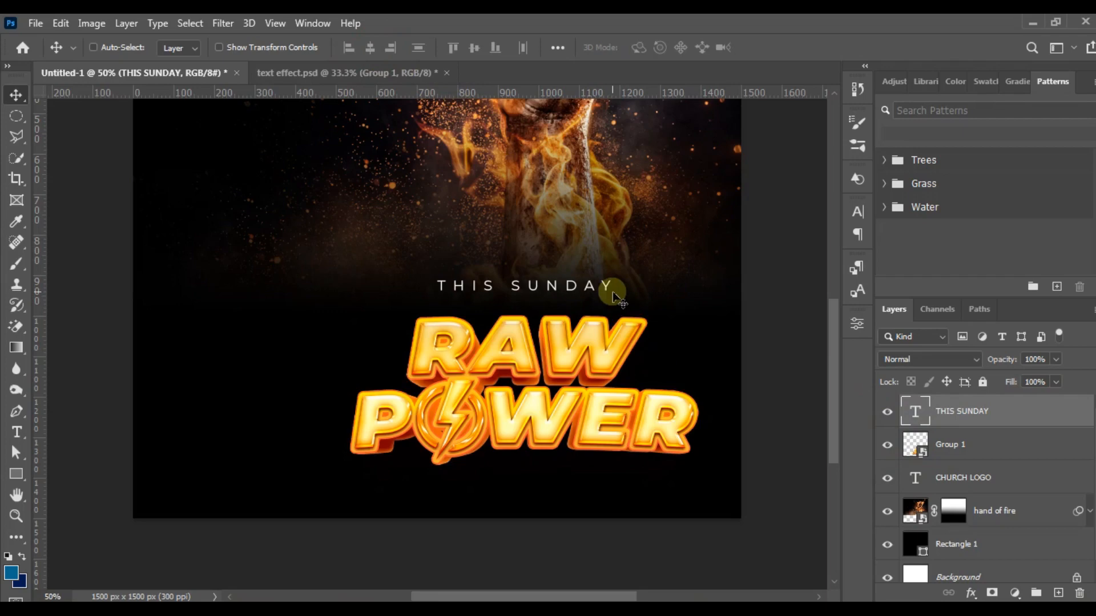
pyautogui.press('Down')
pyautogui.press('Down')
pyautogui.press('Down')
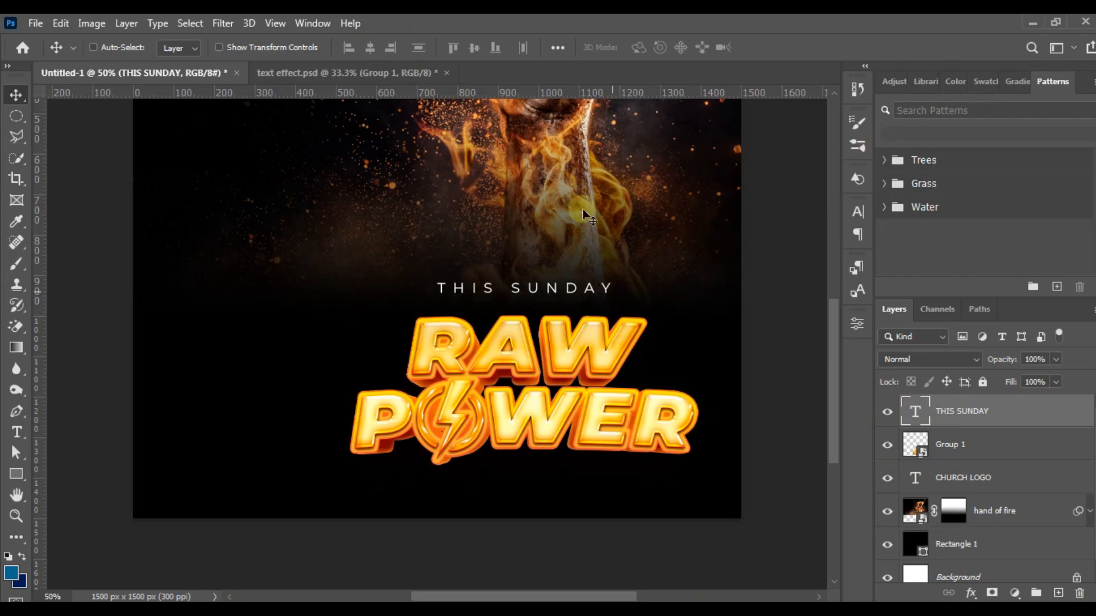
# Scale the RAW POWER title down slightly, keeping its right side in place below the THIS SUNDAY text
pyautogui.click(956, 450)
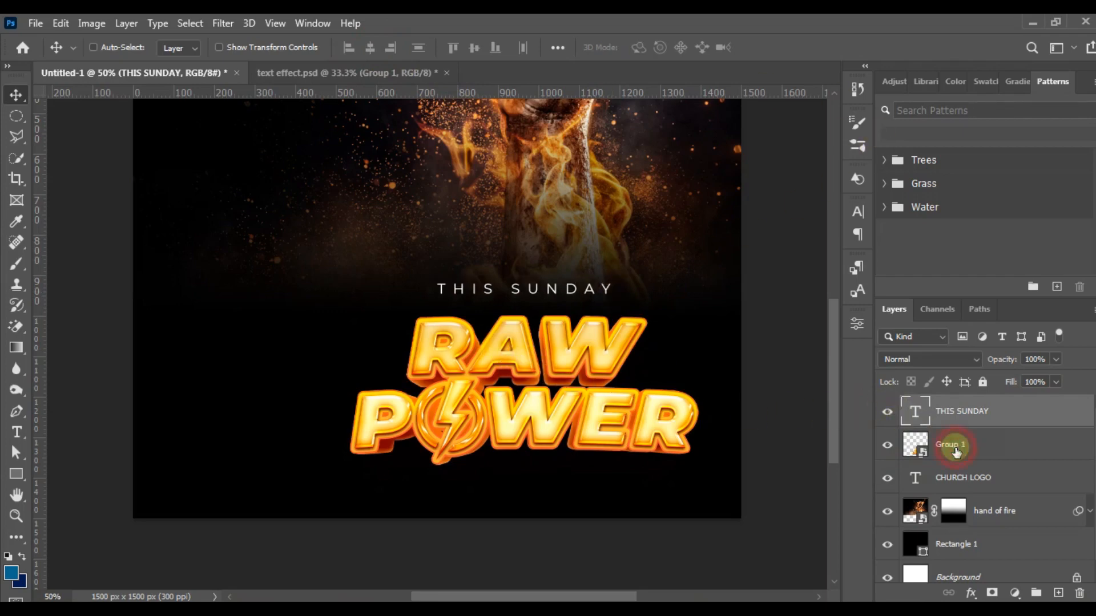
pyautogui.hotkey('ctrl', 't')
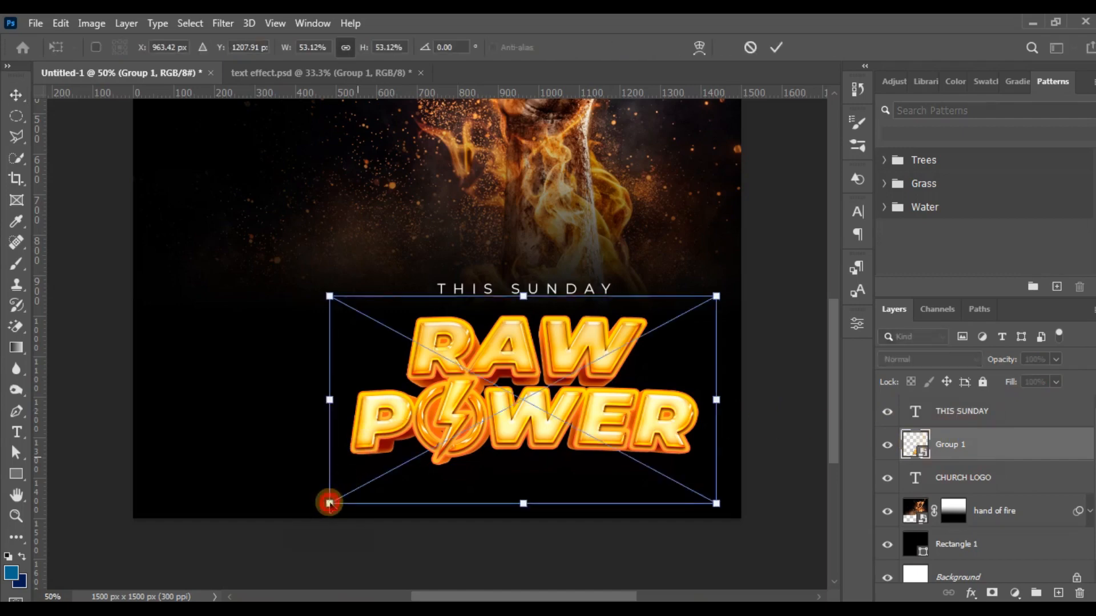
pyautogui.moveTo(329, 504); pyautogui.dragTo(364, 498)
pyautogui.doubleClick(425, 425)
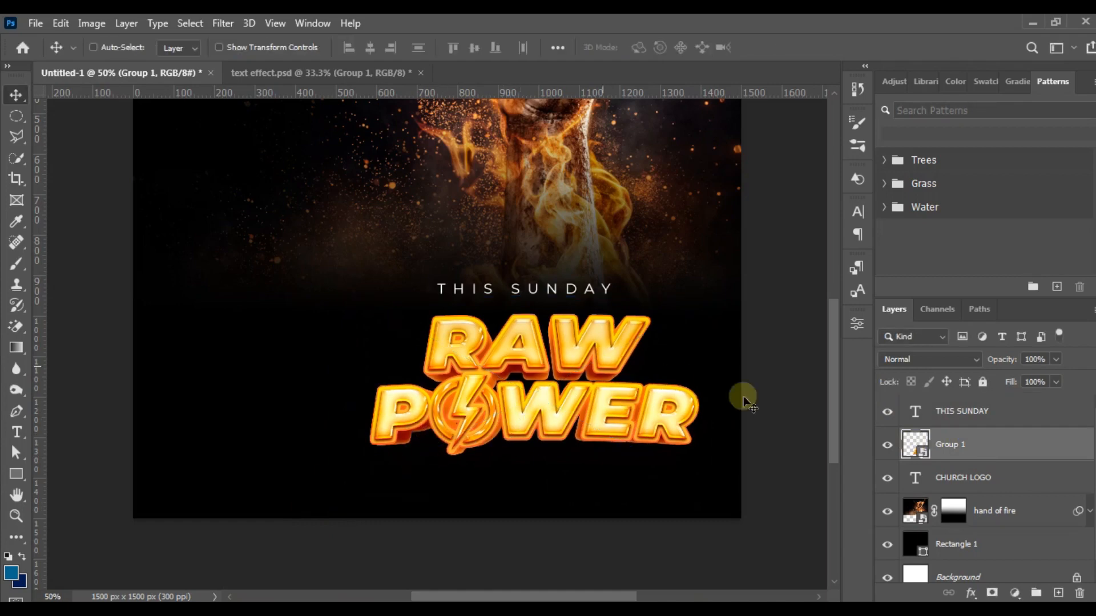
# Set the THIS SUNDAY text's font size to 7 pt
pyautogui.click(914, 412)
pyautogui.click(913, 412)
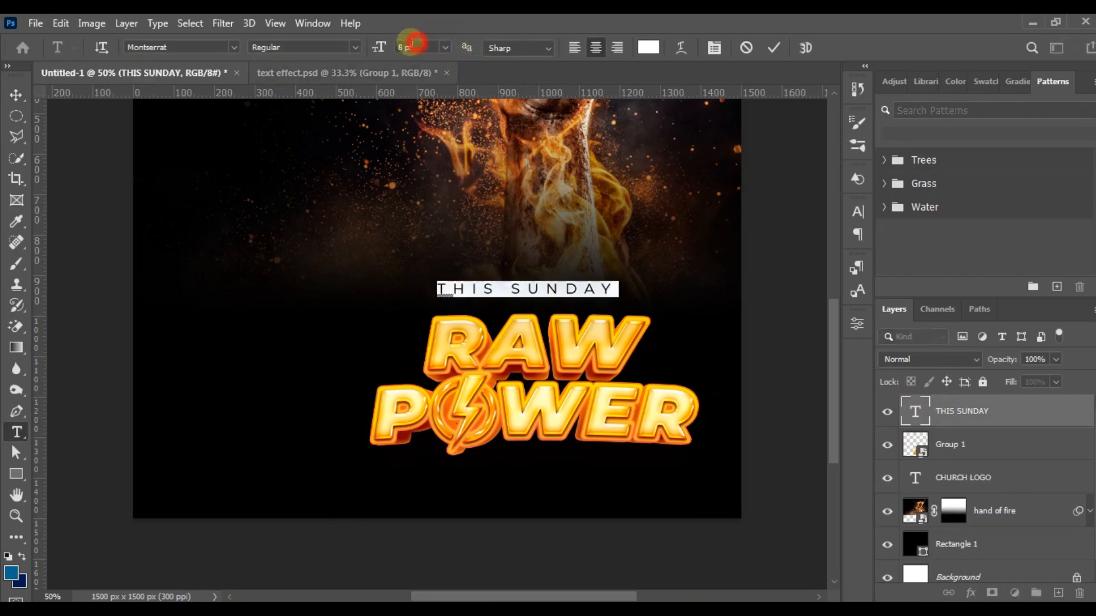
pyautogui.click(412, 47)
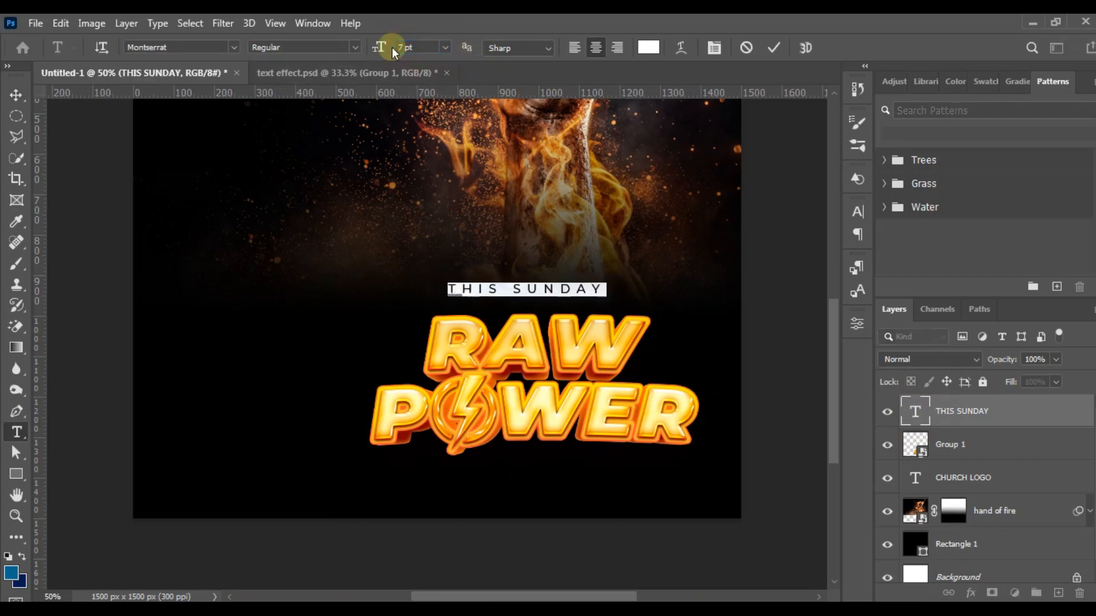
pyautogui.click(16, 96)
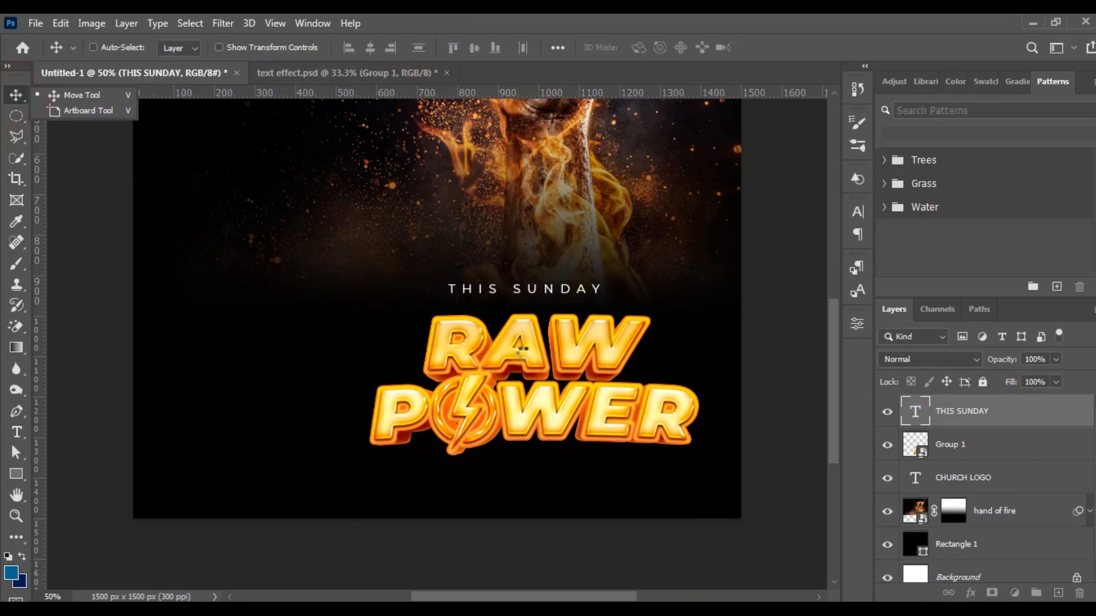
pyautogui.click(554, 376)
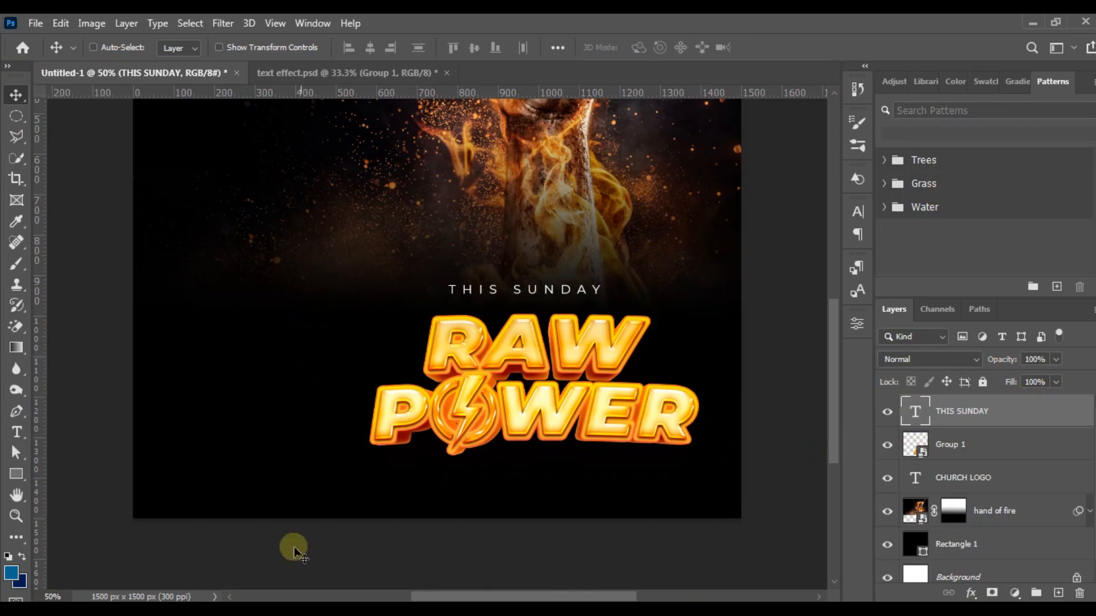
# Place the pix image from the YOUTUBE folder into the Untitled-1 flyer
pyautogui.click(265, 600)
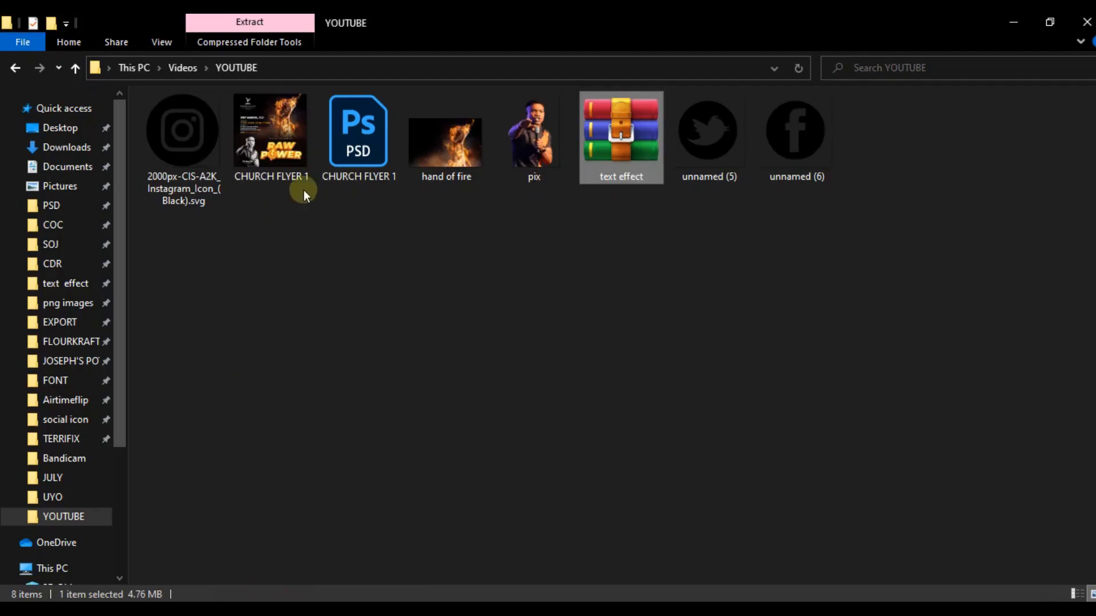
pyautogui.click(533, 137)
pyautogui.moveTo(385, 317); pyautogui.dragTo(261, 328)
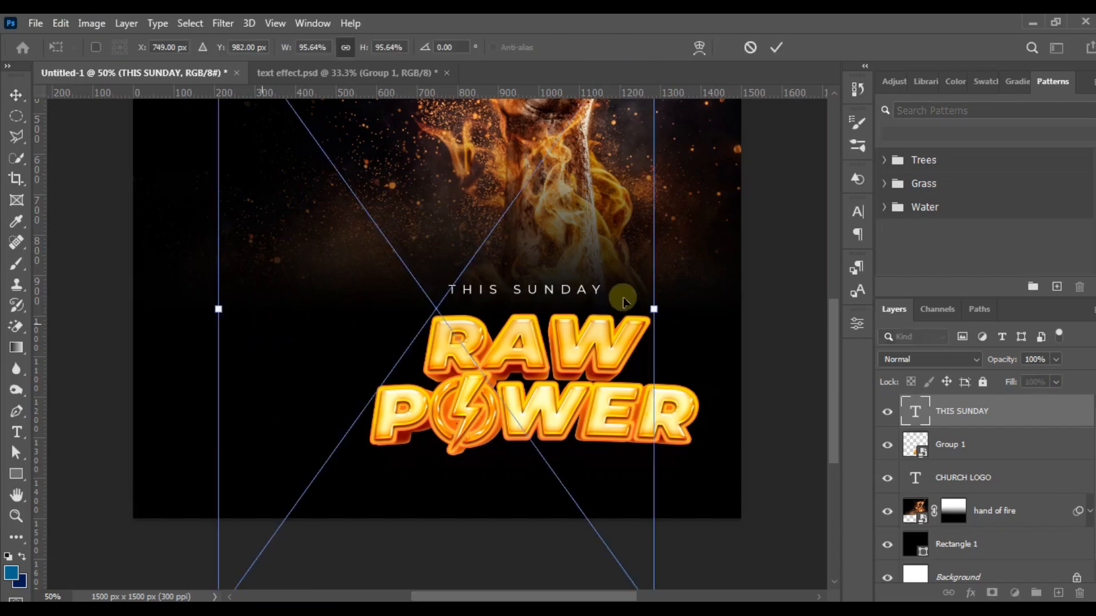
# Shrink the speaker photo to about half its size and position it in the flyer's lower-left corner, reaching the bottom edge
pyautogui.moveTo(653, 308); pyautogui.dragTo(485, 304)
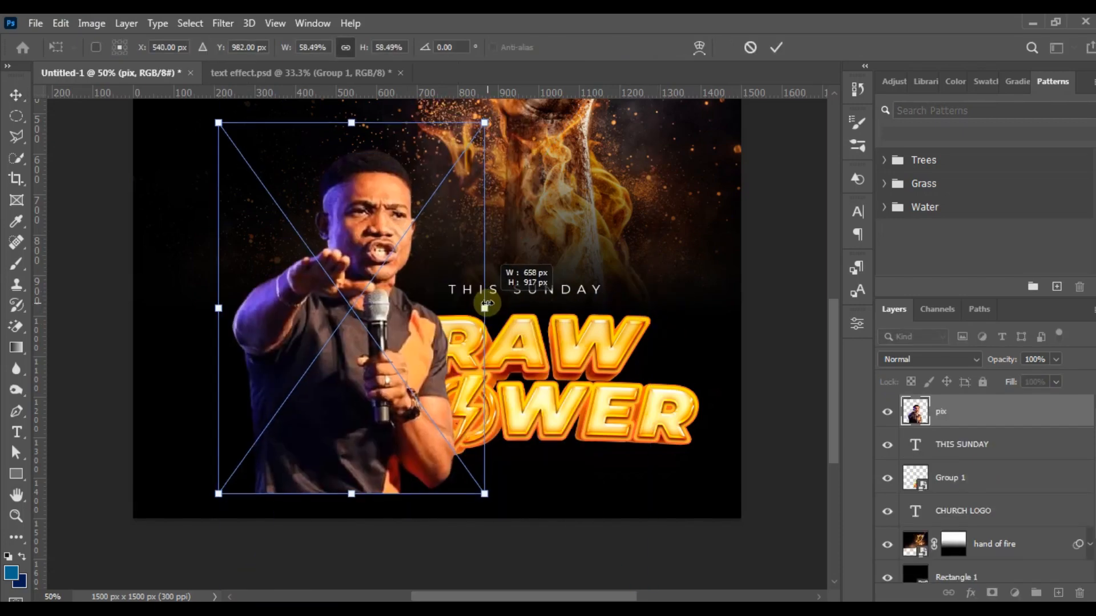
pyautogui.moveTo(404, 276); pyautogui.dragTo(318, 318)
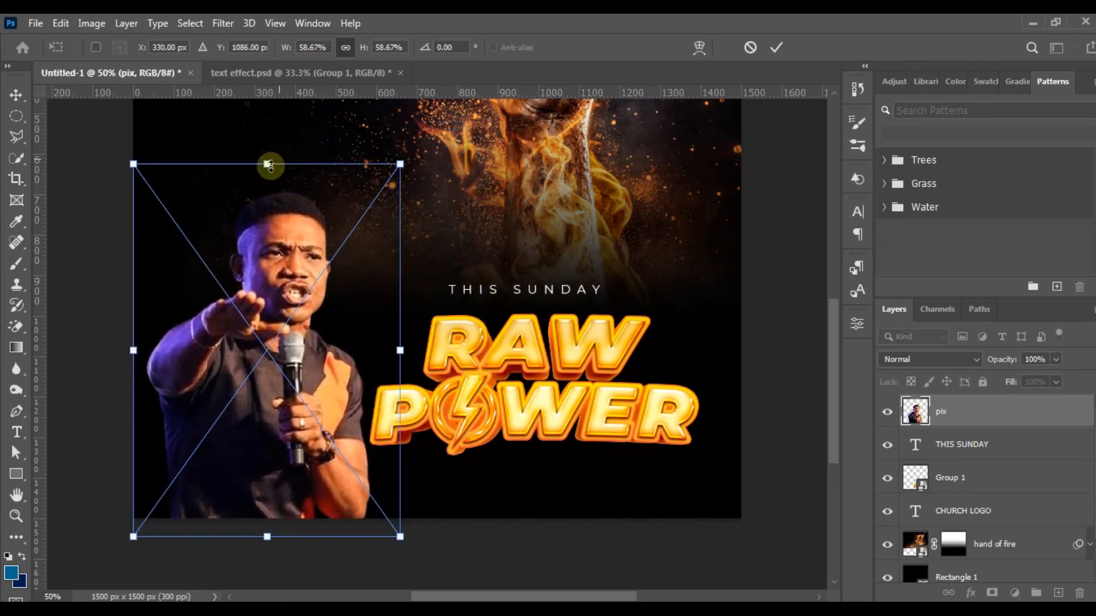
pyautogui.moveTo(279, 162); pyautogui.dragTo(281, 214)
pyautogui.press('Return')
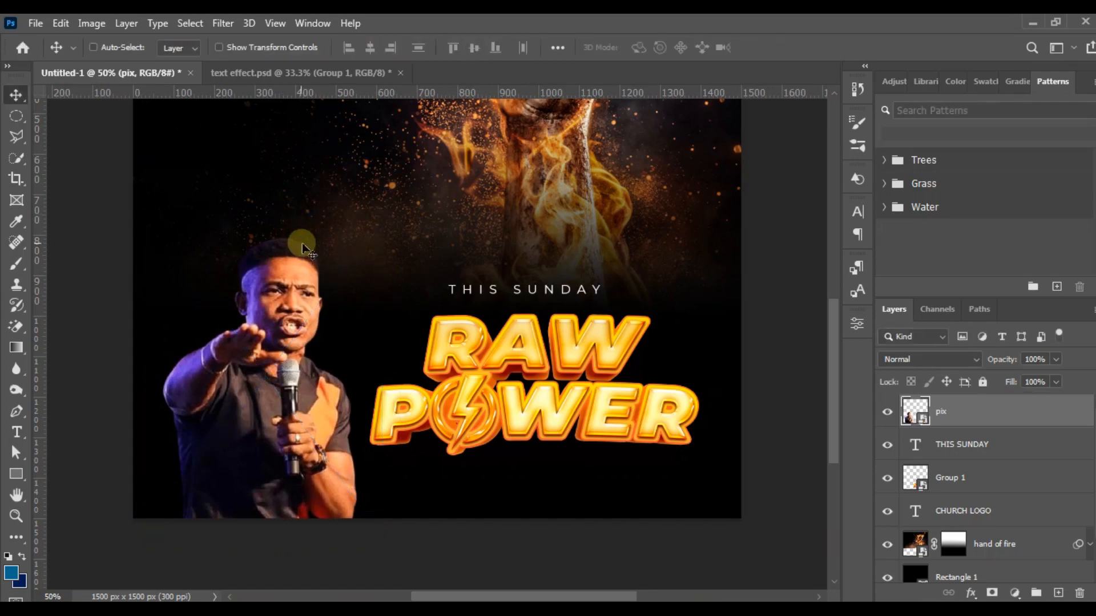
pyautogui.moveTo(313, 250); pyautogui.dragTo(316, 251)
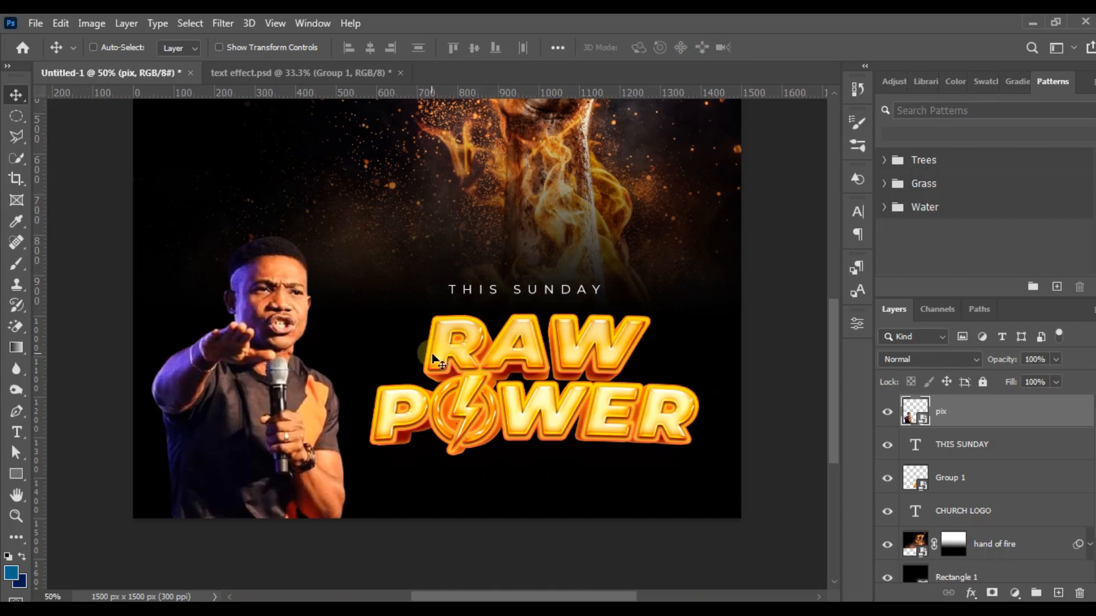
pyautogui.moveTo(532, 598); pyautogui.dragTo(523, 597)
pyautogui.scroll(-1, 389, 412)
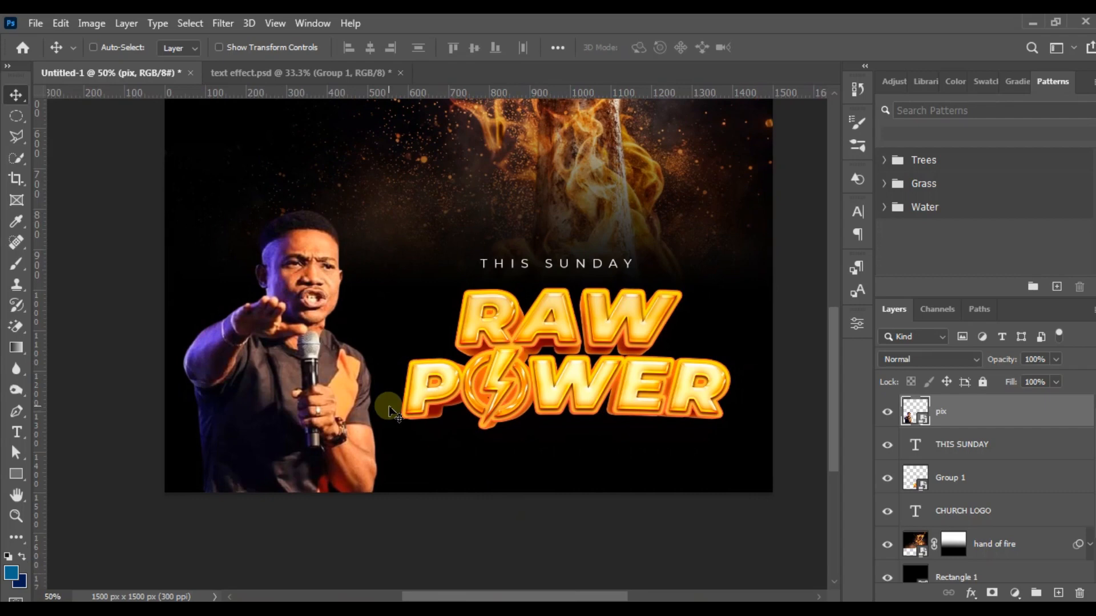
pyautogui.hotkey('ctrl', 'u')
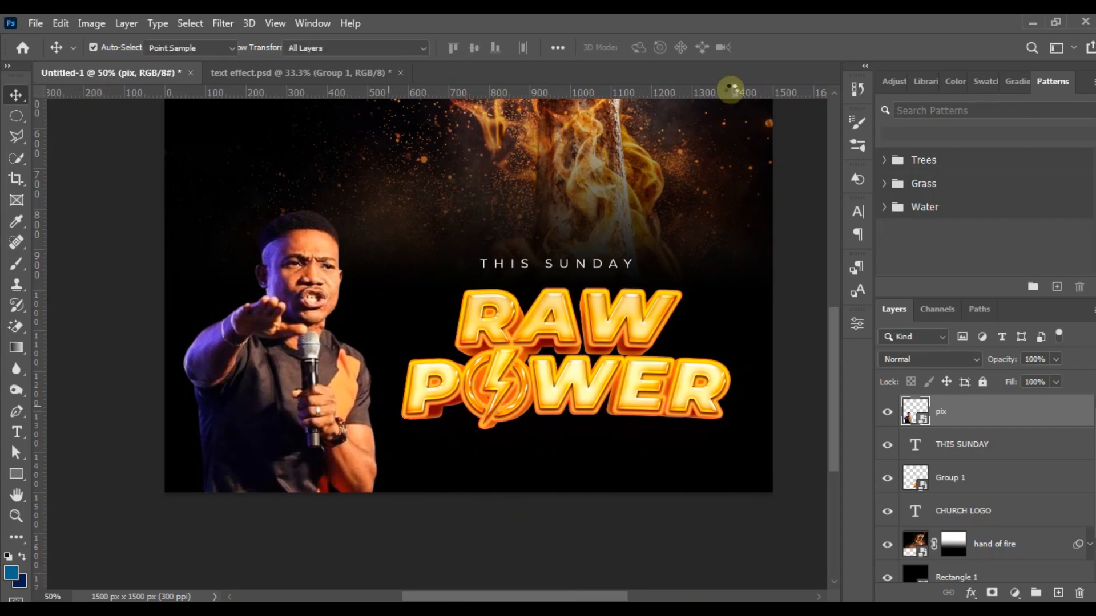
pyautogui.click(692, 130)
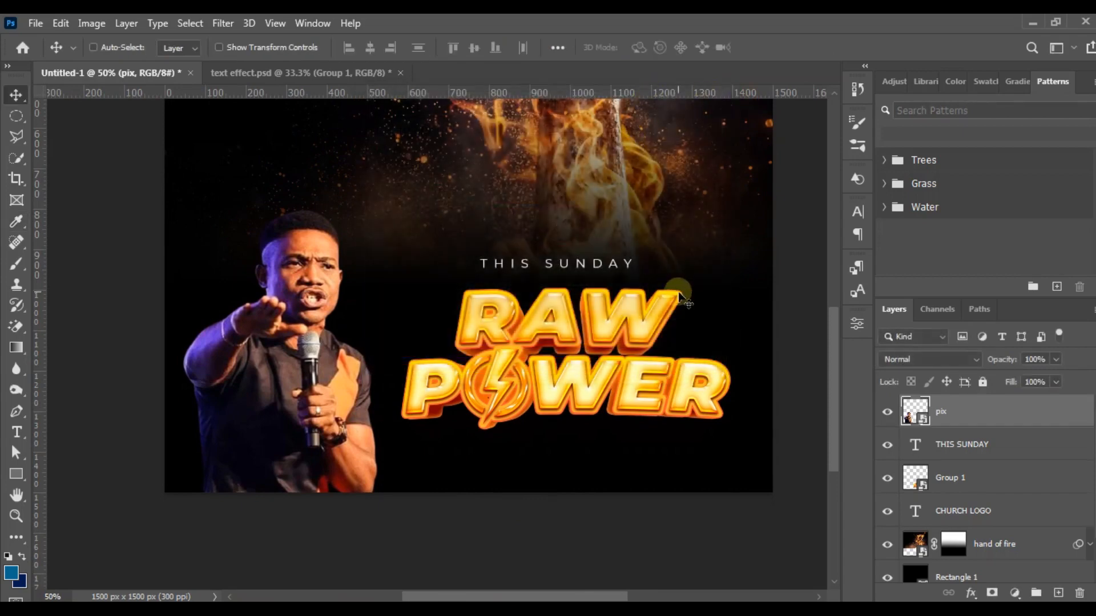
# Turn the speaker photo black and white with a Hue/Saturation adjustment, setting Saturation to -100
pyautogui.click(91, 23)
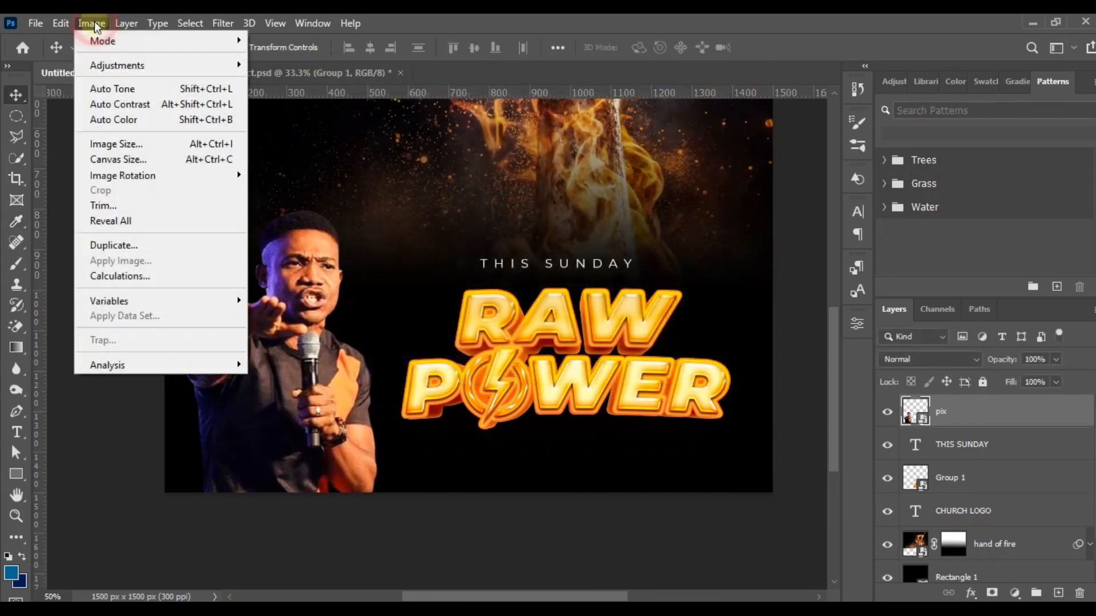
pyautogui.moveTo(141, 66)
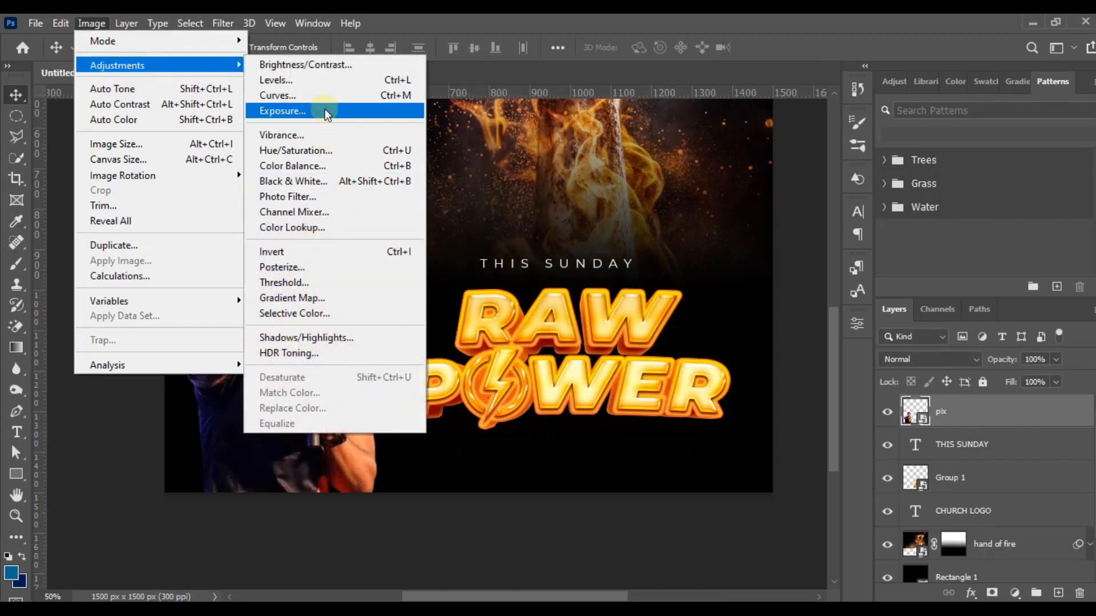
pyautogui.click(339, 150)
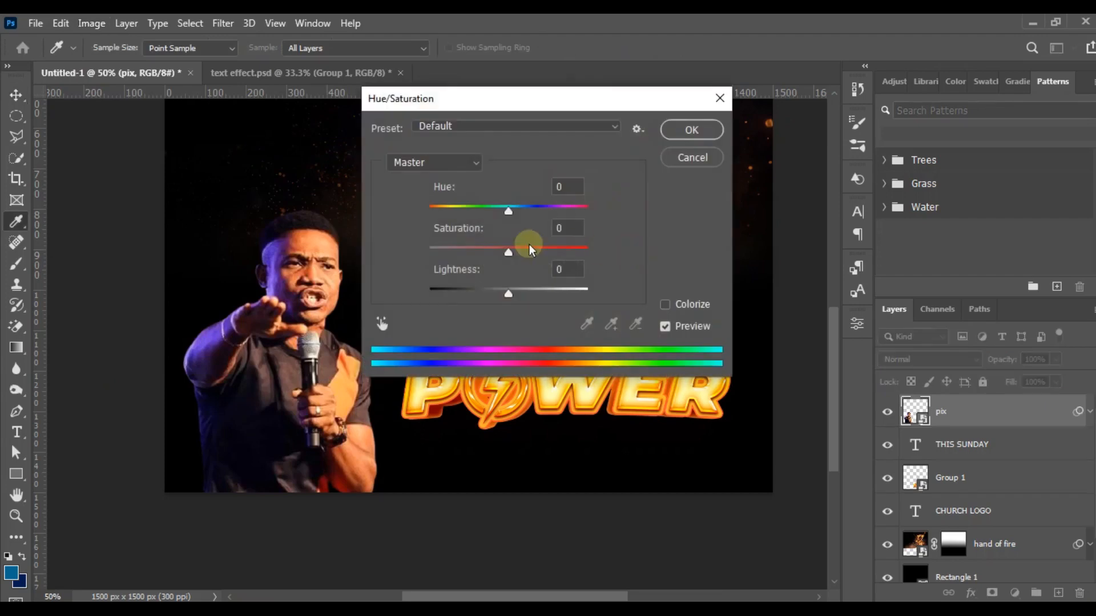
pyautogui.click(428, 251)
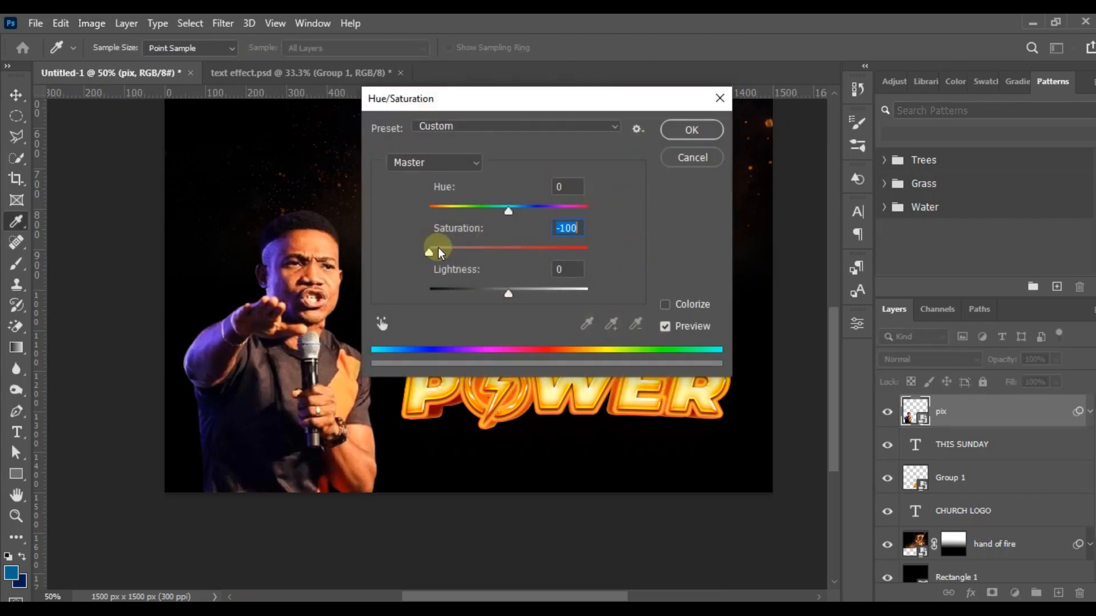
pyautogui.click(677, 130)
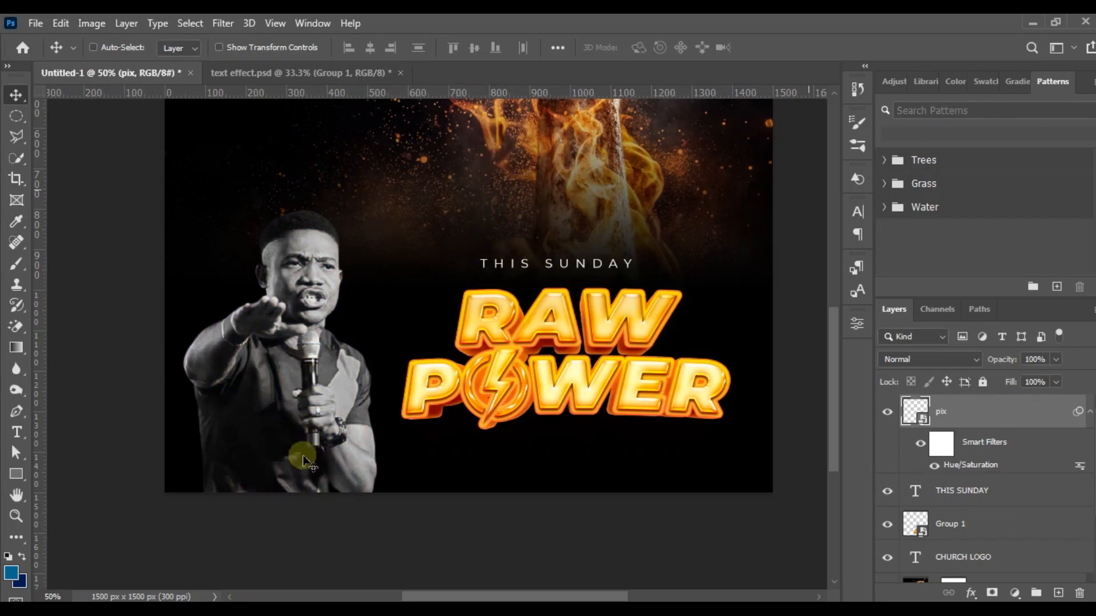
pyautogui.click(1090, 412)
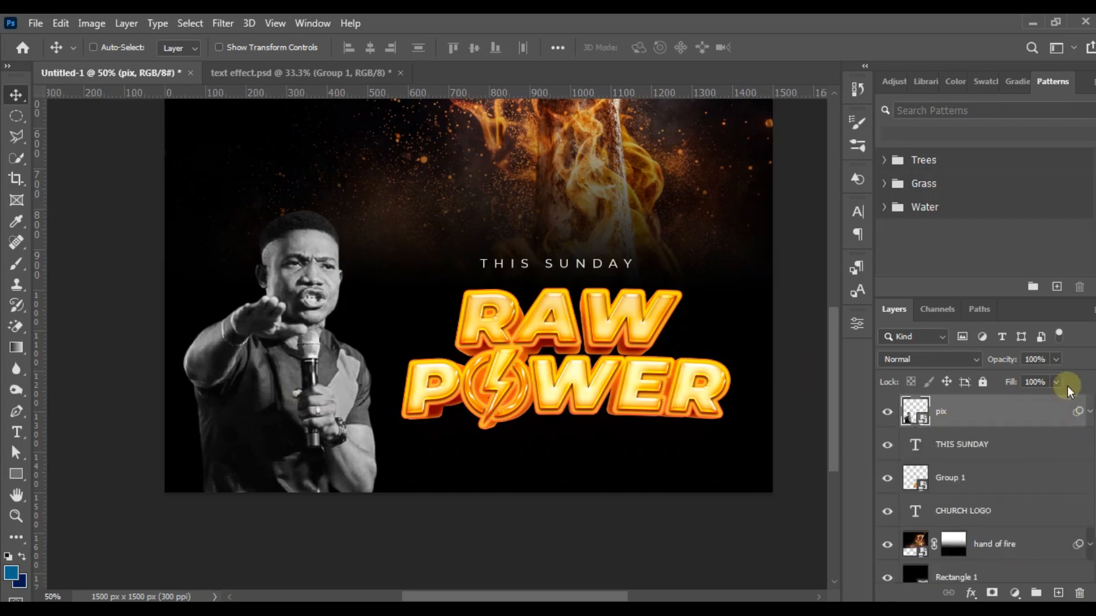
# Show the guides and shift the flyer's left vertical guide slightly outward toward the canvas edge
pyautogui.moveTo(836, 378); pyautogui.dragTo(824, 304)
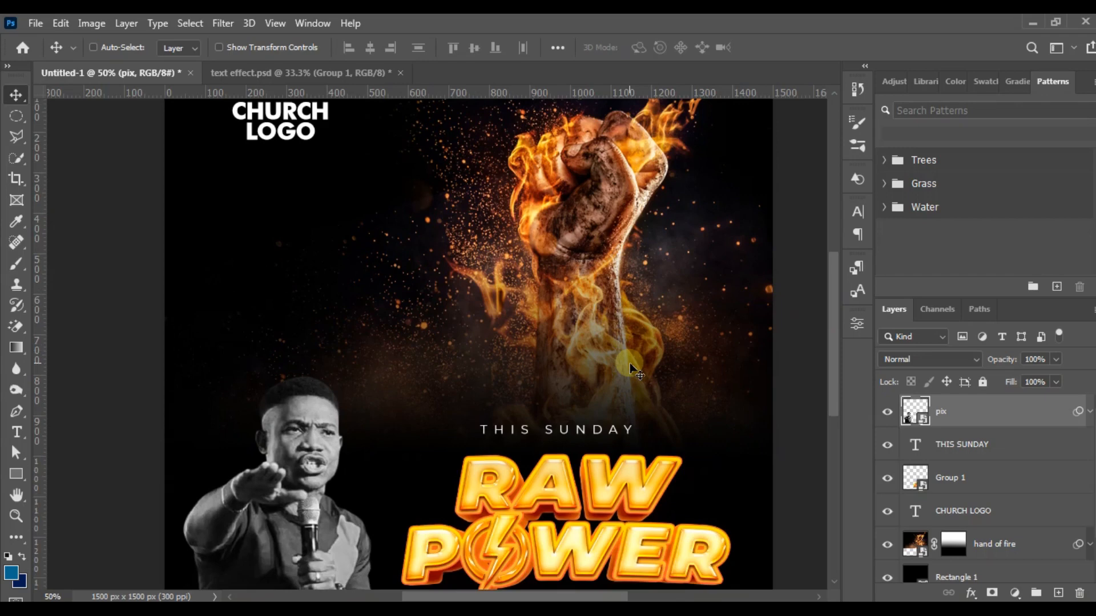
pyautogui.hotkey('ctrl', '-')
pyautogui.hotkey('ctrl', '+')
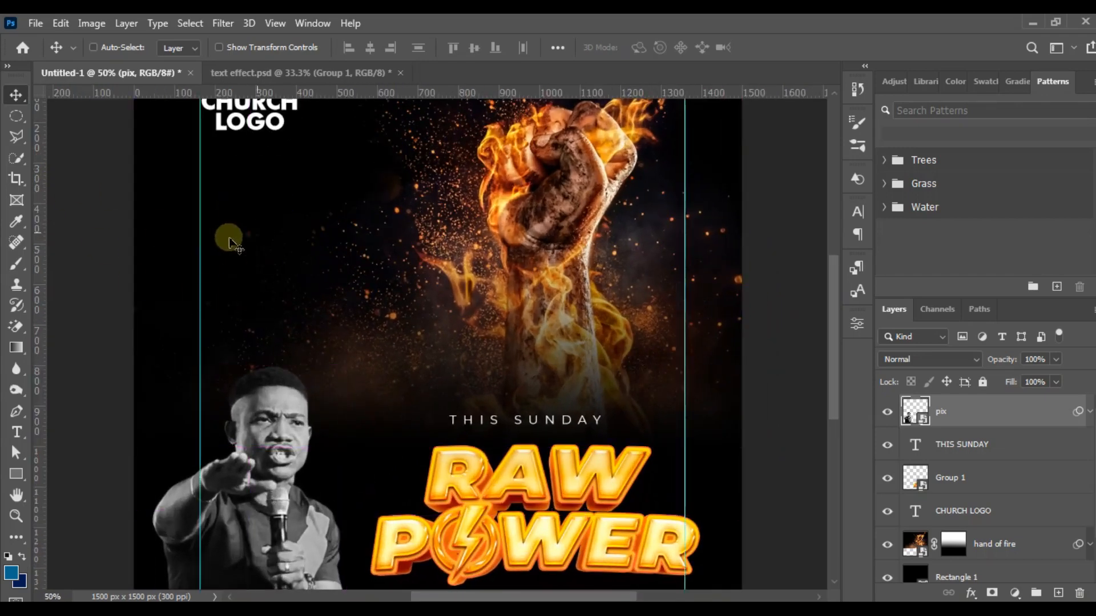
pyautogui.moveTo(200, 204); pyautogui.dragTo(194, 214)
# Add the text 21ST MARCH 2022 in the dark area below CHURCH LOGO
pyautogui.click(14, 431)
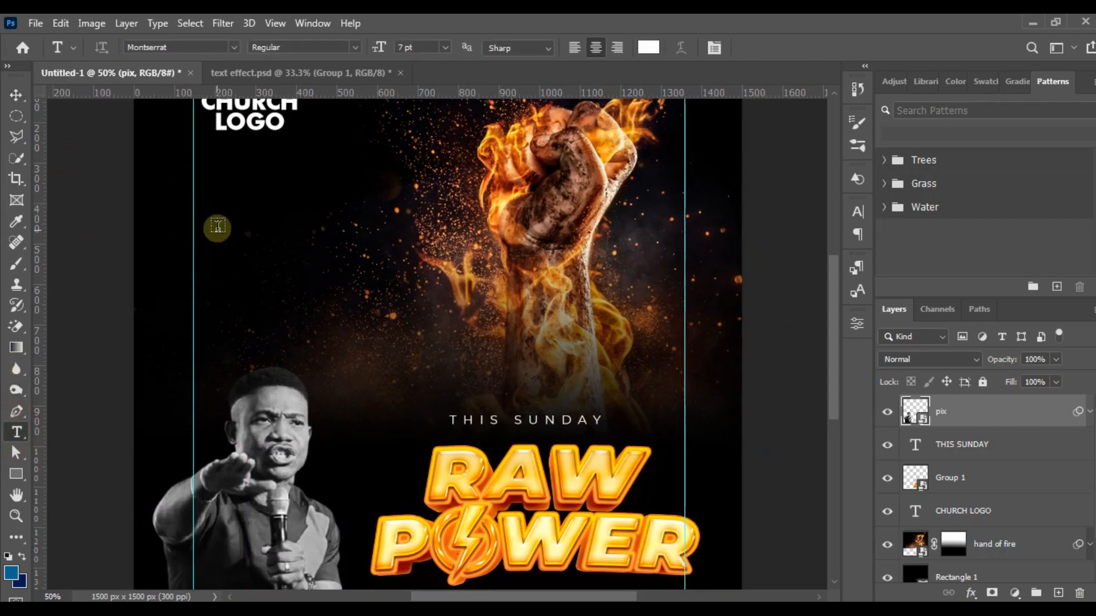
pyautogui.click(218, 226)
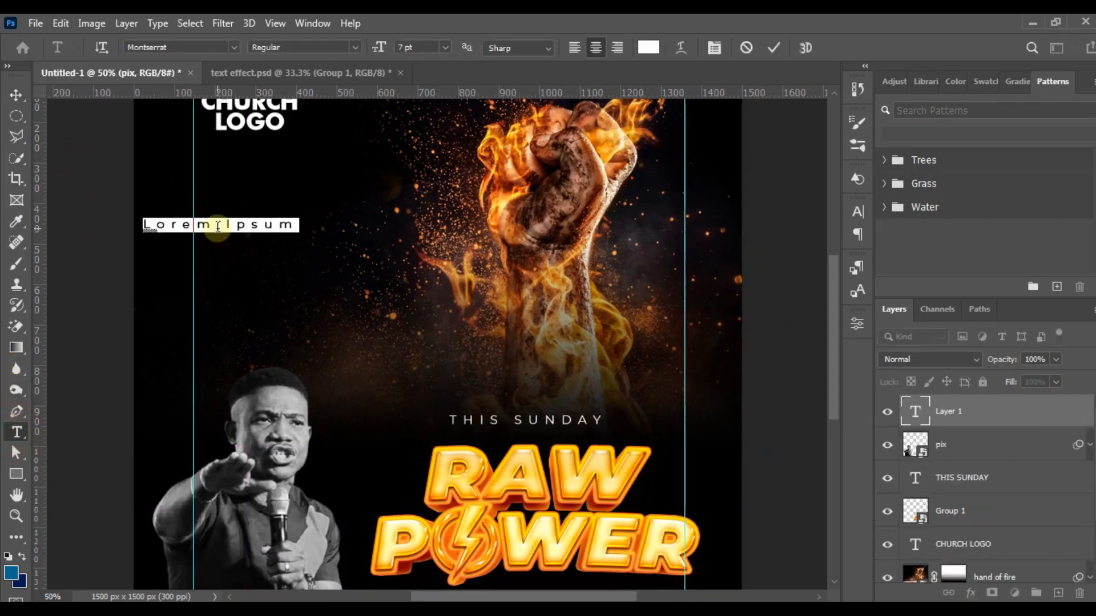
pyautogui.press('BackSpace')
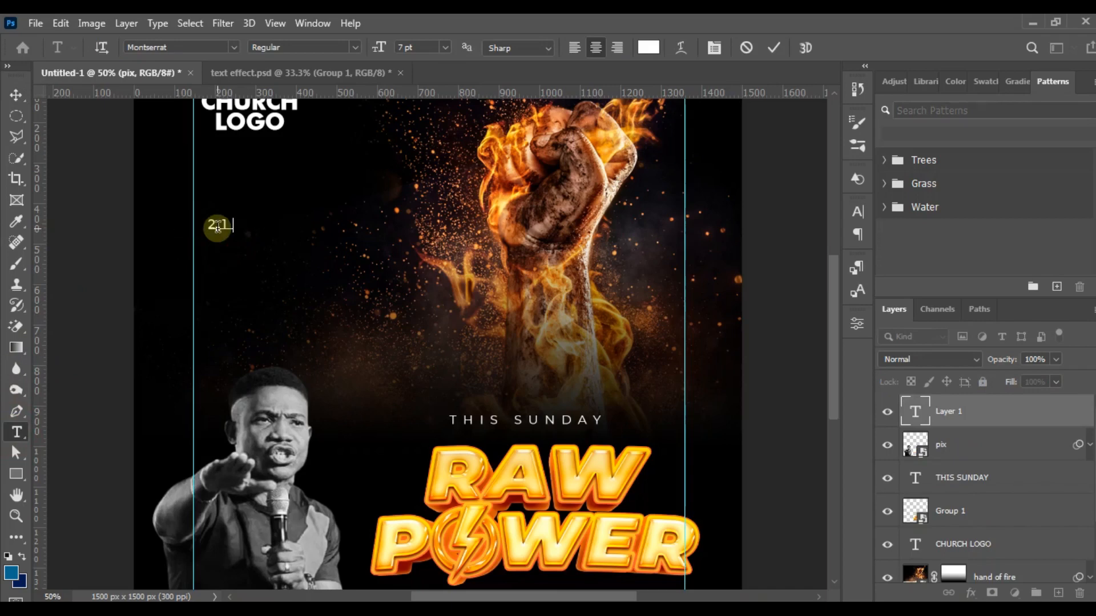
pyautogui.write('21ST MAR')
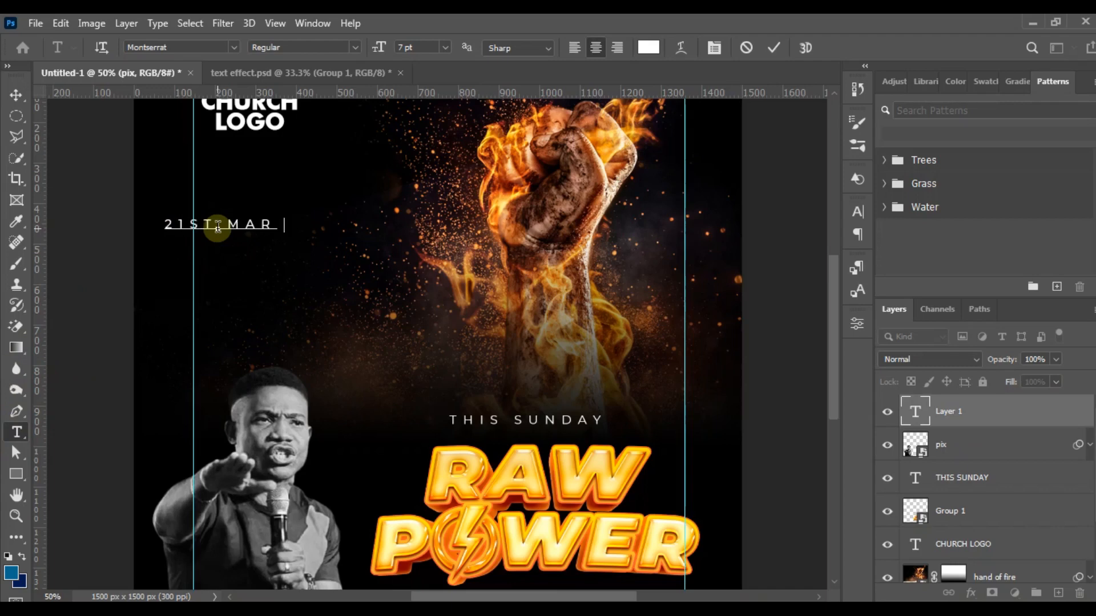
pyautogui.write('CH 2021')
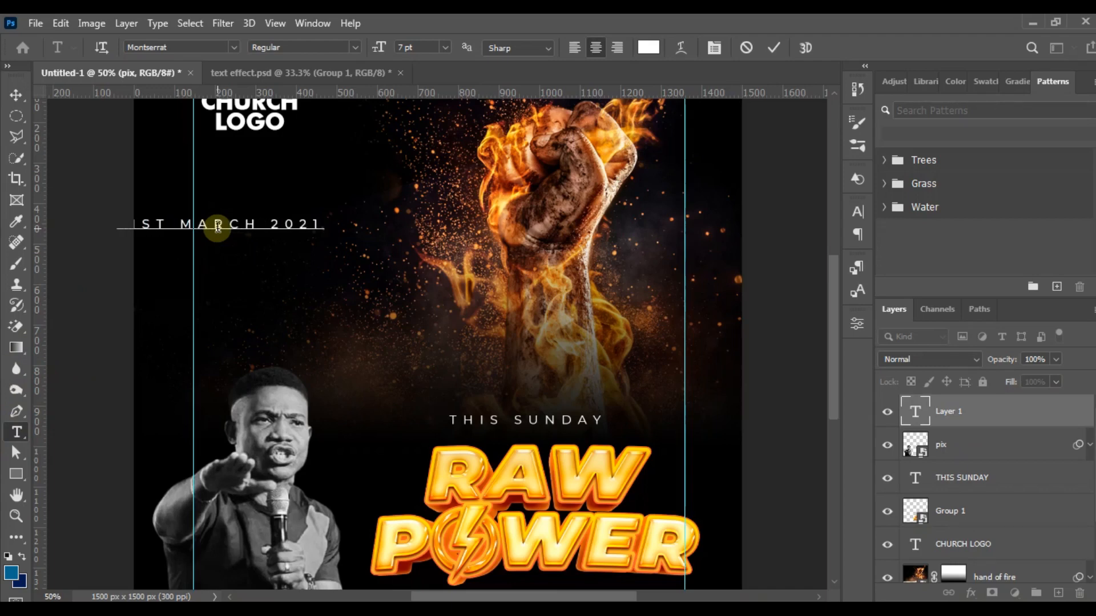
pyautogui.hotkey('ctrl', 'a')
pyautogui.click(310, 224)
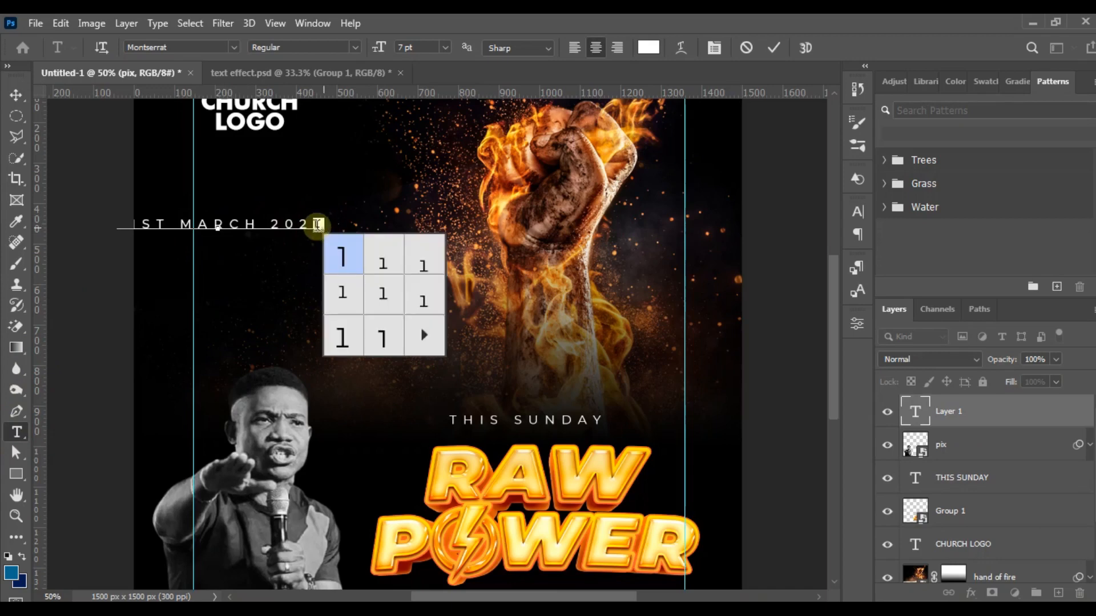
pyautogui.press('BackSpace')
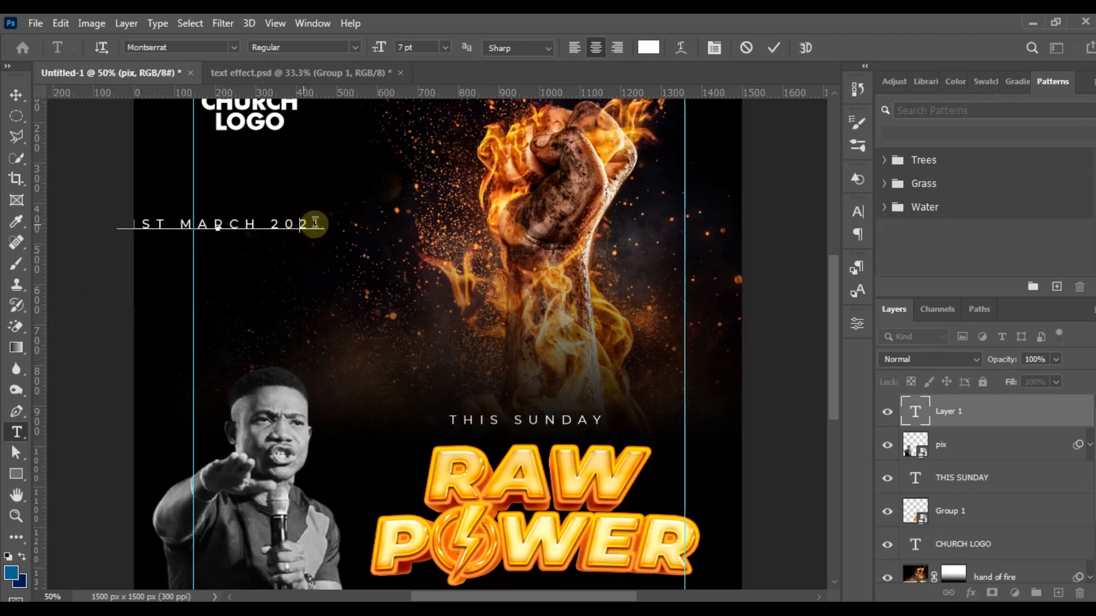
pyautogui.write('2')
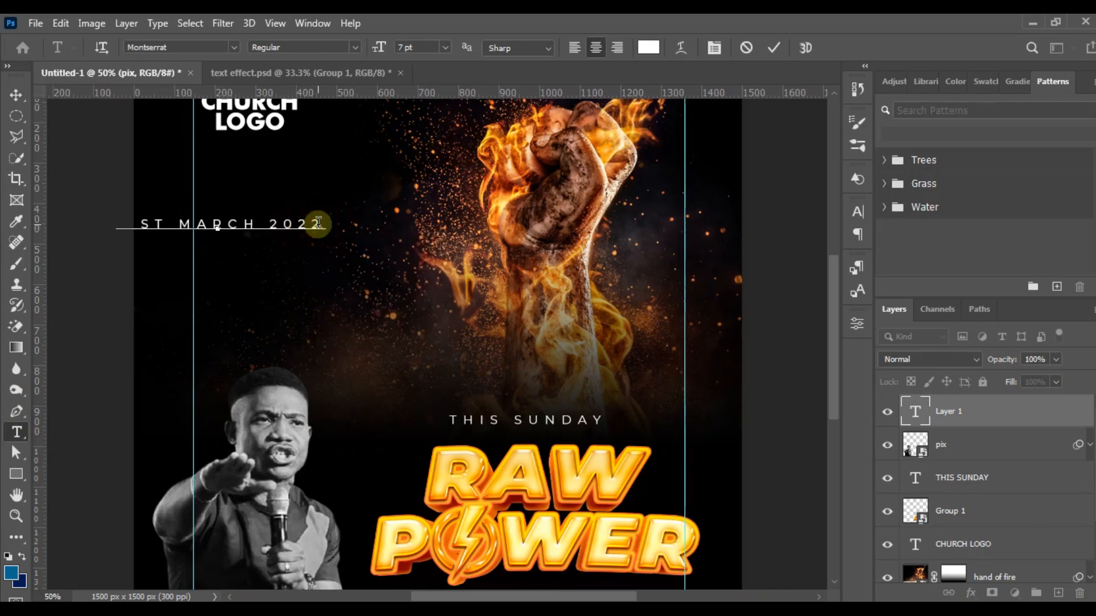
# Format the whole date text with -25 tracking, the ExtraBold style and a 13 pt font size
pyautogui.hotkey('ctrl', 'a')
pyautogui.click(853, 212)
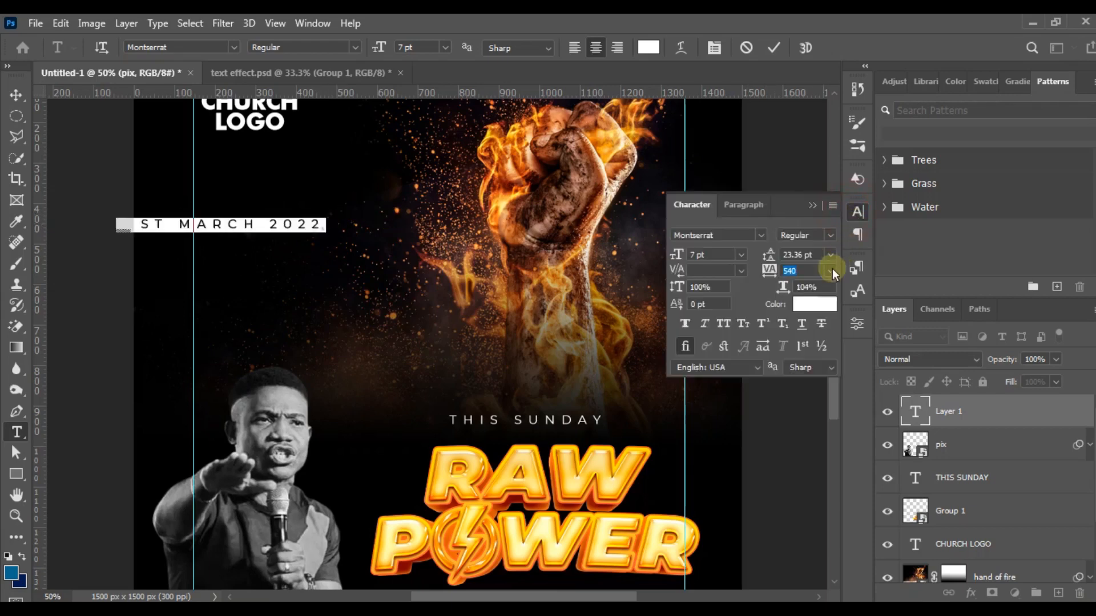
pyautogui.click(830, 270)
pyautogui.click(824, 323)
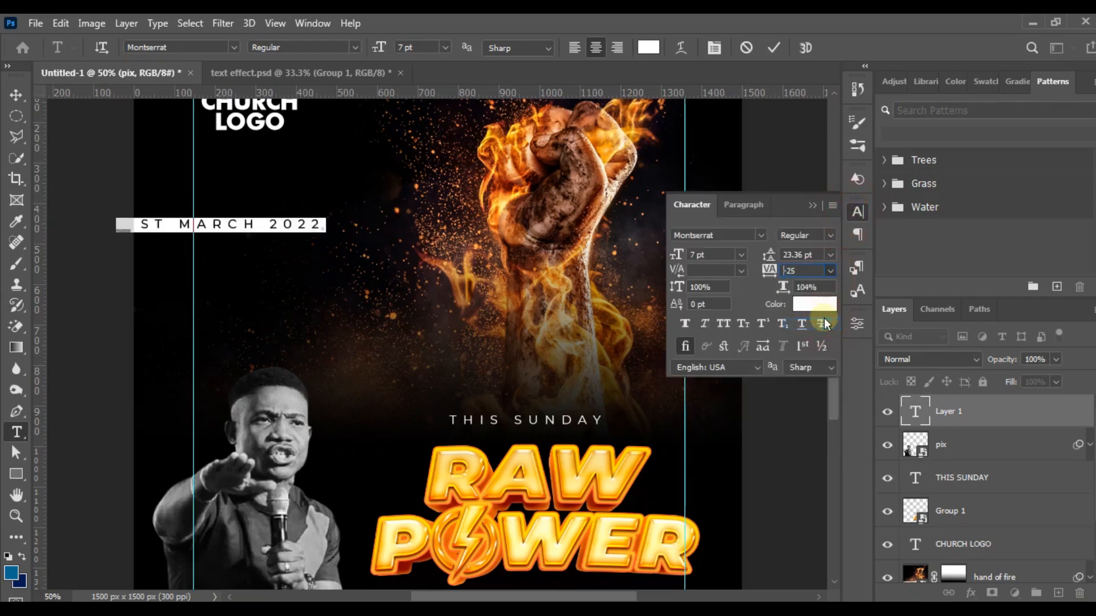
pyautogui.click(356, 48)
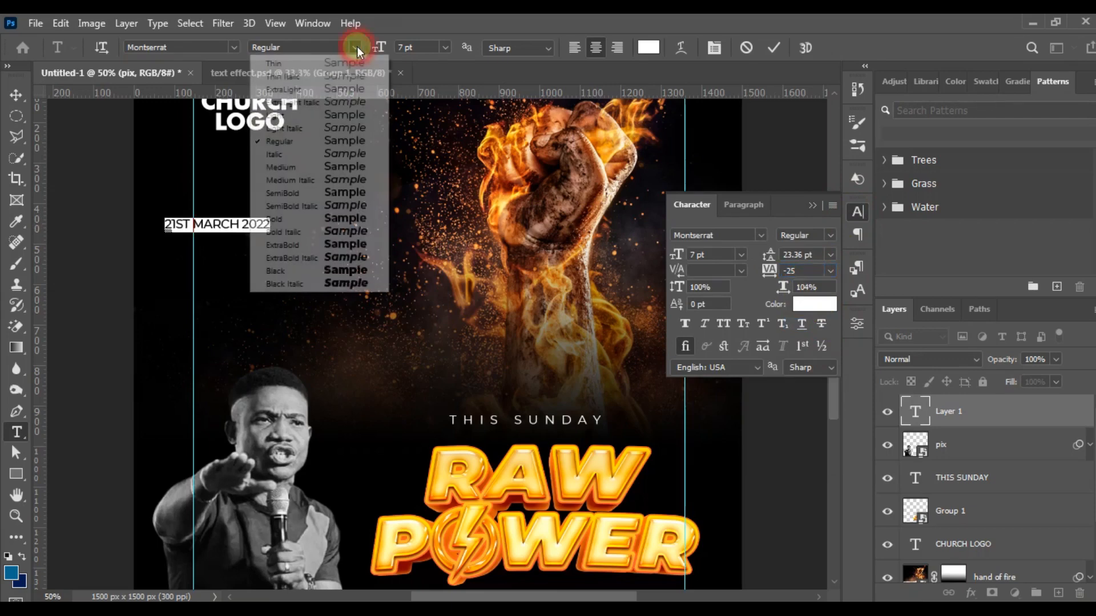
pyautogui.click(352, 246)
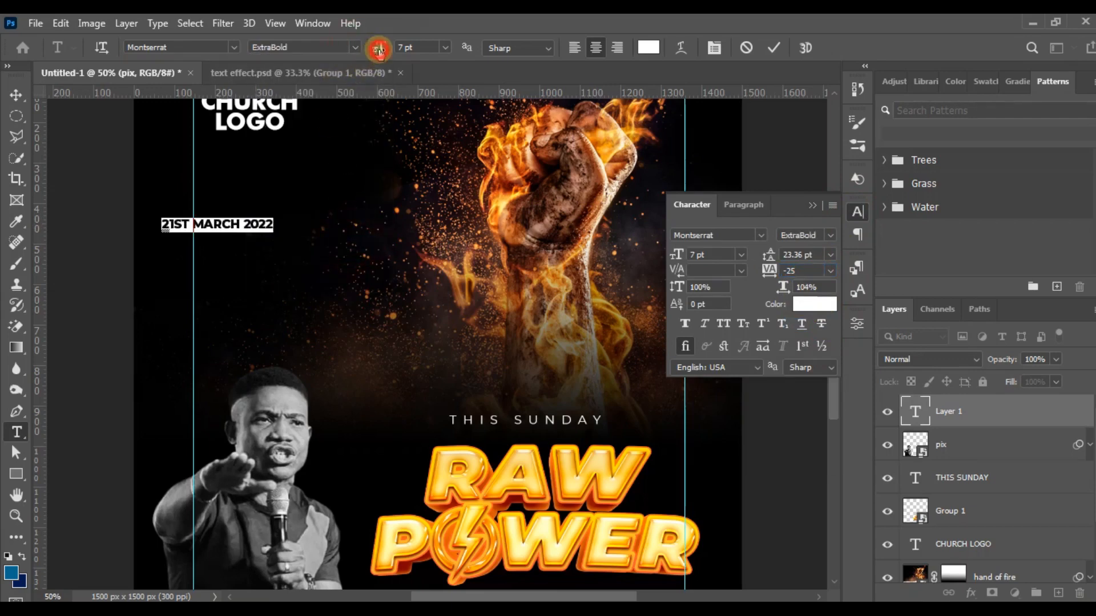
pyautogui.moveTo(378, 50); pyautogui.dragTo(394, 49)
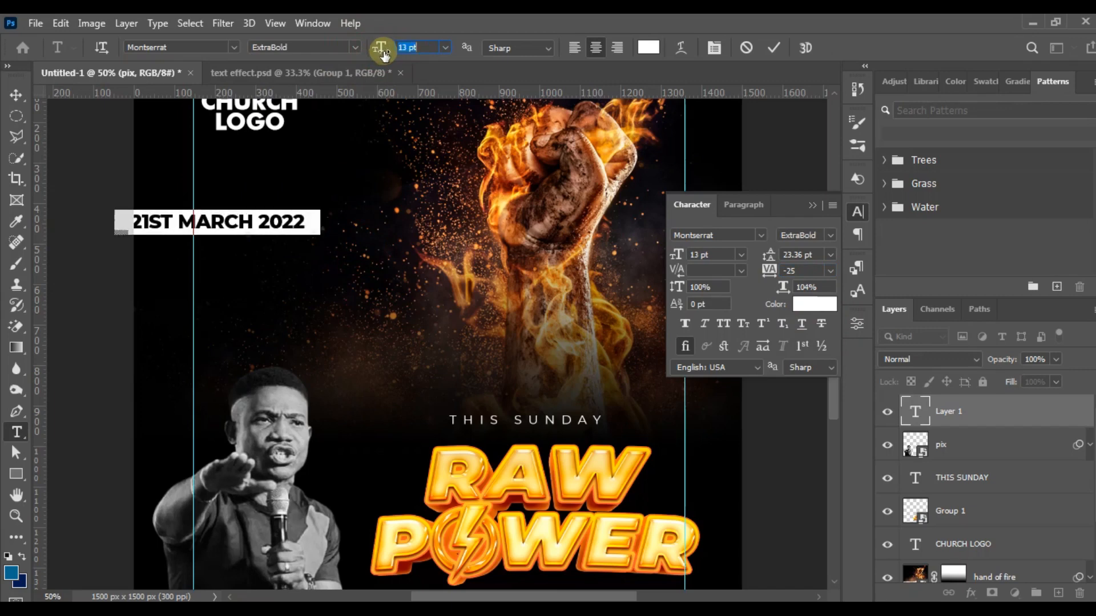
# Move the date text so that its left edge aligns with the left vertical guide
pyautogui.click(15, 95)
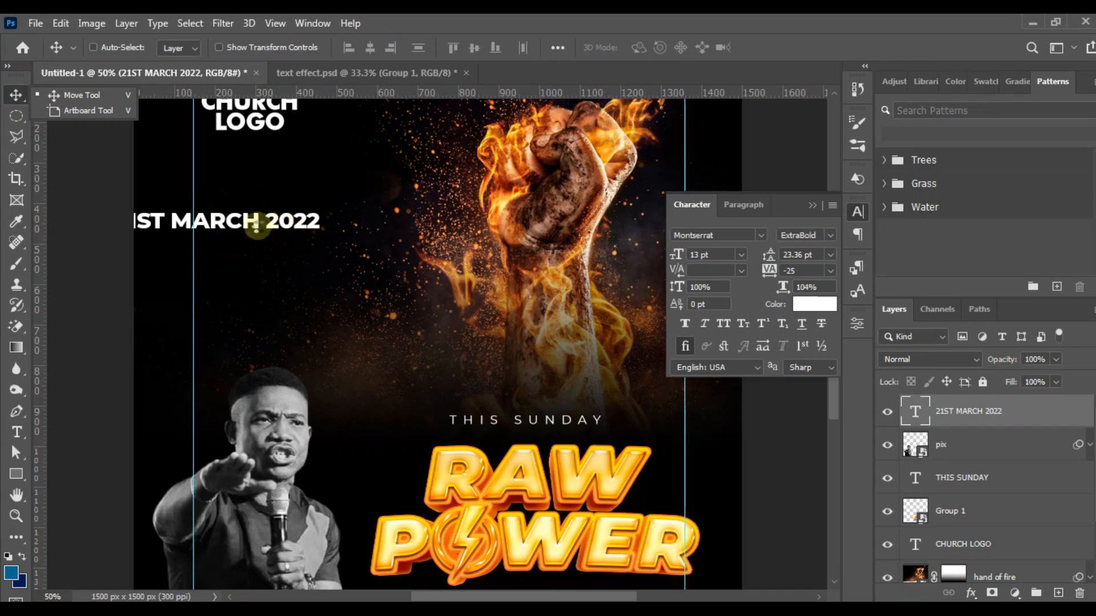
pyautogui.click(257, 227)
pyautogui.moveTo(261, 220); pyautogui.dragTo(332, 230)
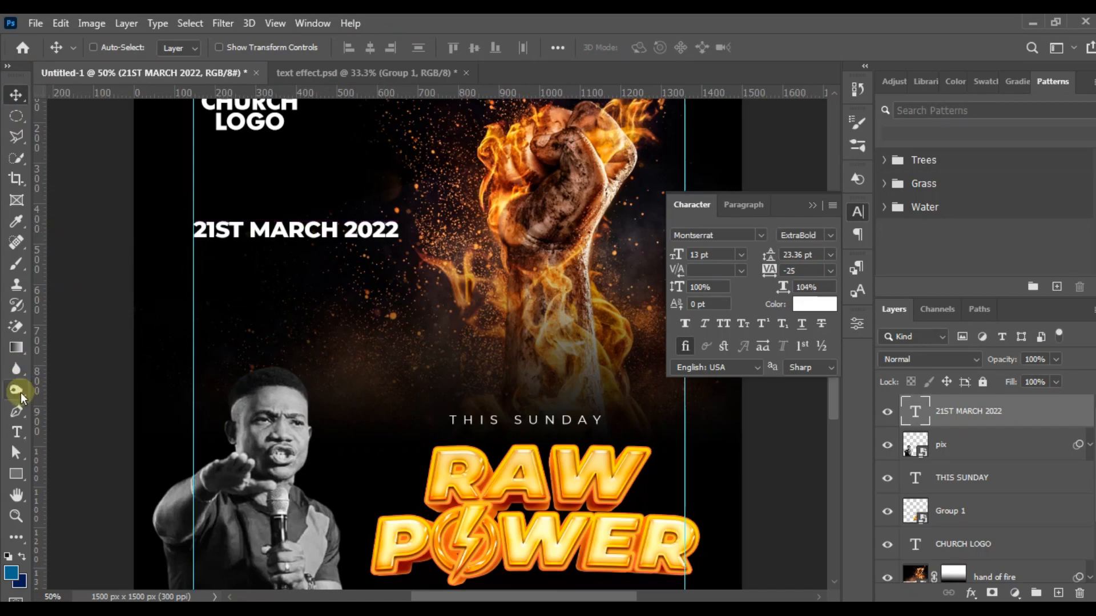
# Insert a comma after MARCH in the date text and set the year 2022 in the Light style
pyautogui.click(20, 434)
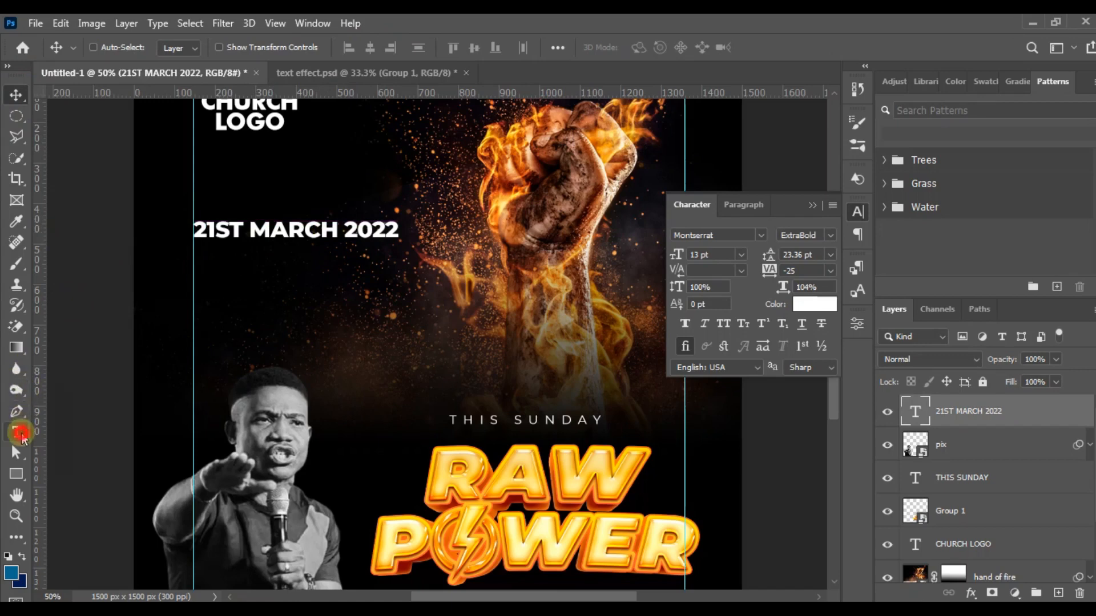
pyautogui.click(340, 231)
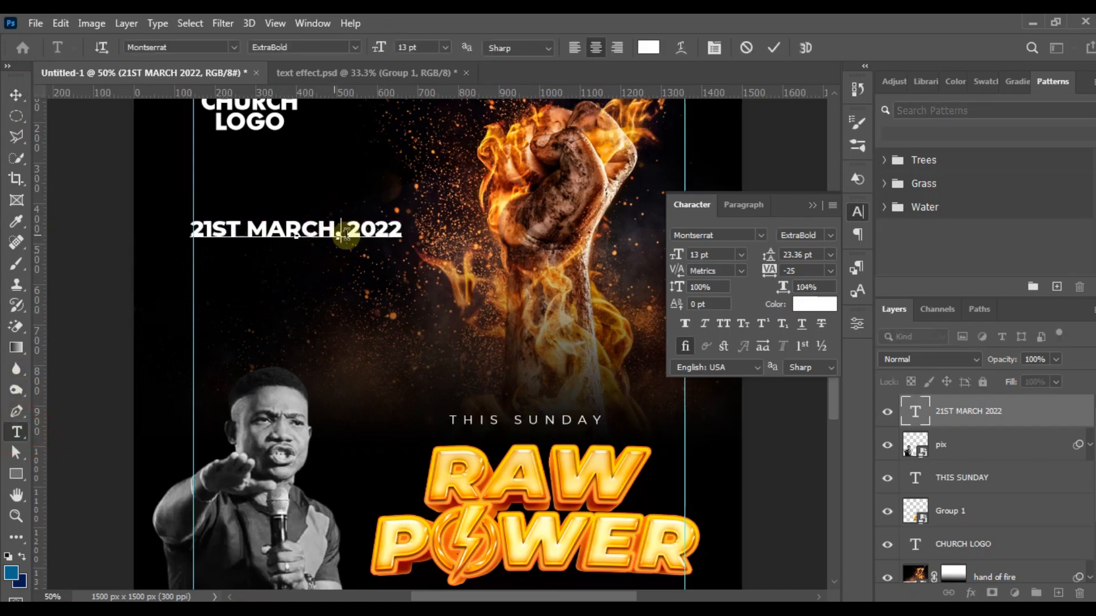
pyautogui.write(',')
pyautogui.moveTo(346, 231); pyautogui.dragTo(402, 231)
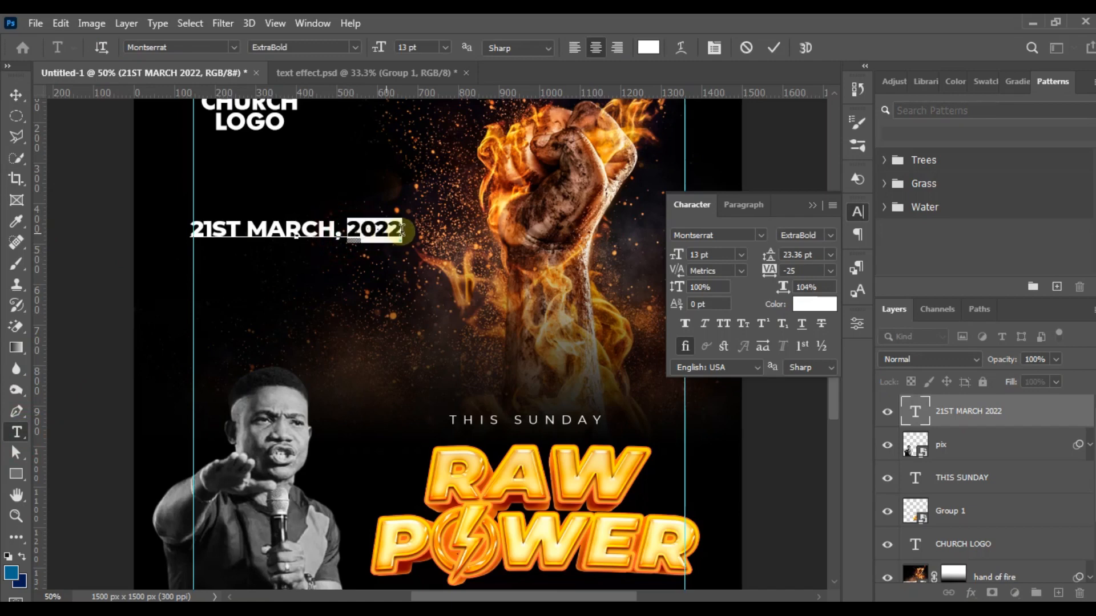
pyautogui.click(356, 49)
pyautogui.click(342, 115)
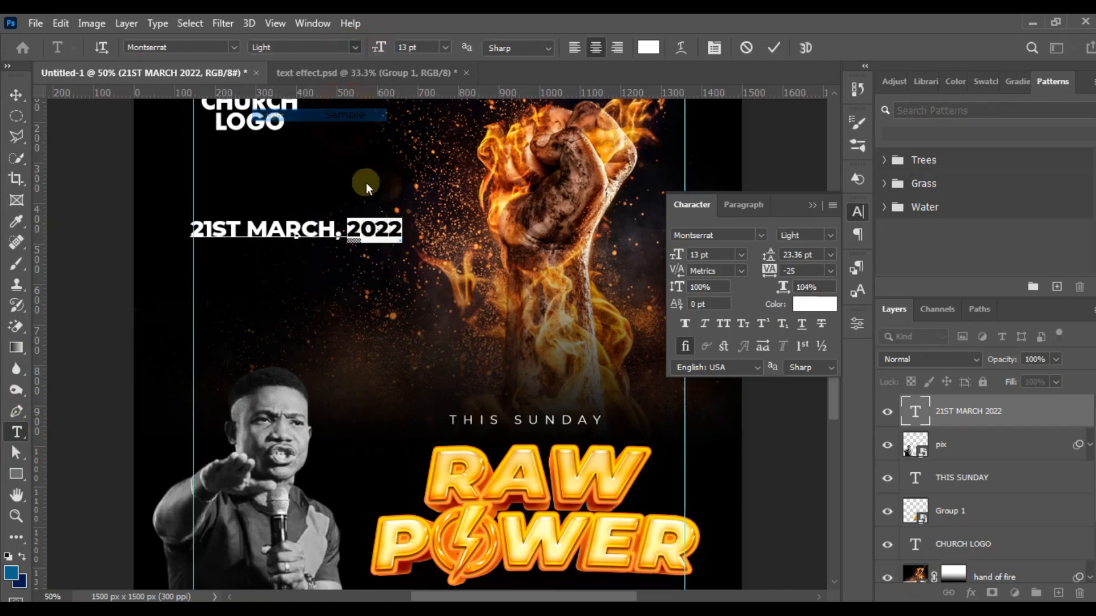
pyautogui.click(399, 227)
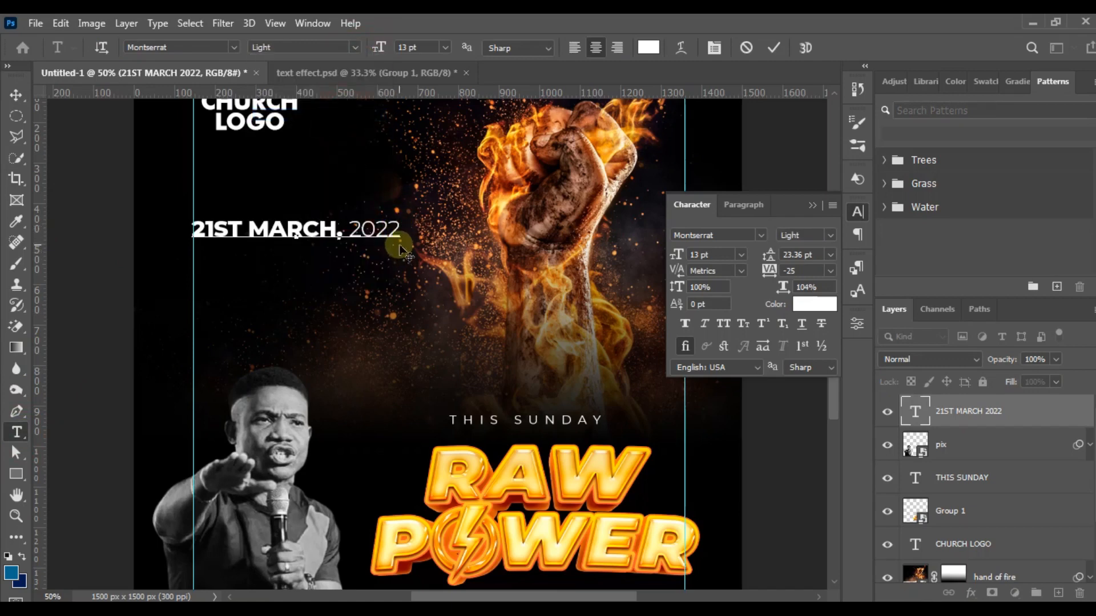
# Nudge the date text down and scale it to about 92.6%, keeping its left edge at the guide
pyautogui.click(16, 95)
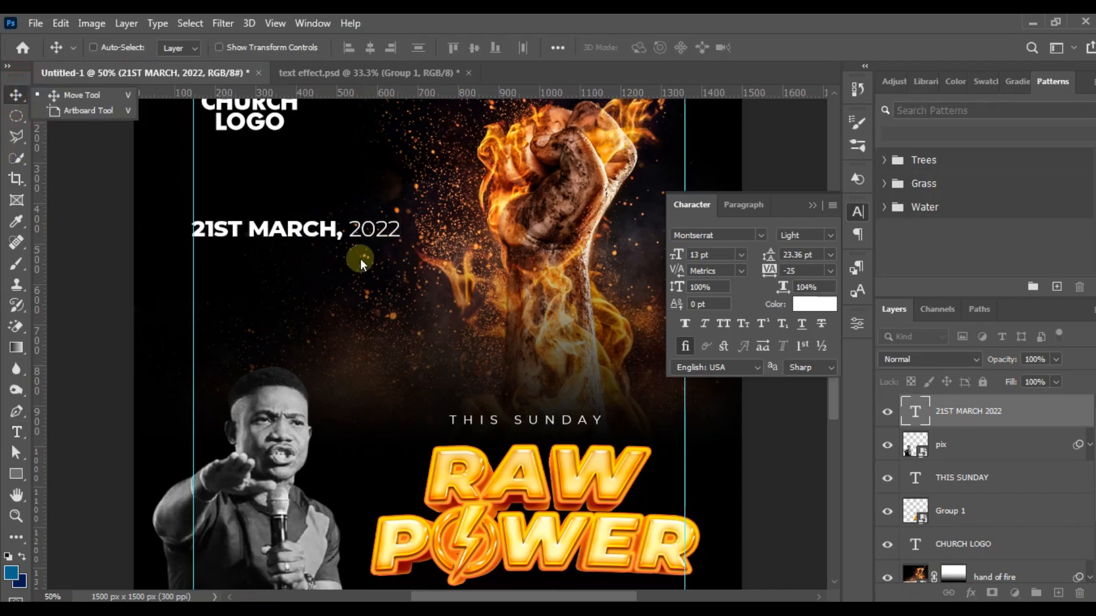
pyautogui.press('Down')
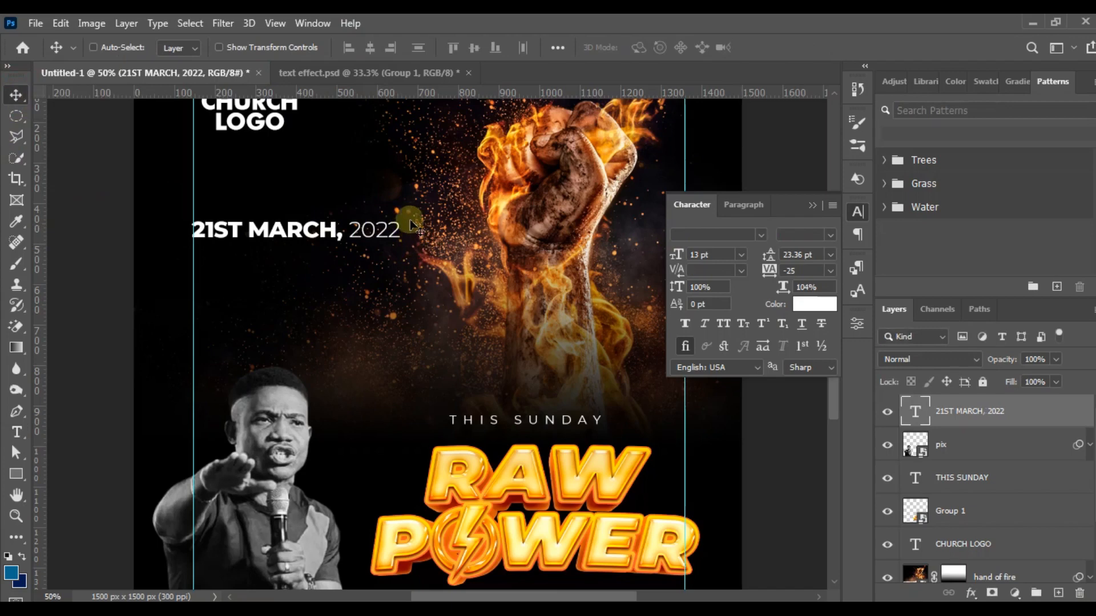
pyautogui.hotkey('ctrl', 't')
pyautogui.moveTo(397, 217); pyautogui.dragTo(384, 220)
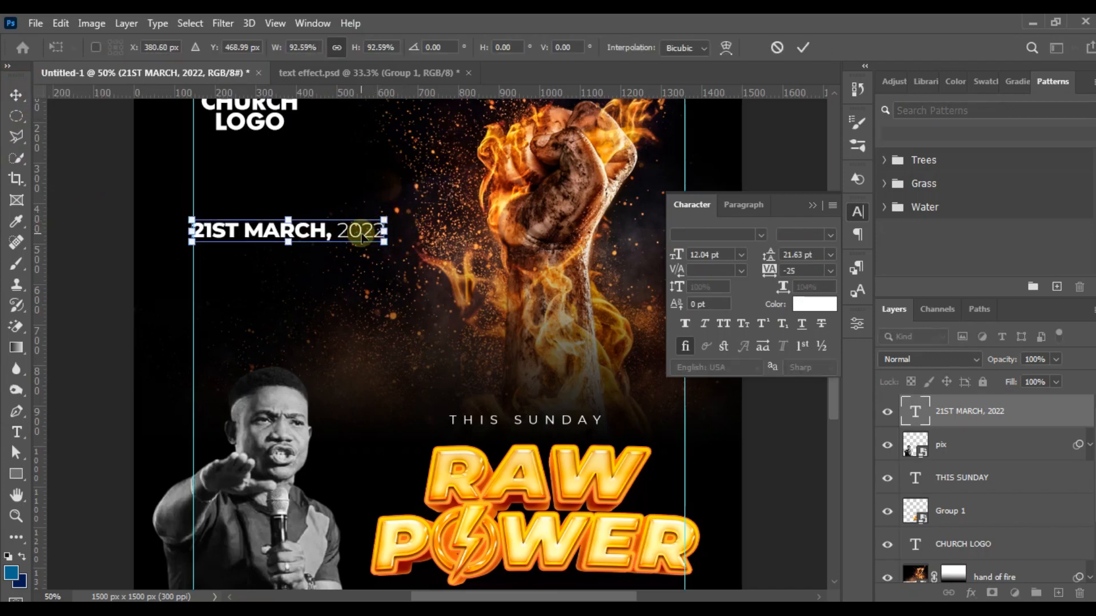
pyautogui.press('Return')
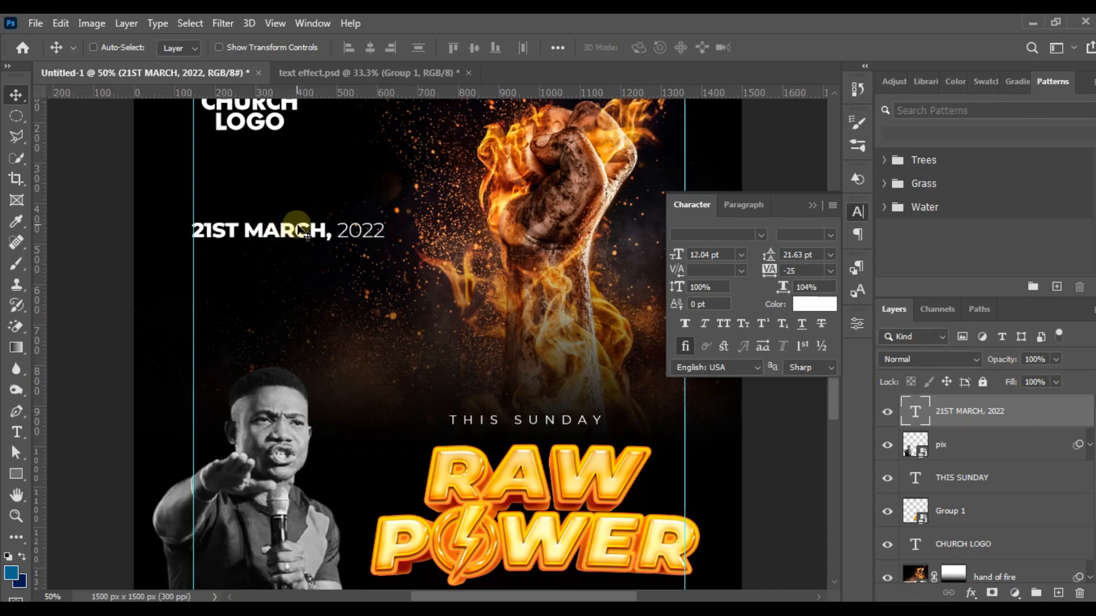
# Duplicate the date text below itself and replace the copy's wording with "1ST 7AM | 2ND 8AM | 3RD 9AM | 4TH 10AM"
pyautogui.moveTo(299, 233); pyautogui.dragTo(299, 270)
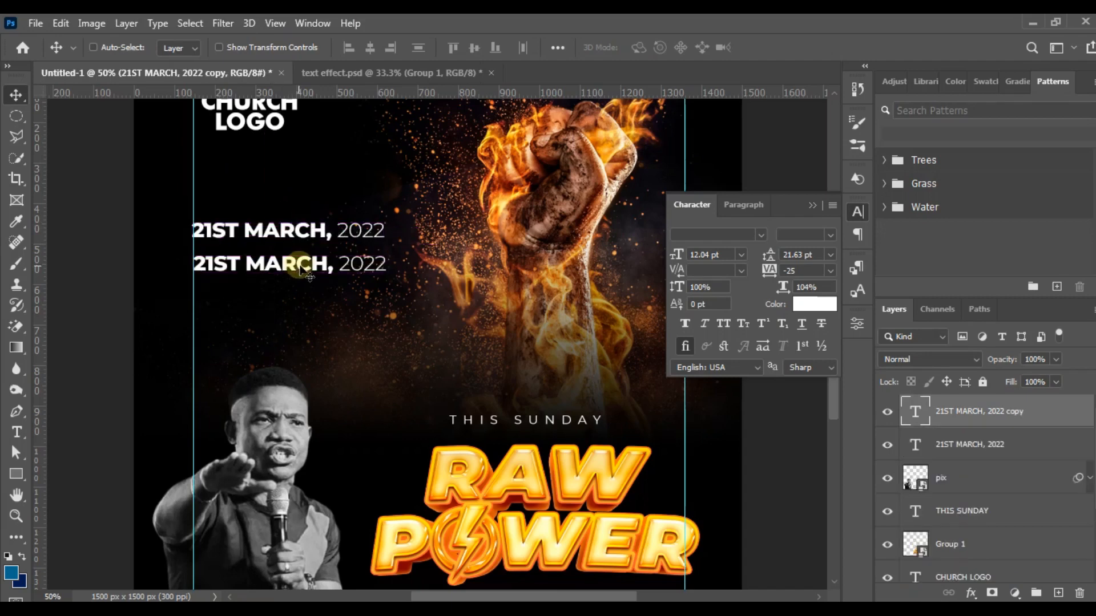
pyautogui.click(17, 434)
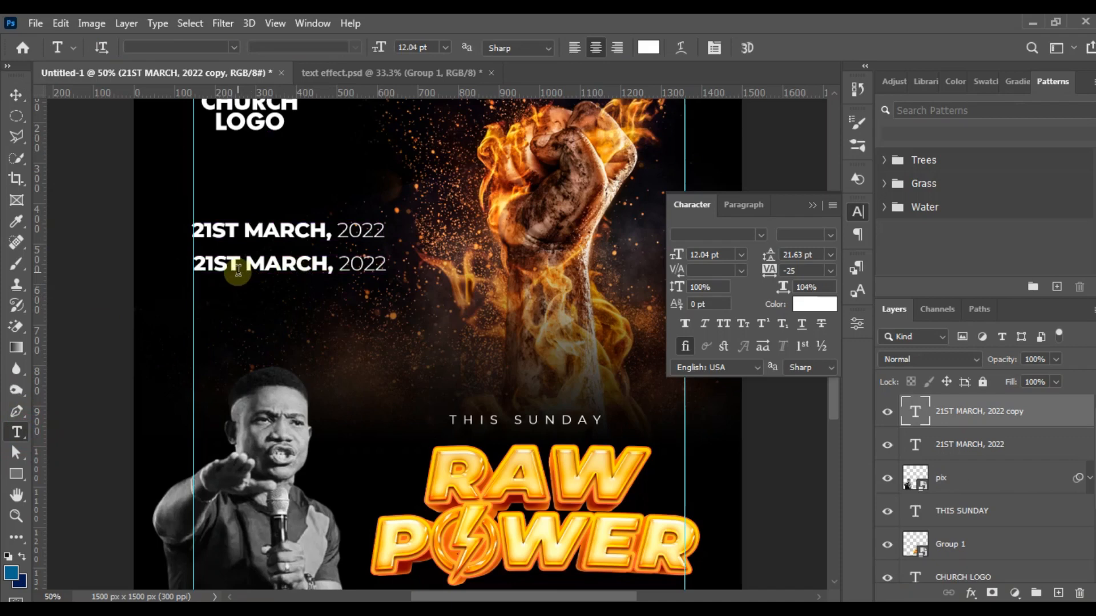
pyautogui.click(238, 268)
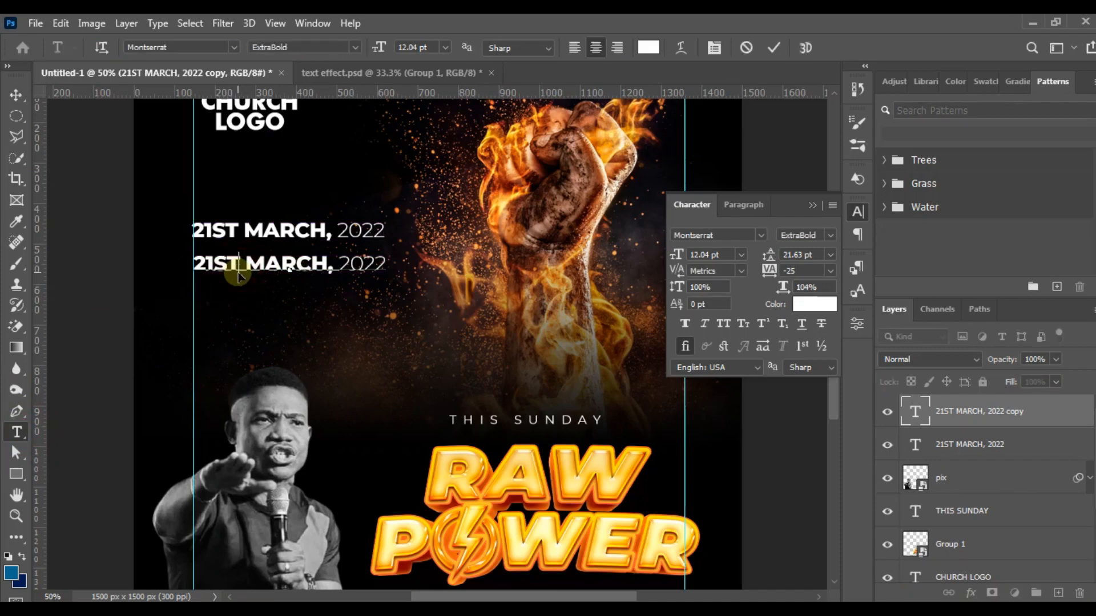
pyautogui.hotkey('ctrl', 'a')
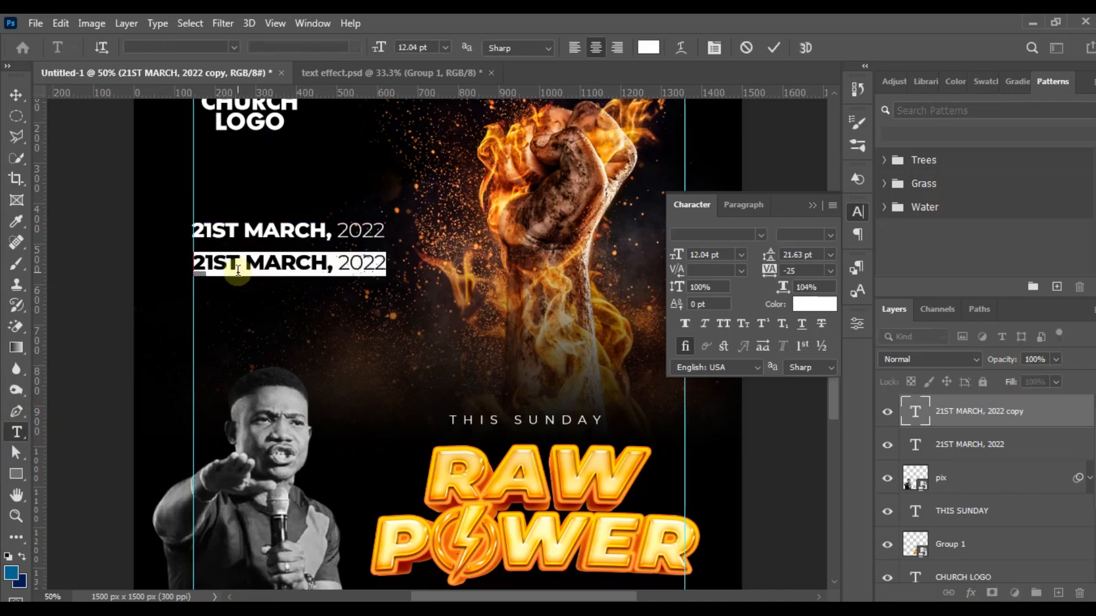
pyautogui.write('1ST')
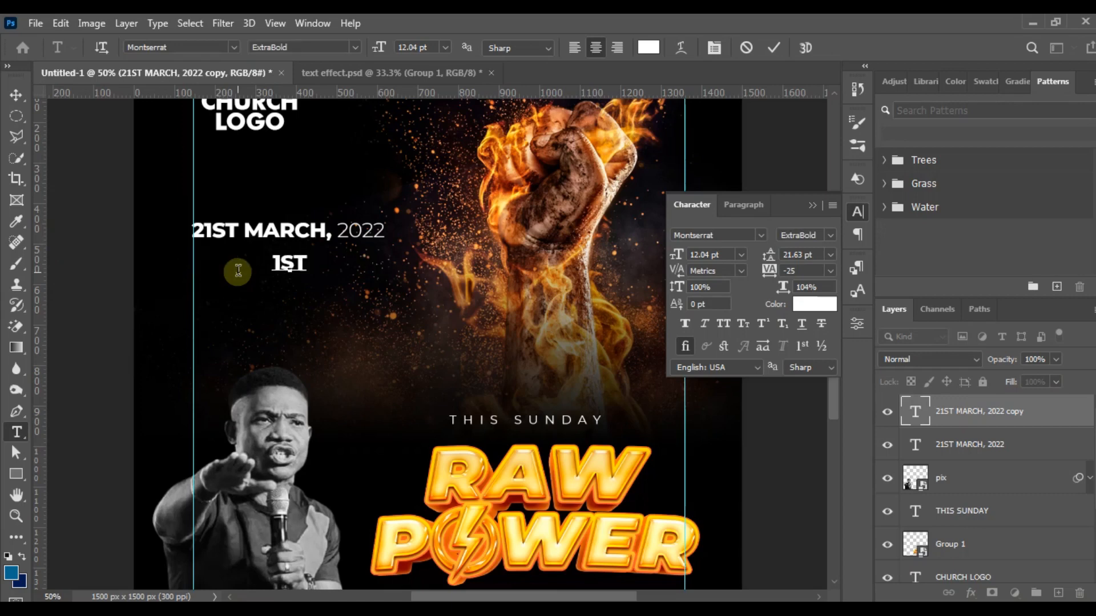
pyautogui.write(' 7AM')
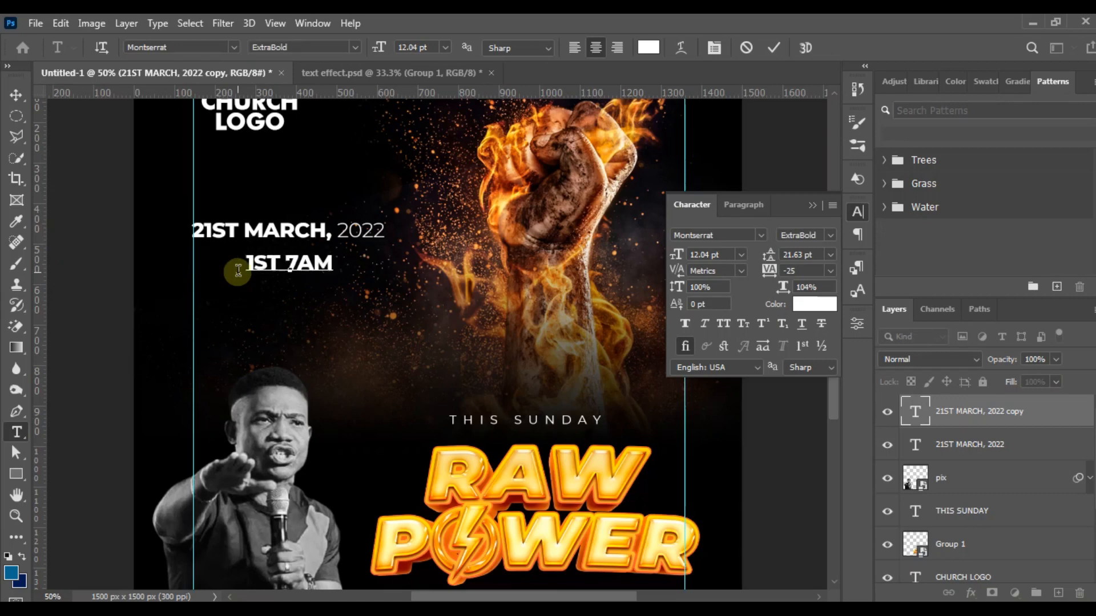
pyautogui.write(' |')
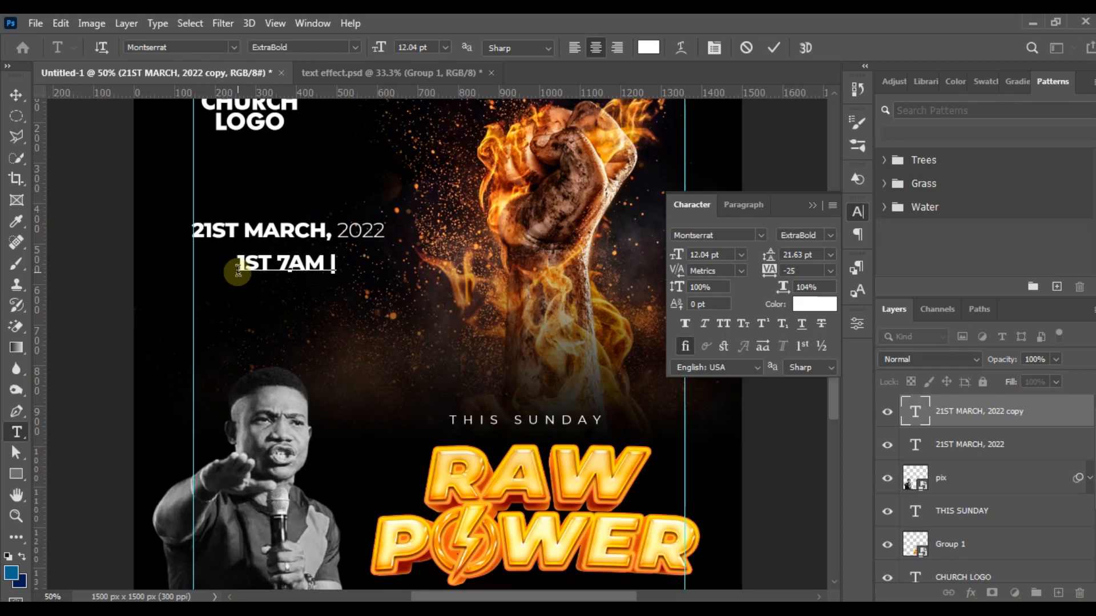
pyautogui.write(' 2ND 8A')
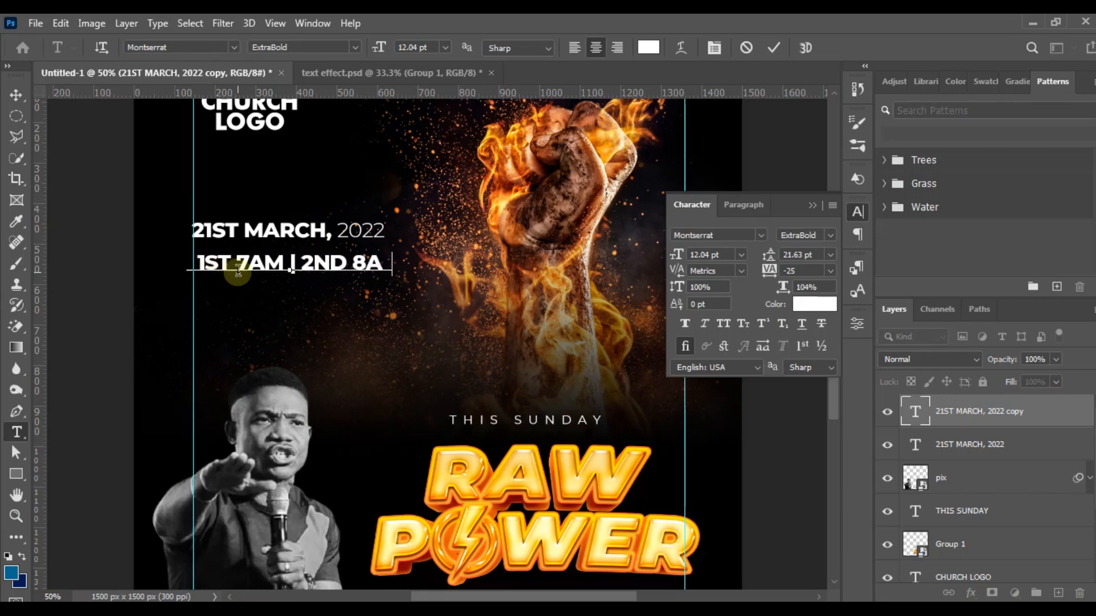
pyautogui.write('M | 3')
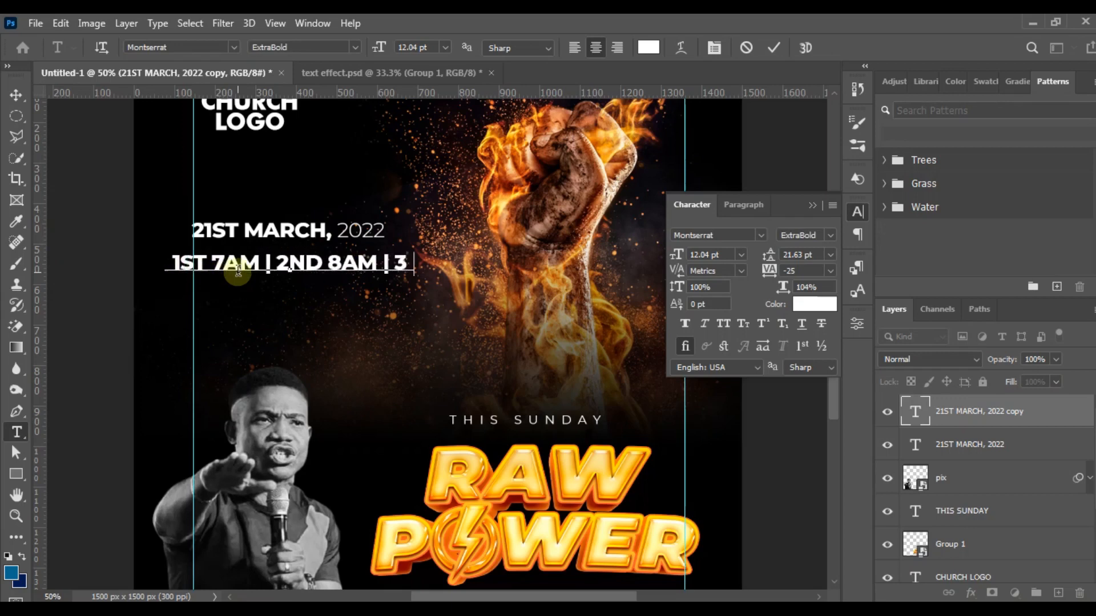
pyautogui.write('RD 9AM | ')
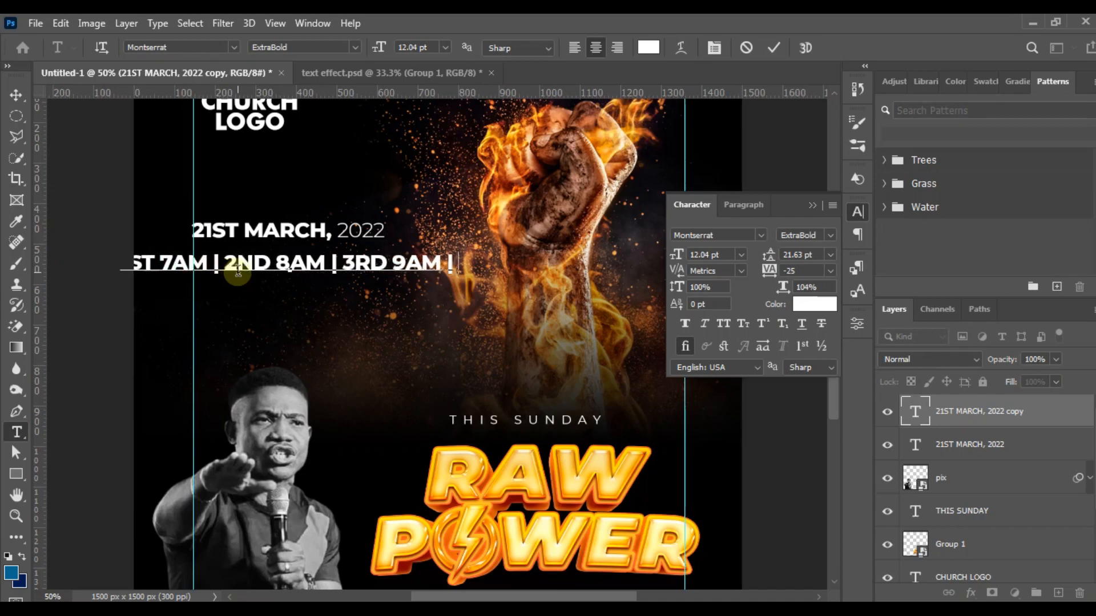
pyautogui.write('4TH')
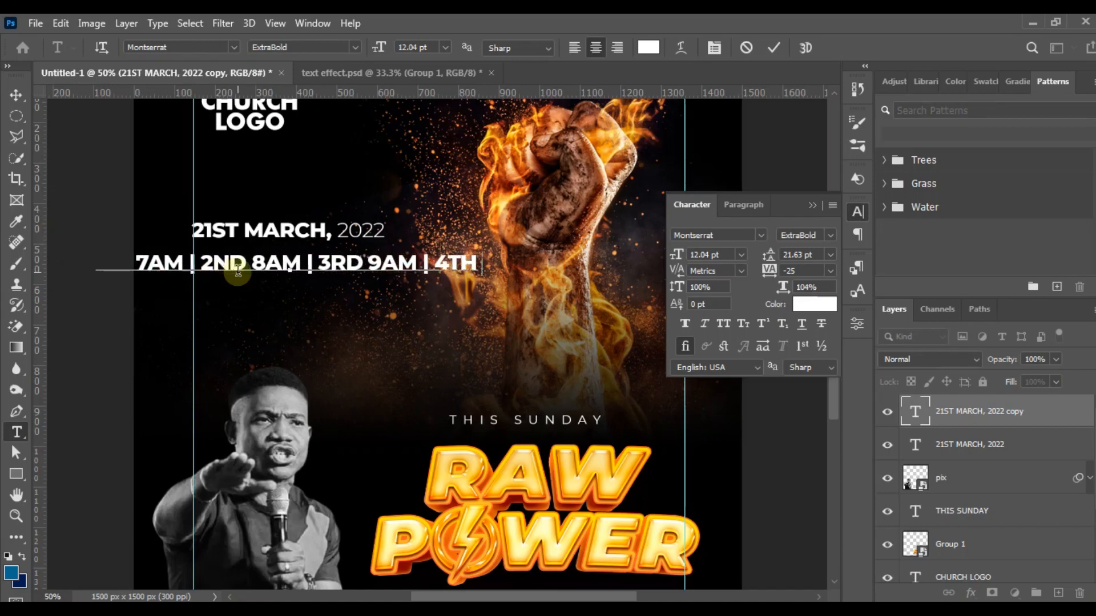
pyautogui.write(' 10AM')
# Left-align the service times text and colour it golden yellow sampled from the RAW POWER title
pyautogui.hotkey('ctrl', 'a')
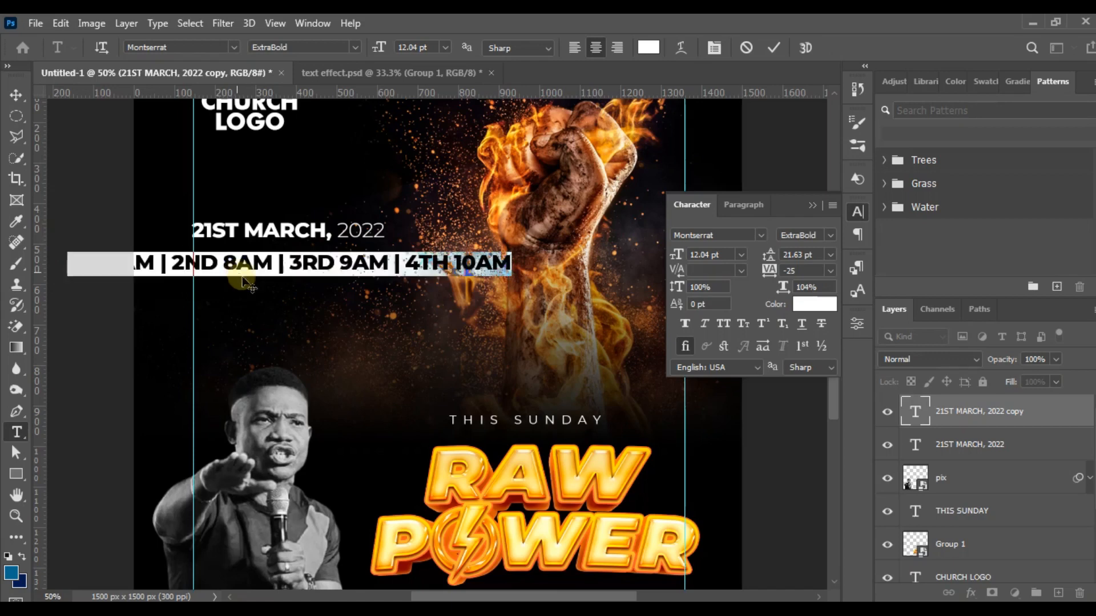
pyautogui.click(574, 48)
pyautogui.click(649, 47)
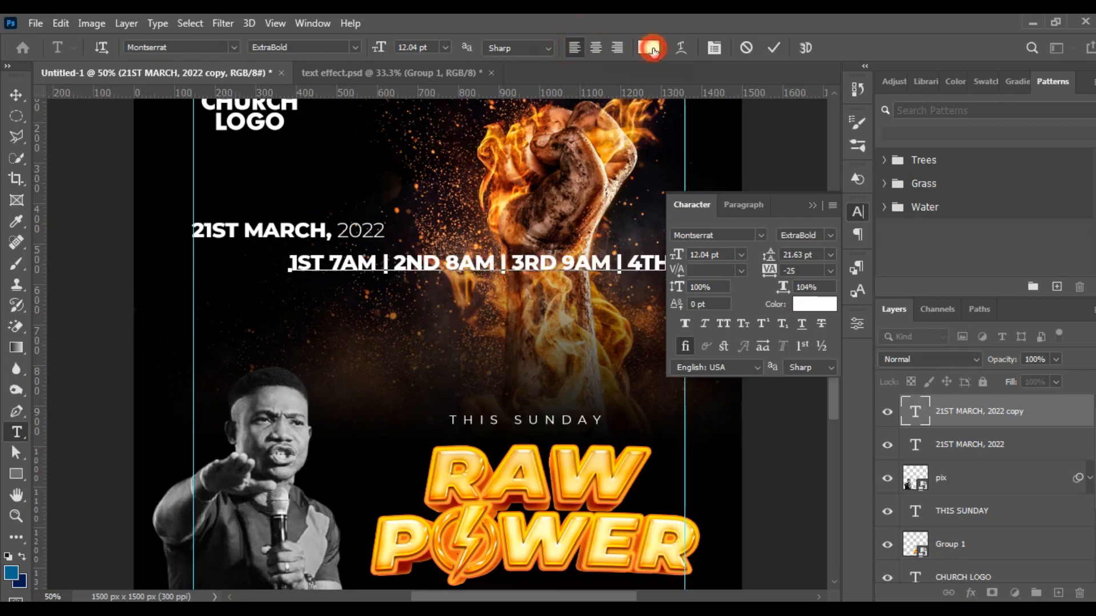
pyautogui.click(515, 448)
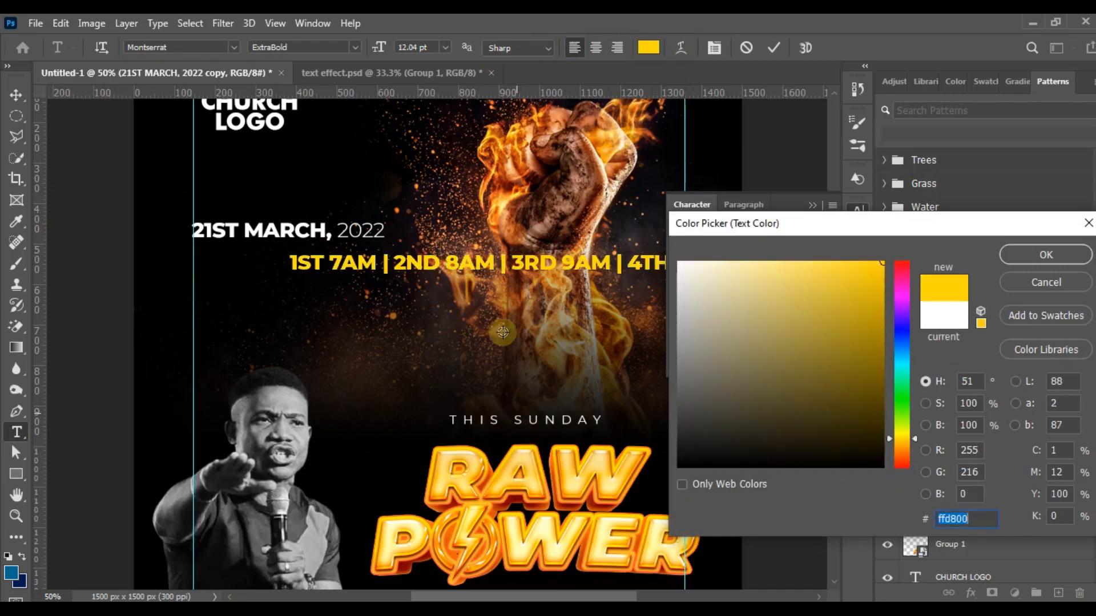
pyautogui.click(609, 153)
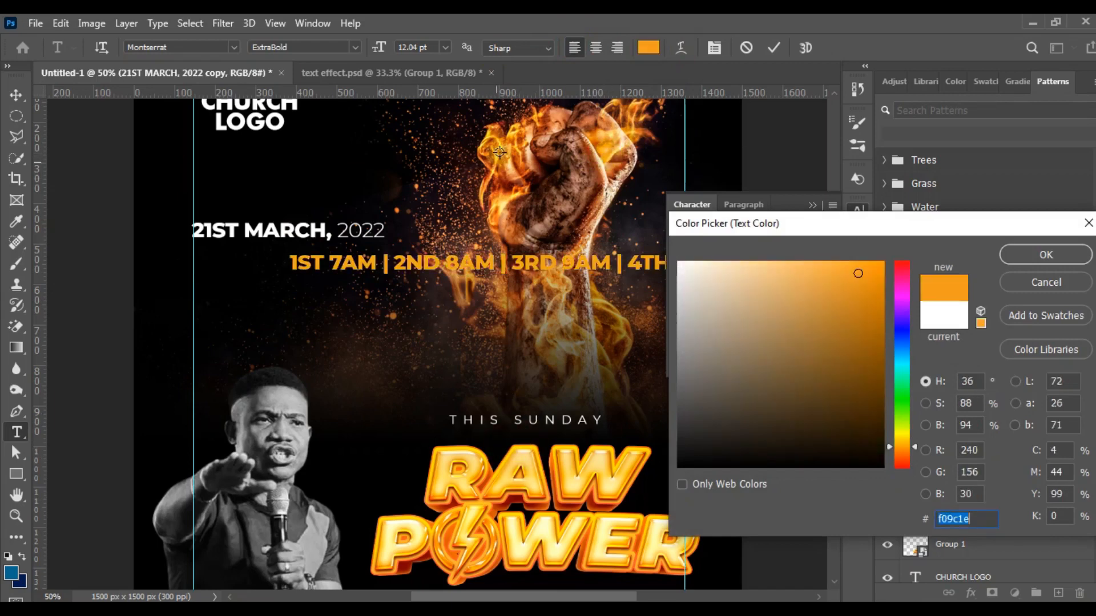
pyautogui.click(512, 137)
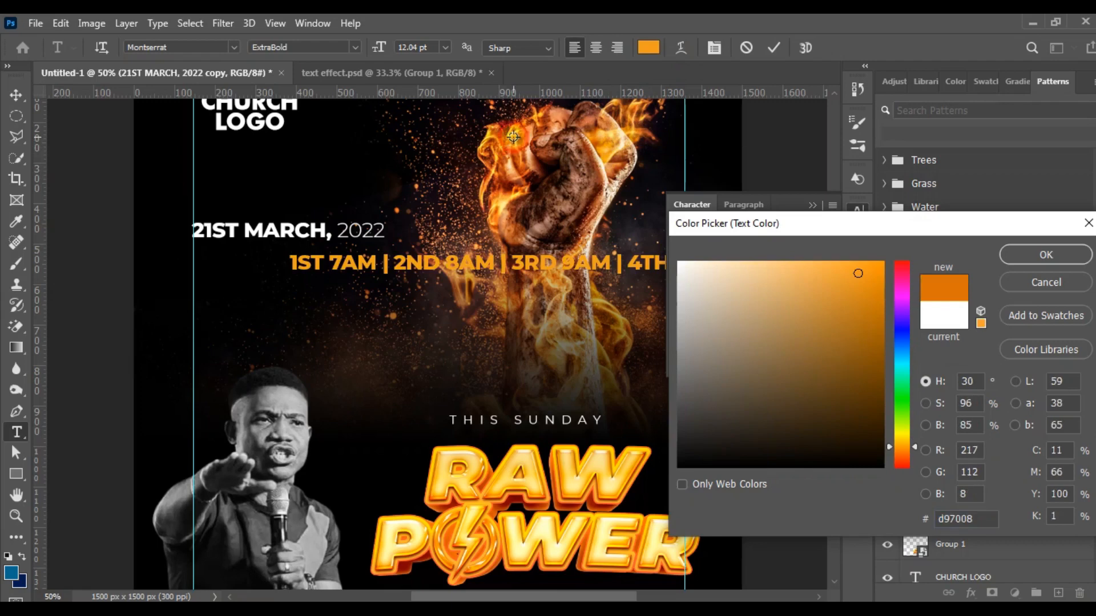
pyautogui.click(540, 468)
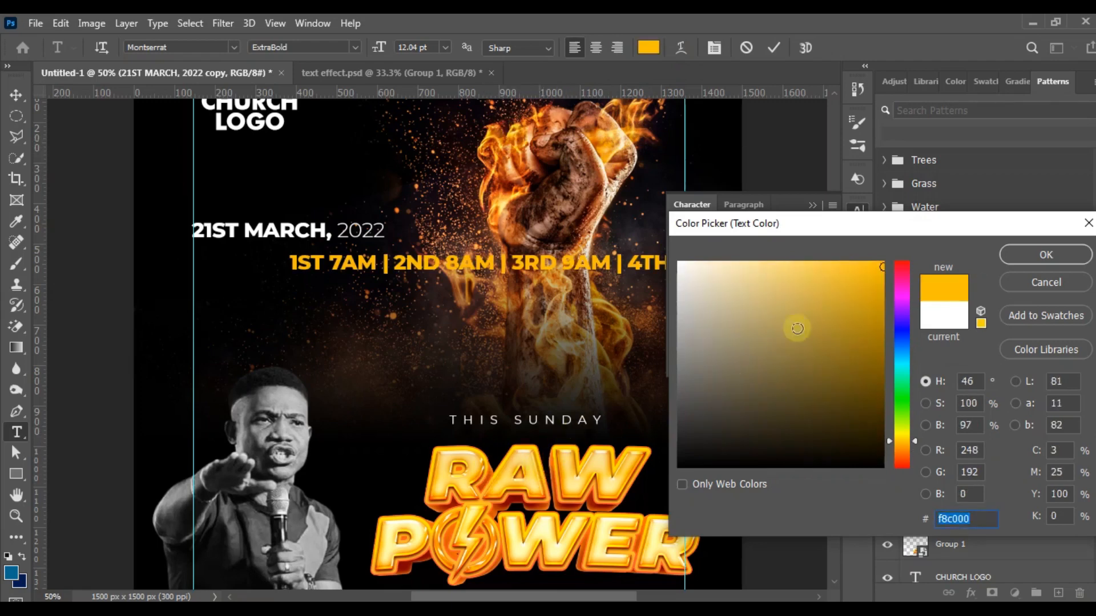
pyautogui.click(1007, 257)
# Move the service times text to start at the left vertical guide and format it at 8 pt with -50 tracking
pyautogui.moveTo(585, 308); pyautogui.dragTo(494, 342)
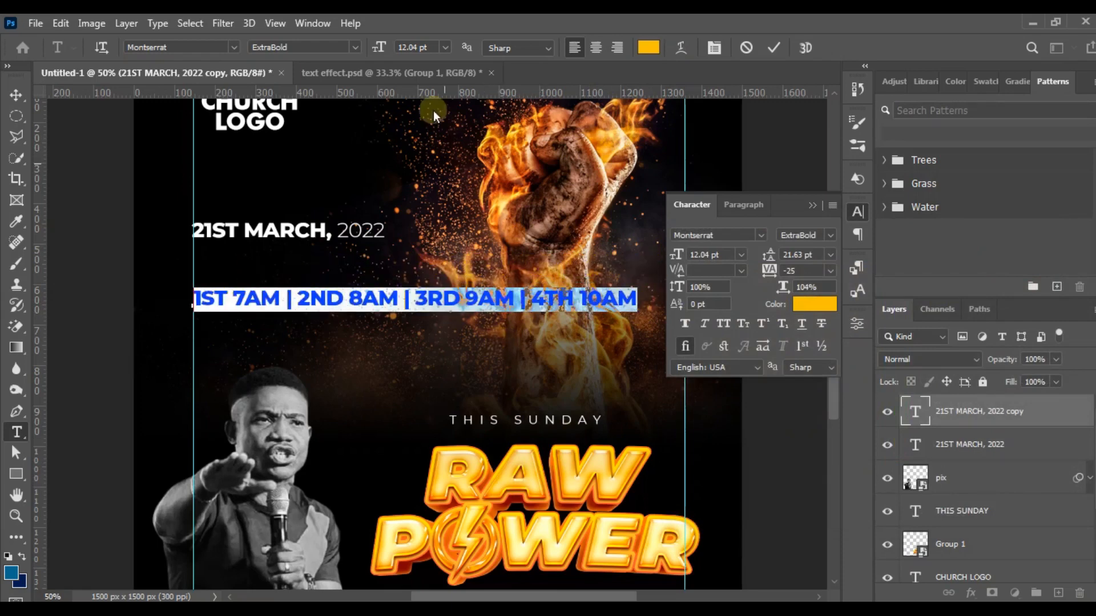
pyautogui.click(423, 48)
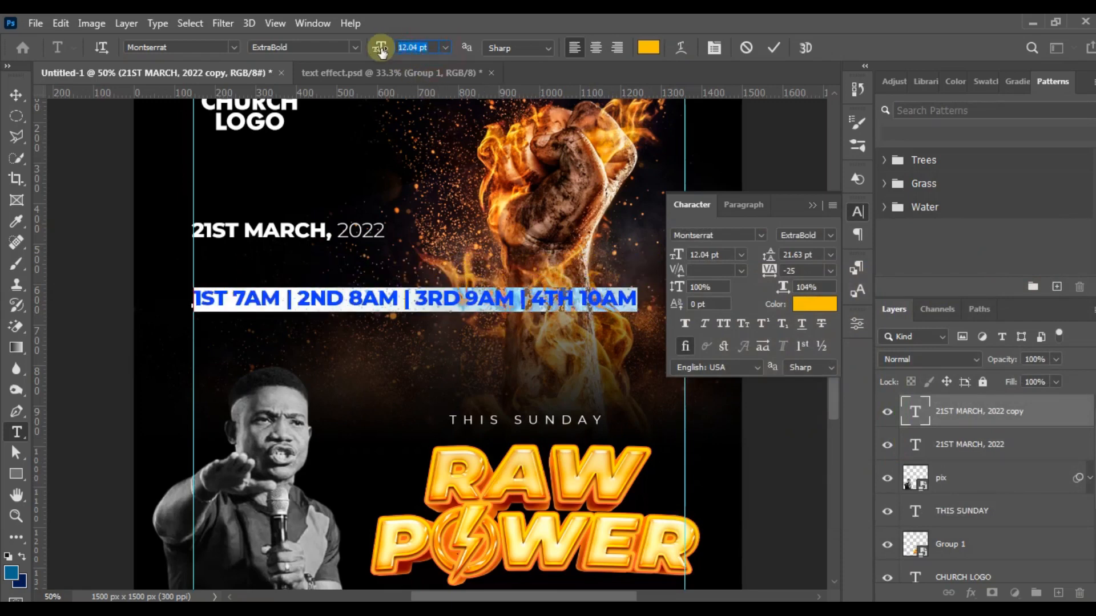
pyautogui.moveTo(381, 50); pyautogui.dragTo(379, 46)
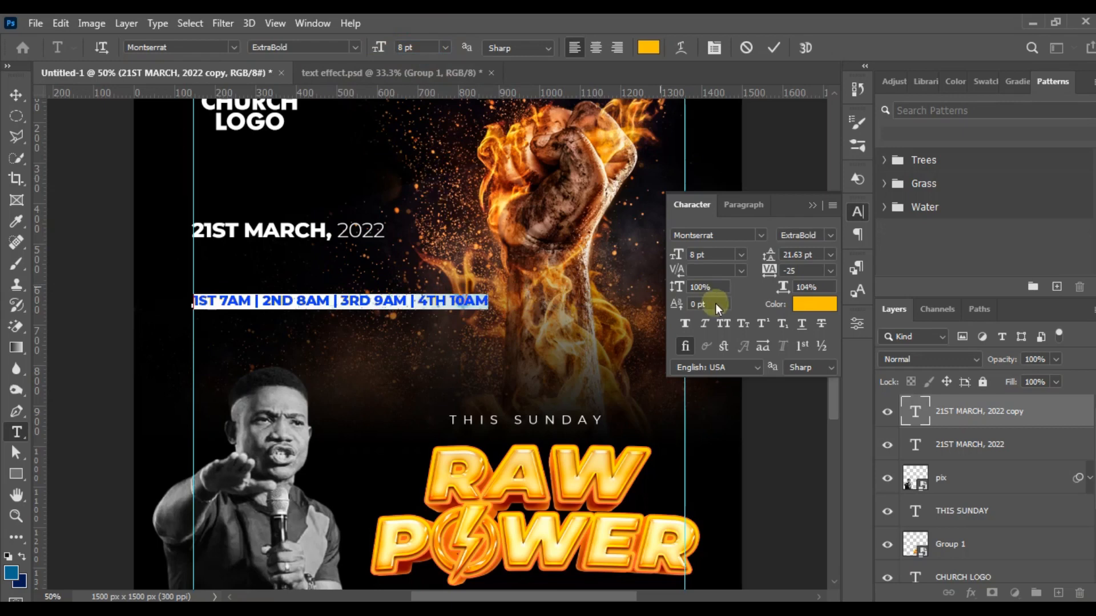
pyautogui.click(830, 271)
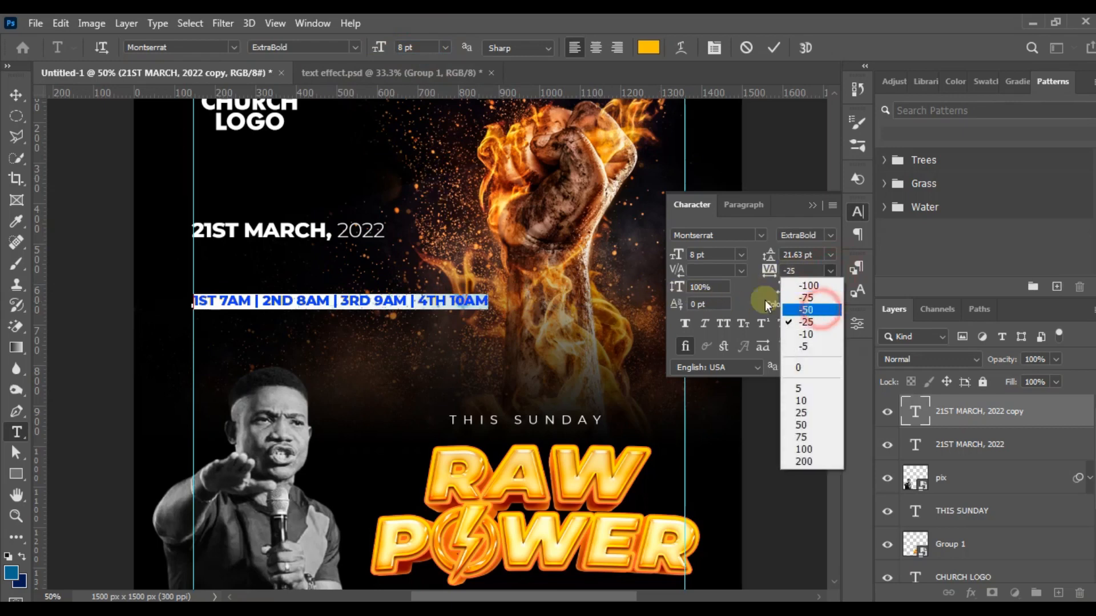
pyautogui.click(806, 309)
pyautogui.click(442, 306)
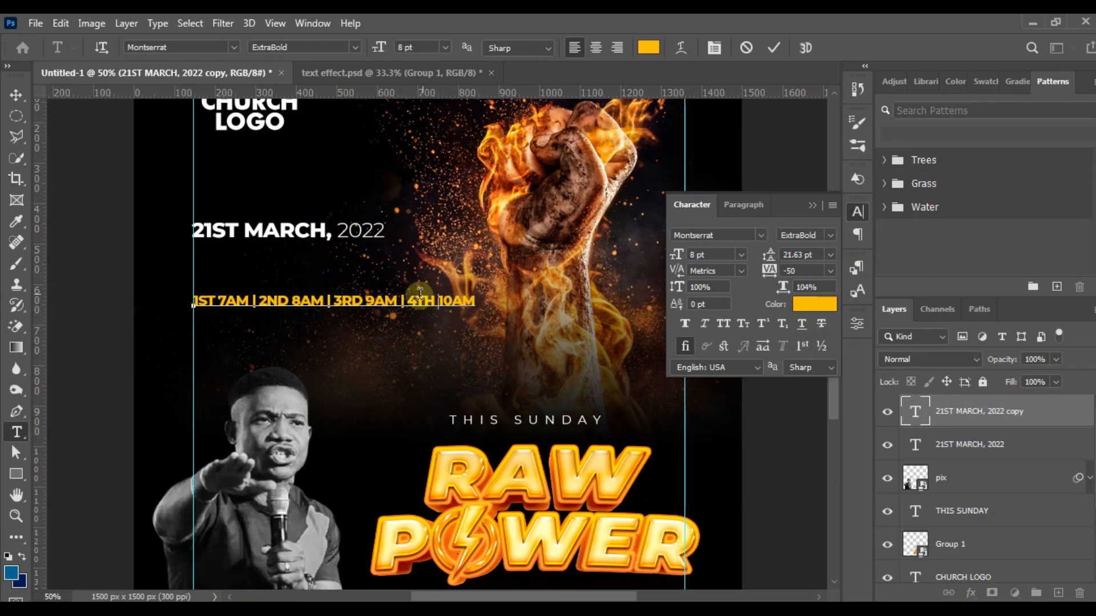
pyautogui.hotkey('ctrl', 't')
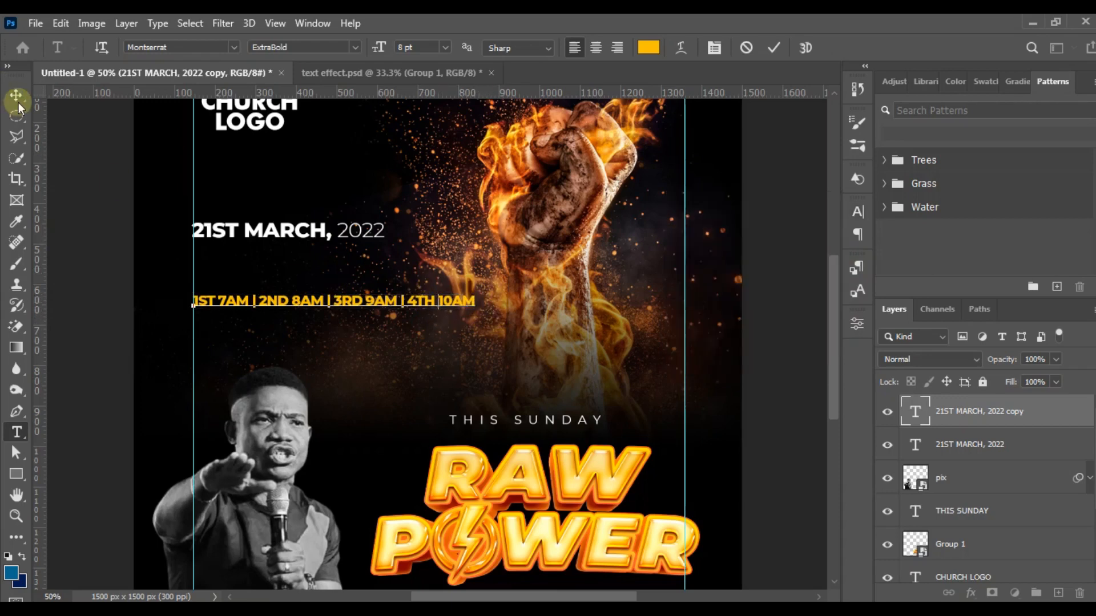
pyautogui.click(17, 98)
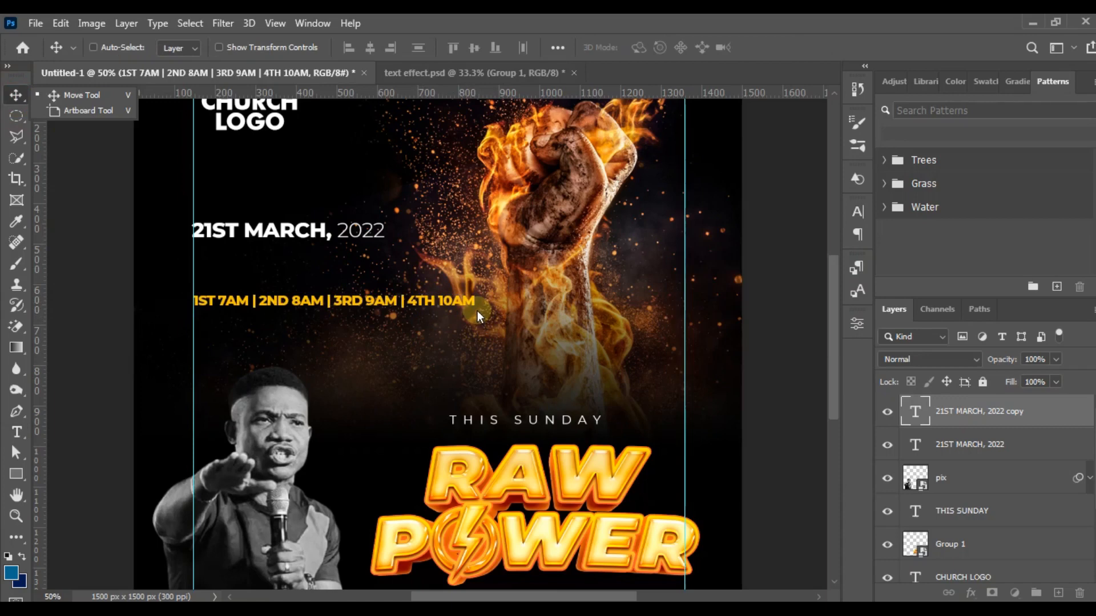
# Scale the service times text to about 83.5% with its left edge on the guide and move it up closer beneath the date
pyautogui.hotkey('ctrl', 't')
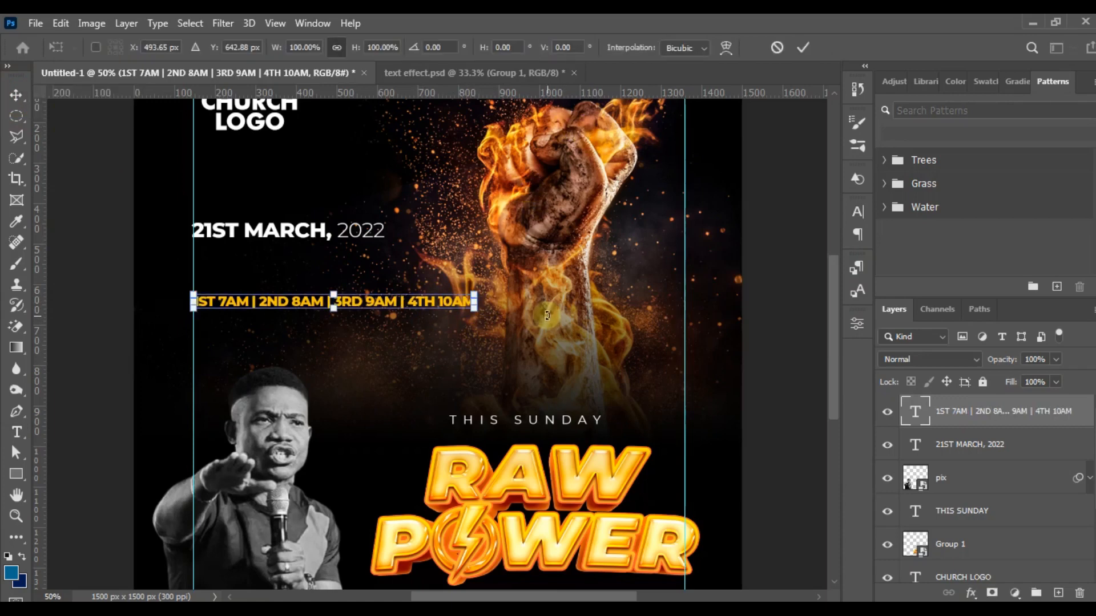
pyautogui.moveTo(474, 308); pyautogui.dragTo(429, 301)
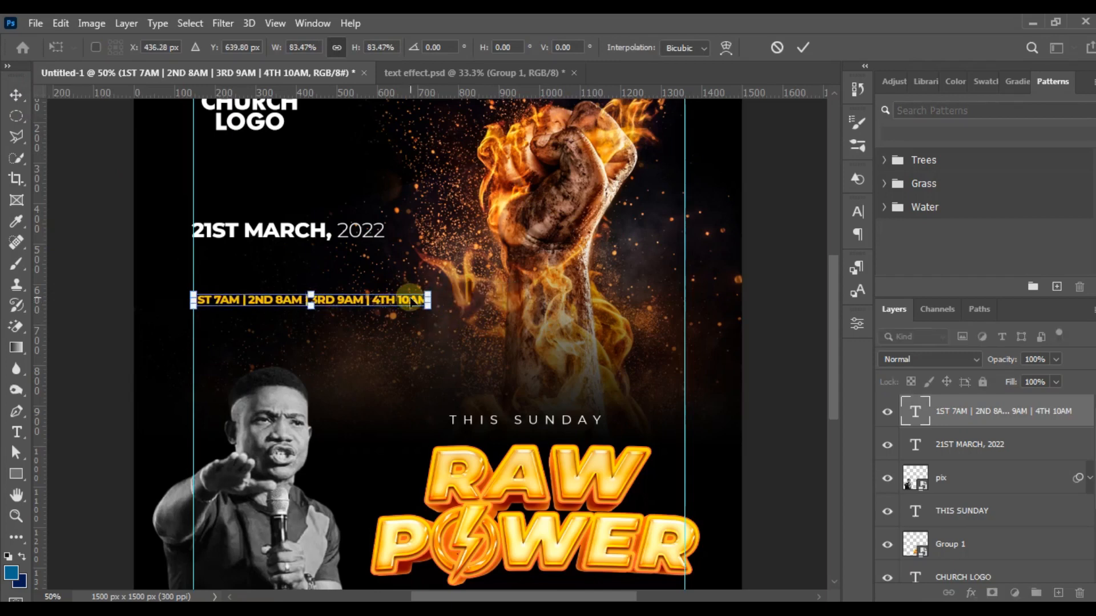
pyautogui.press('Return')
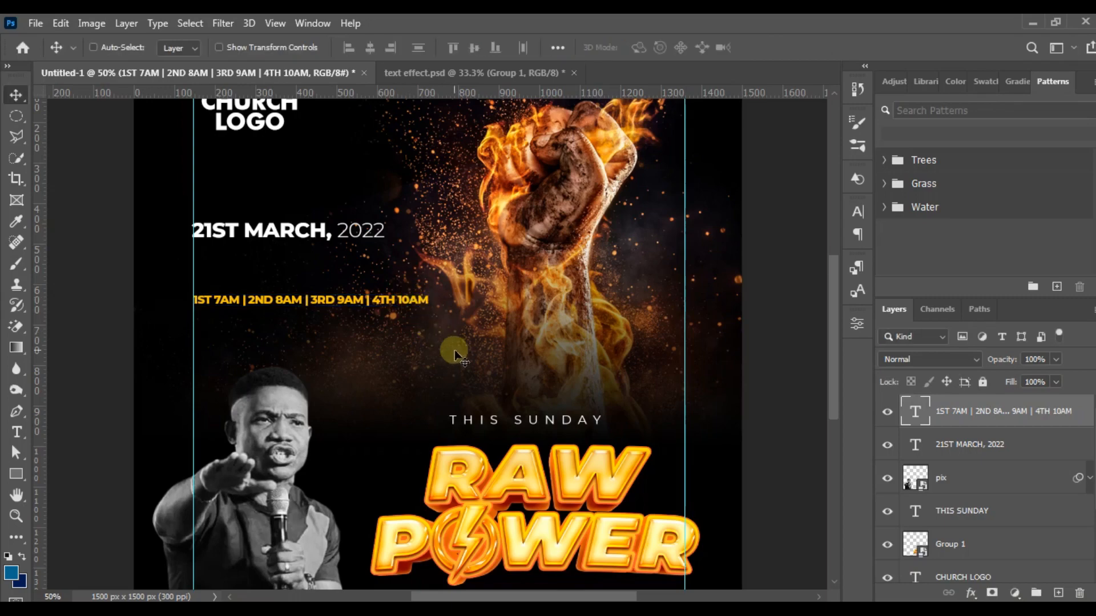
pyautogui.hotkey('ctrl', '-')
pyautogui.hotkey('ctrl', '+')
pyautogui.hotkey('ctrl', '+')
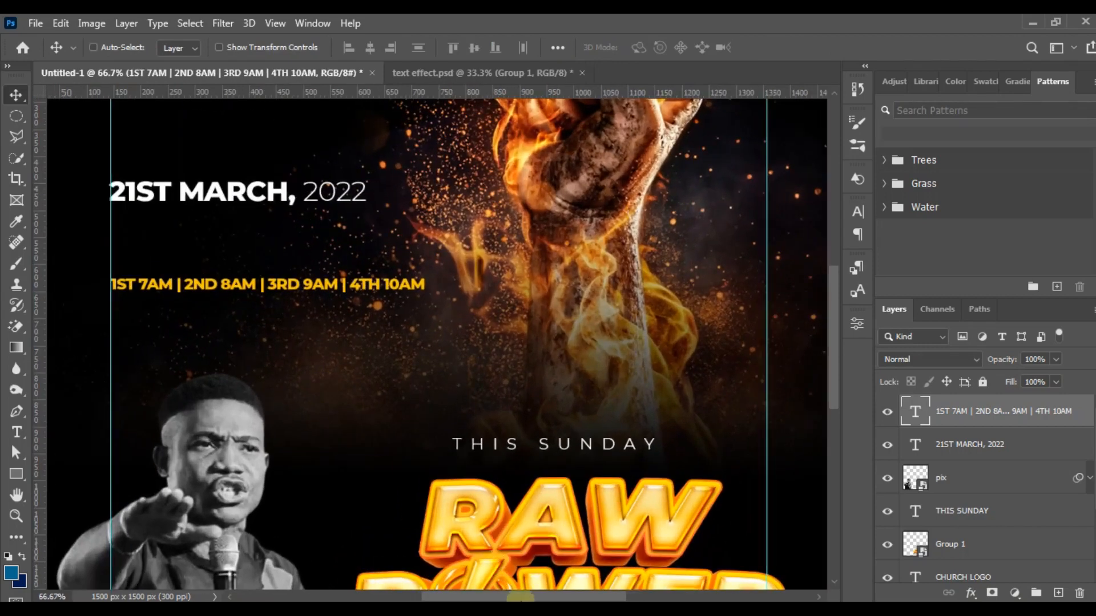
pyautogui.moveTo(519, 596); pyautogui.dragTo(505, 597)
pyautogui.moveTo(415, 327); pyautogui.dragTo(416, 299)
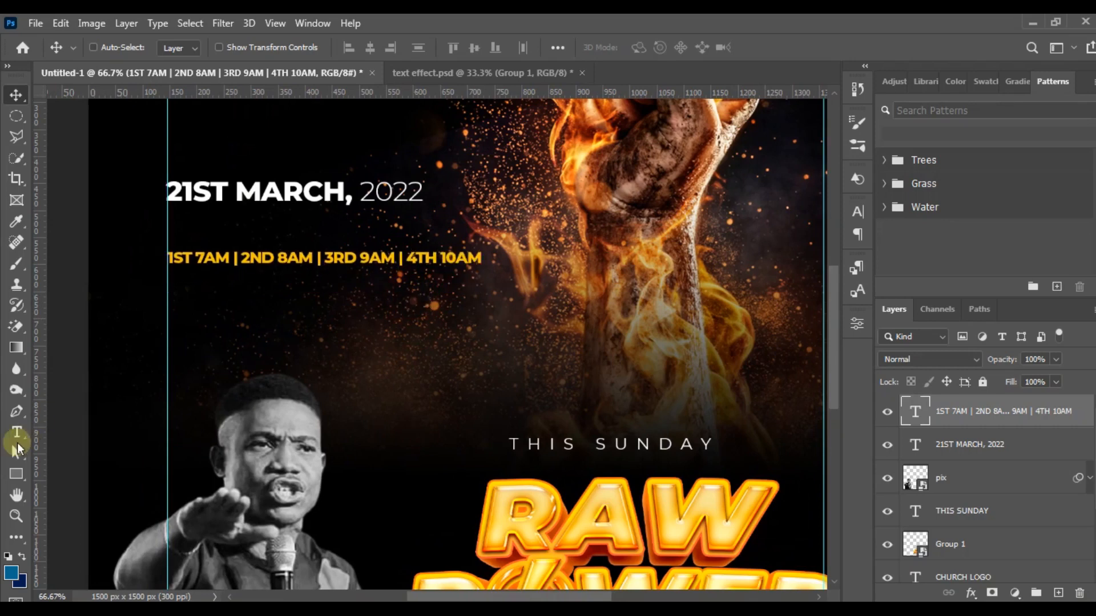
# Add a new text layer reading "SERVICES:" just below the service times line
pyautogui.click(17, 432)
pyautogui.click(219, 297)
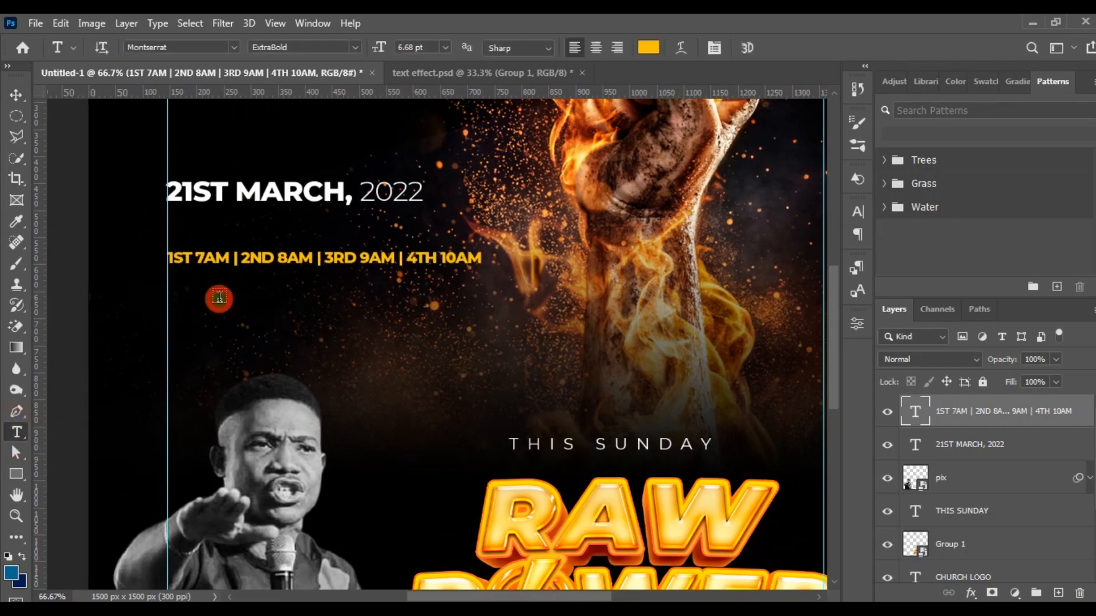
pyautogui.click(219, 297)
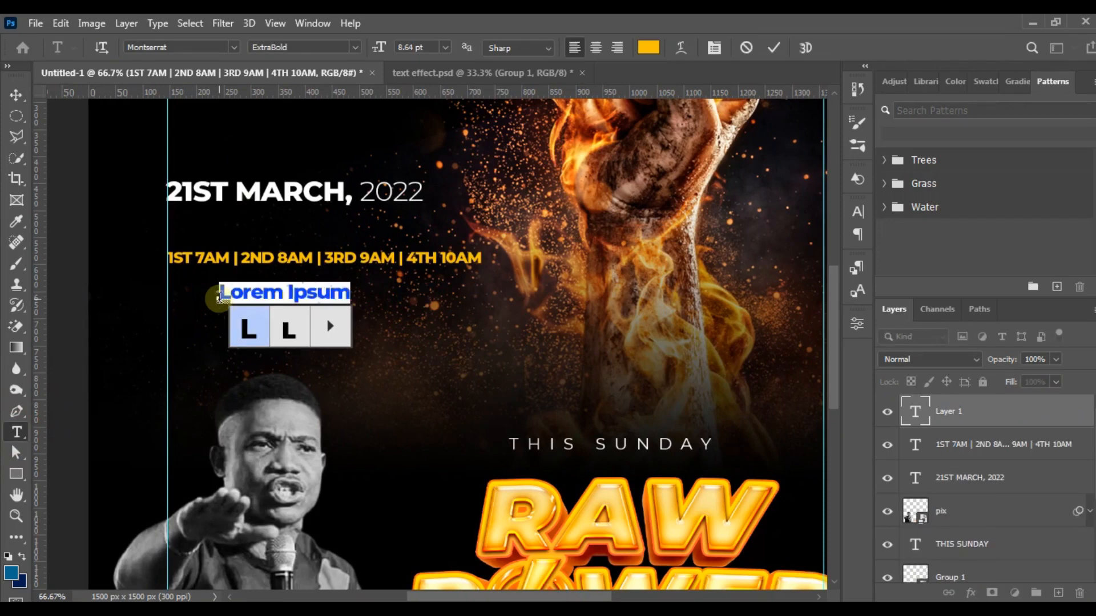
pyautogui.moveTo(222, 295); pyautogui.dragTo(349, 287)
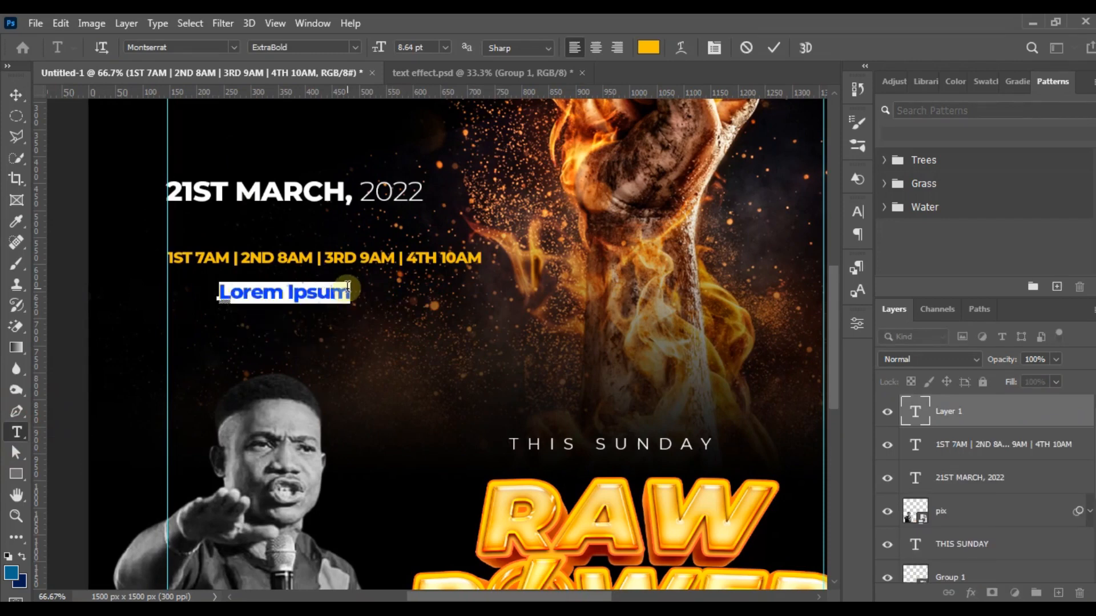
pyautogui.click(348, 287)
pyautogui.hotkey('ctrl', 'a')
pyautogui.write('SER')
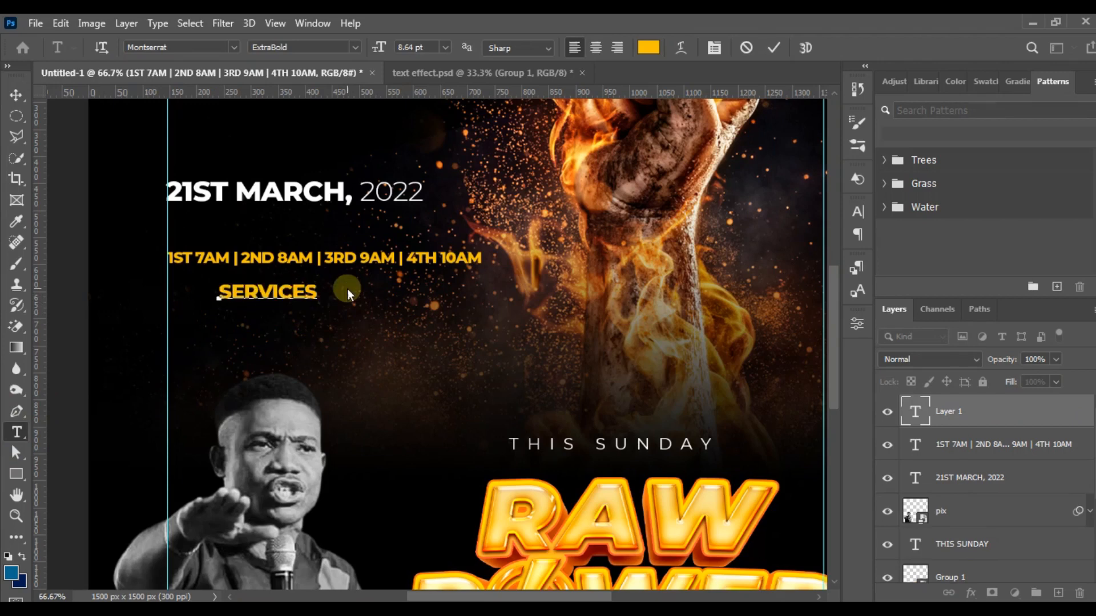
# Set the whole SERVICES: text in the Montserrat Light style
pyautogui.hotkey('ctrl', 'a')
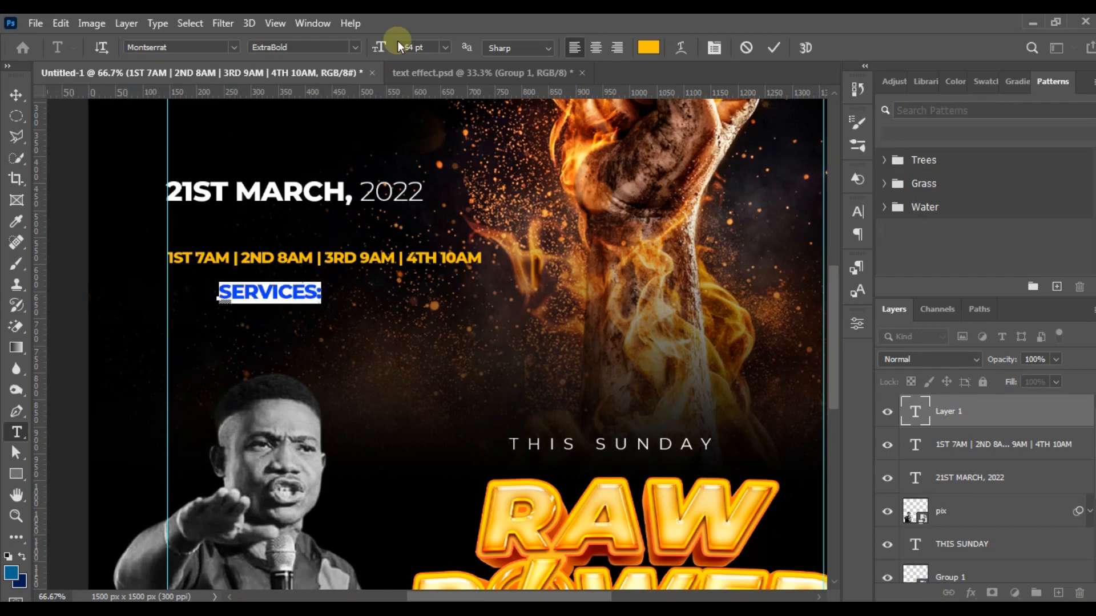
pyautogui.click(354, 46)
pyautogui.click(285, 109)
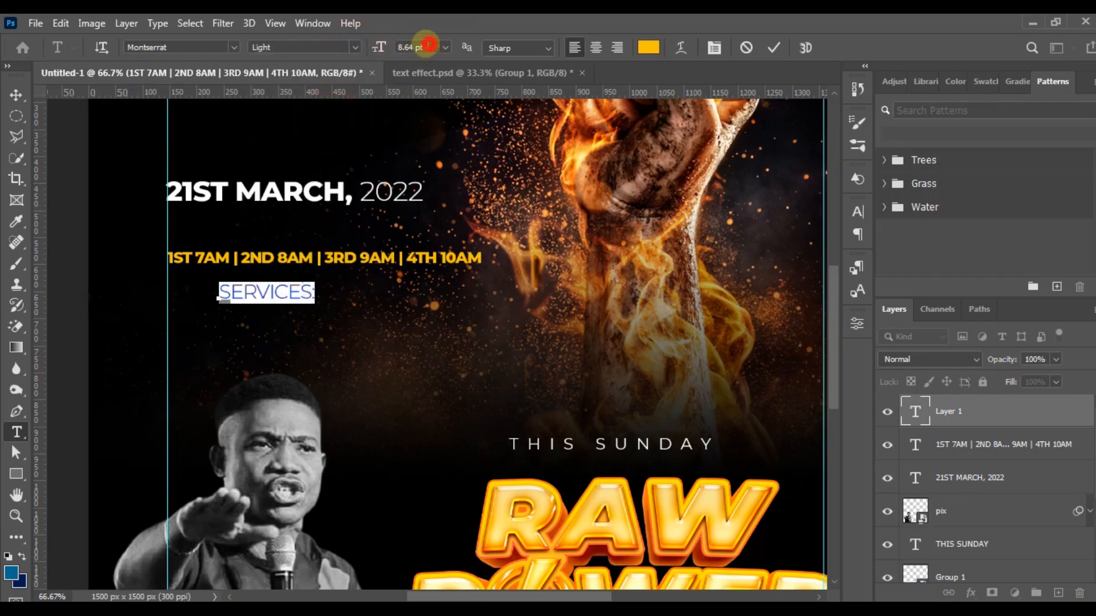
# Format the SERVICES: text at 5 pt with 130 tracking and colour it white (ffffff)
pyautogui.click(381, 48)
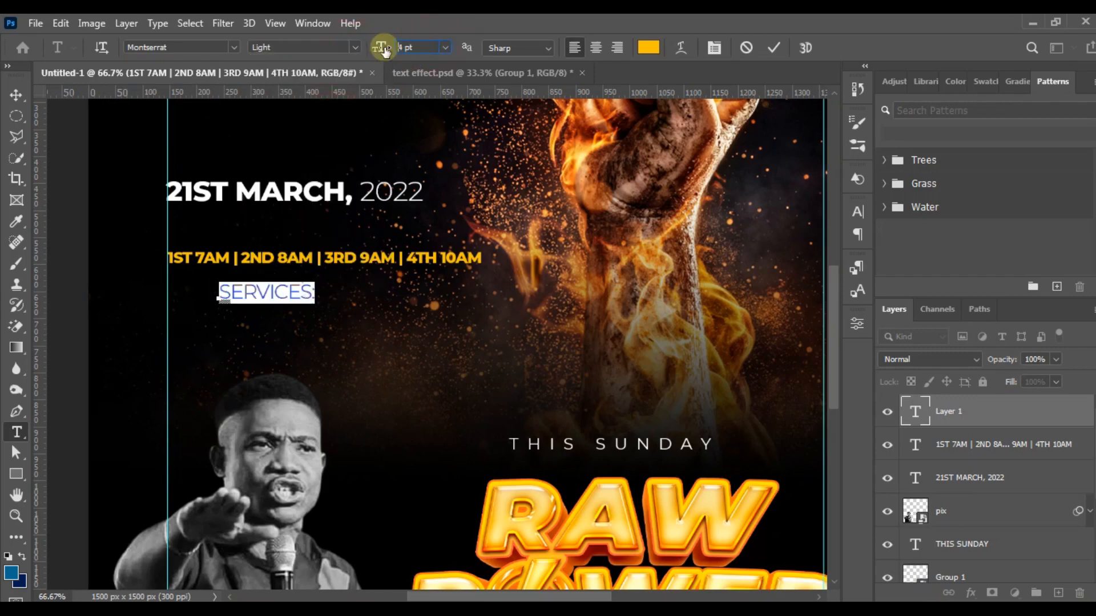
pyautogui.write('4')
pyautogui.press('Return')
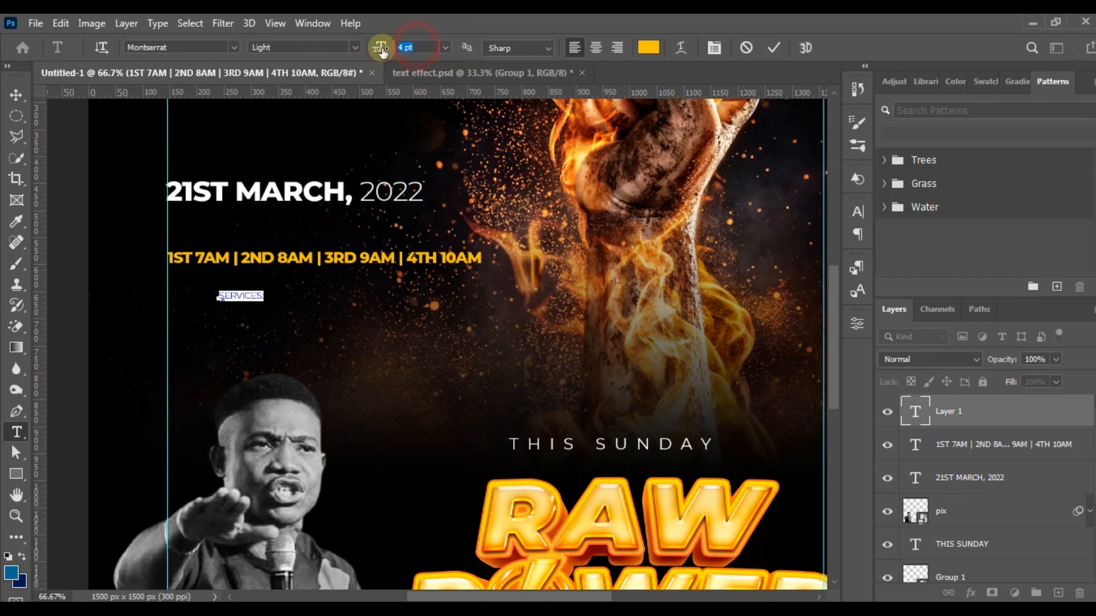
pyautogui.press('Return')
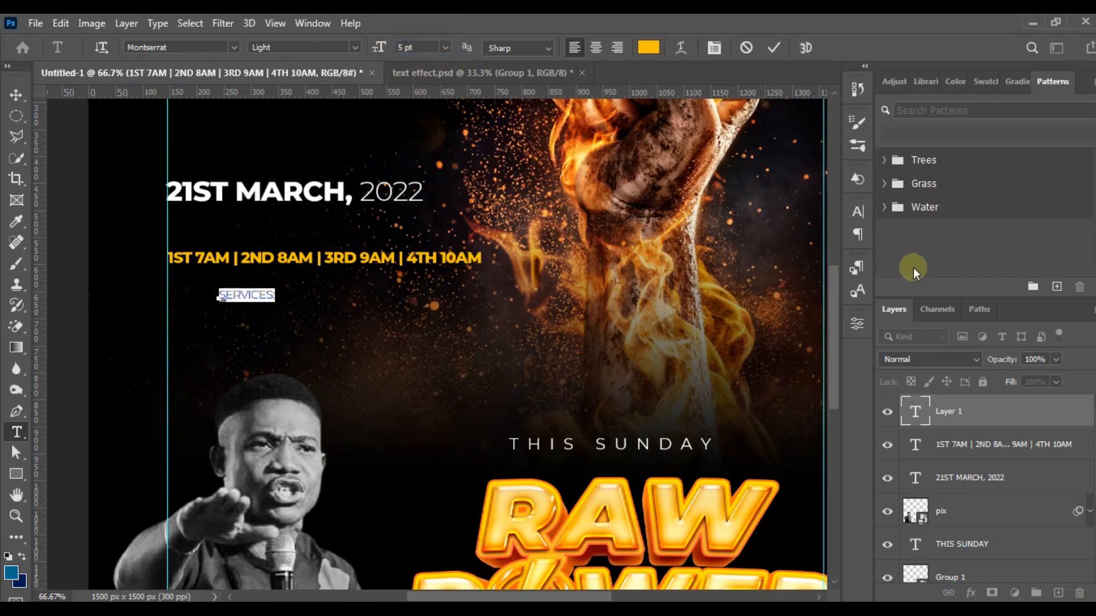
pyautogui.click(858, 211)
pyautogui.moveTo(769, 270); pyautogui.dragTo(791, 272)
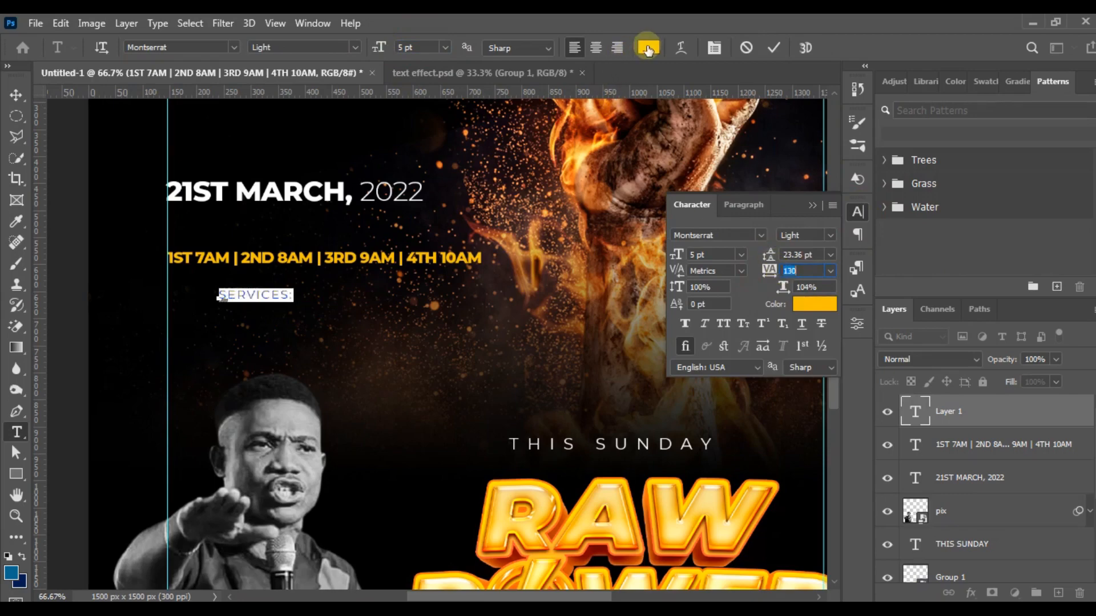
pyautogui.click(647, 47)
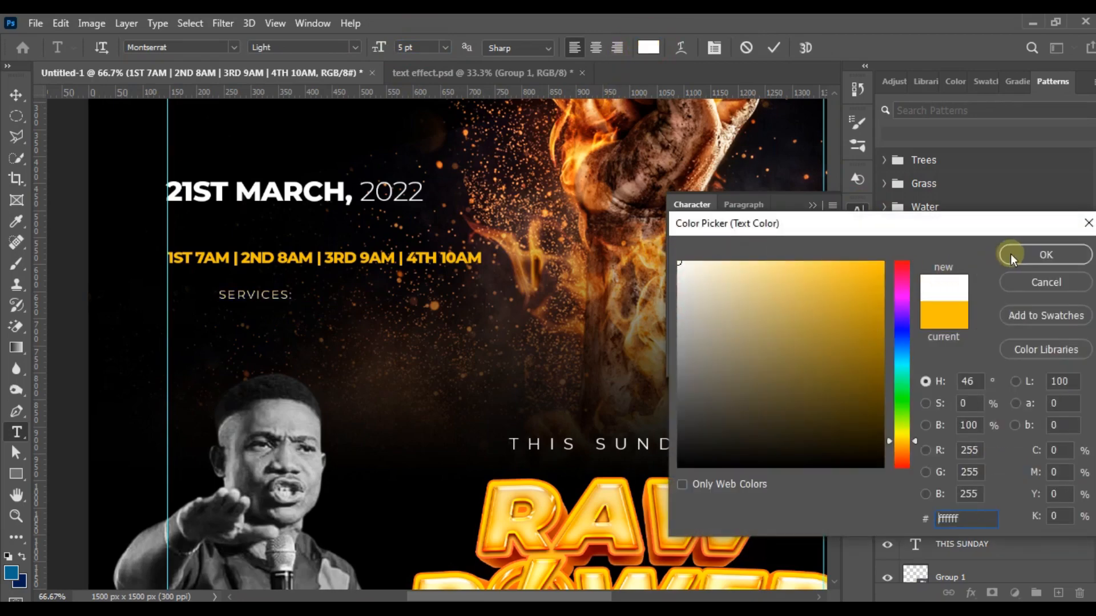
pyautogui.click(1010, 254)
# Move the SERVICES: text between the date and the service times, with its left edge on the left vertical guide
pyautogui.click(14, 94)
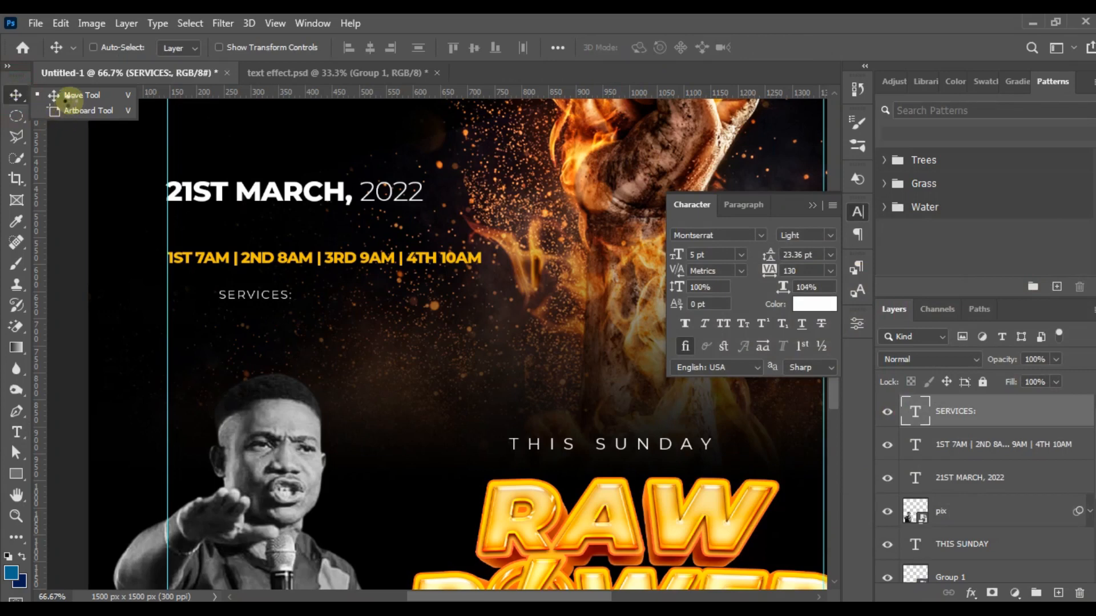
pyautogui.moveTo(289, 325); pyautogui.dragTo(243, 272)
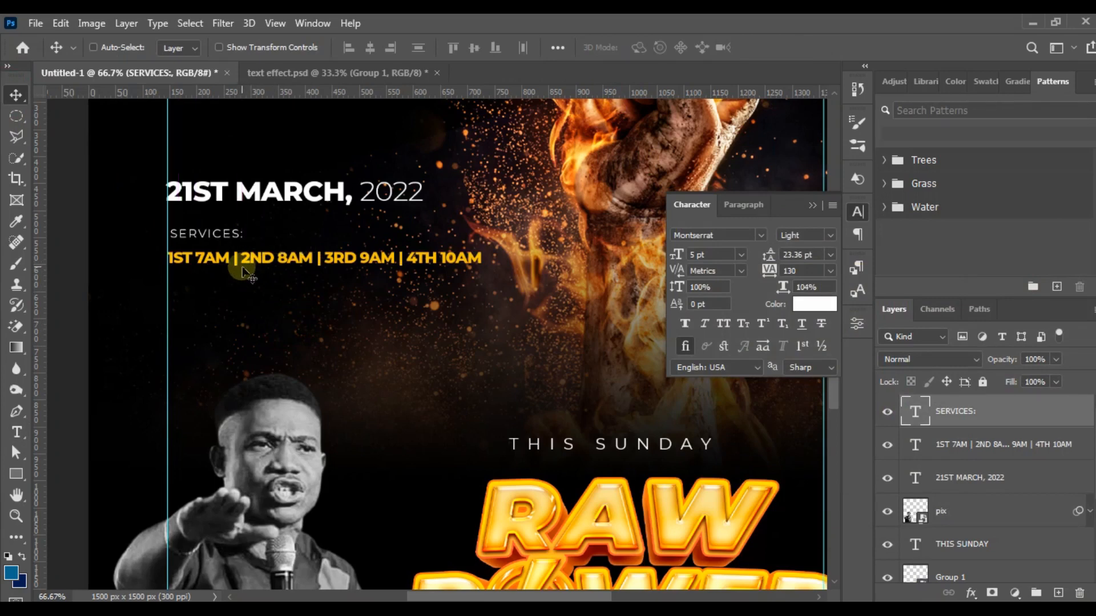
pyautogui.press('Left')
pyautogui.press('Left')
pyautogui.press('Left')
pyautogui.press('Left')
pyautogui.press('Left')
pyautogui.press('Left')
pyautogui.press('Left')
pyautogui.press('Left')
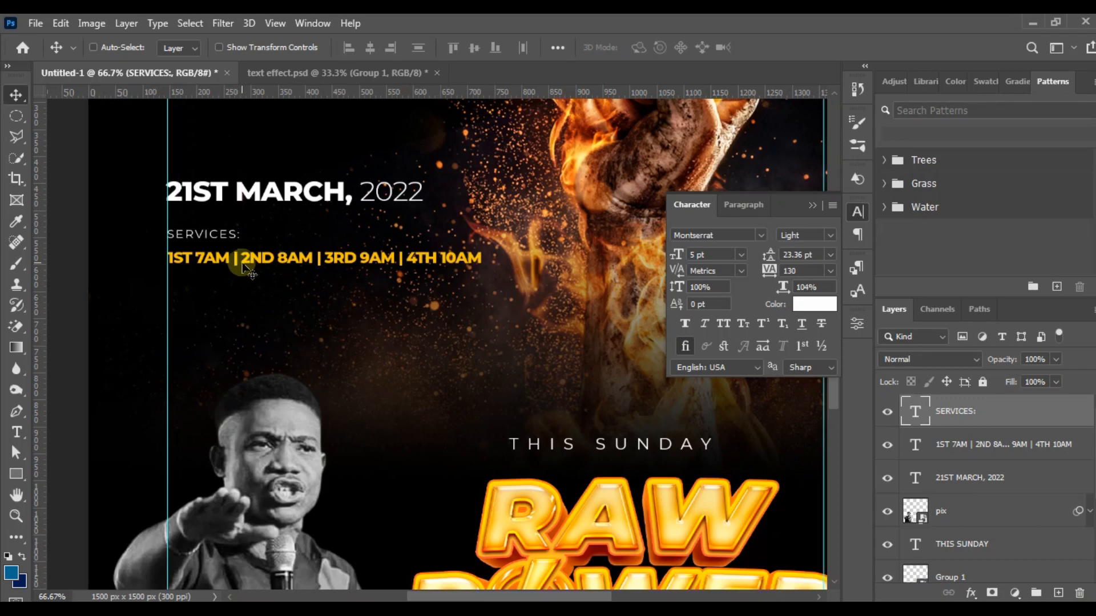
# Set the word 1ST in the service times line to the Montserrat Regular style
pyautogui.click(965, 440)
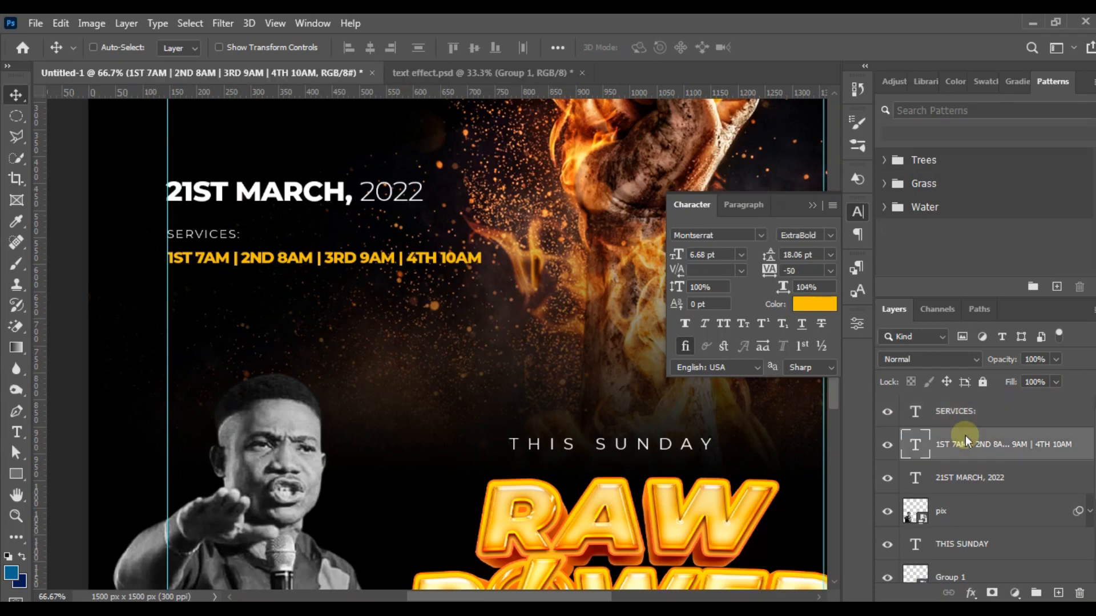
pyautogui.click(17, 432)
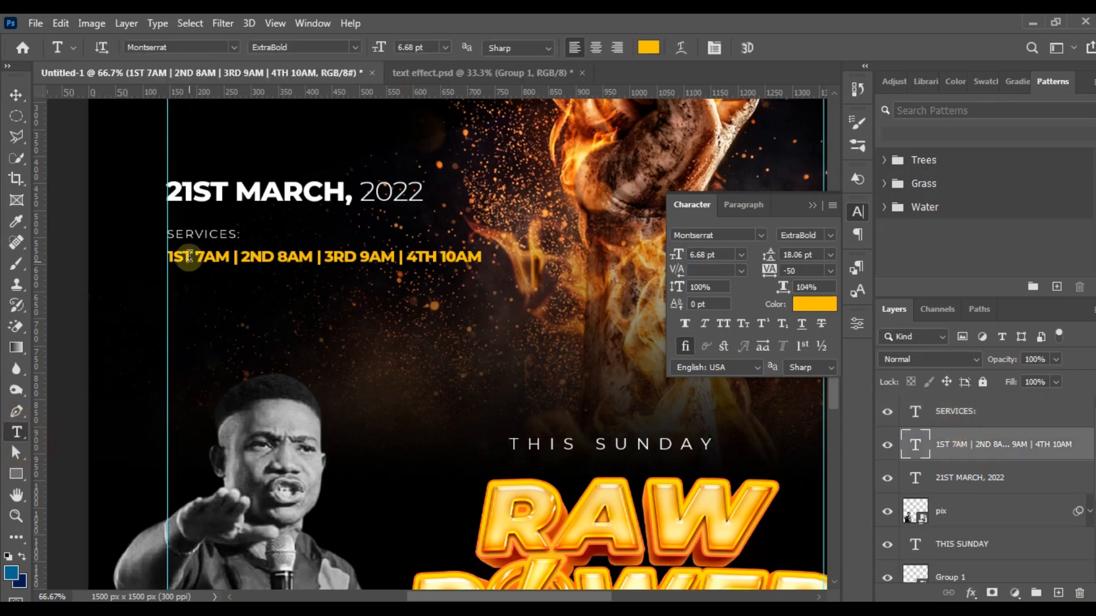
pyautogui.doubleClick(169, 257)
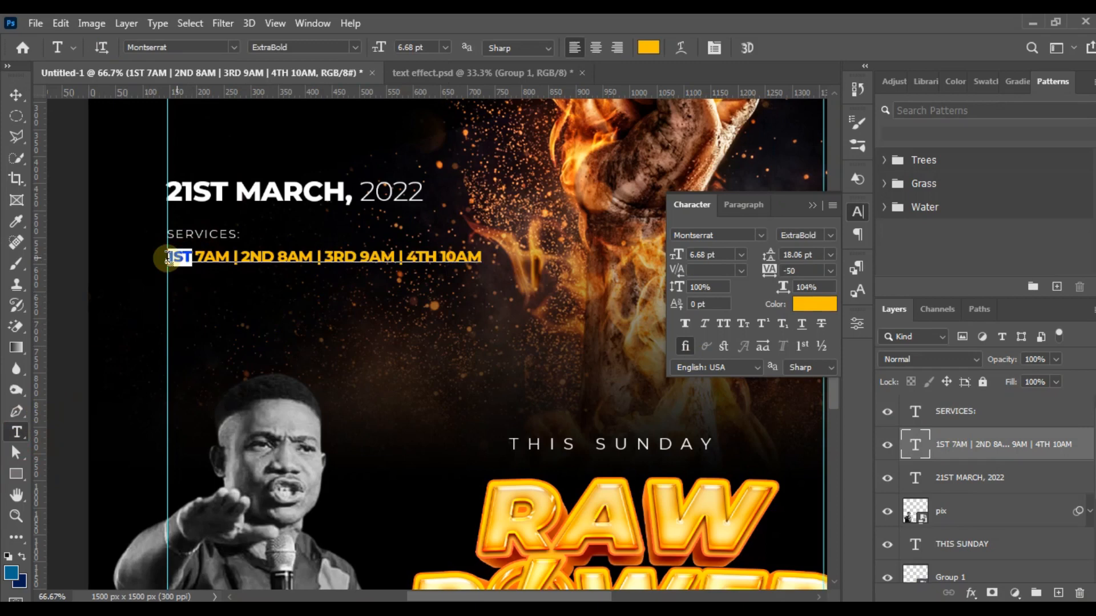
pyautogui.click(355, 47)
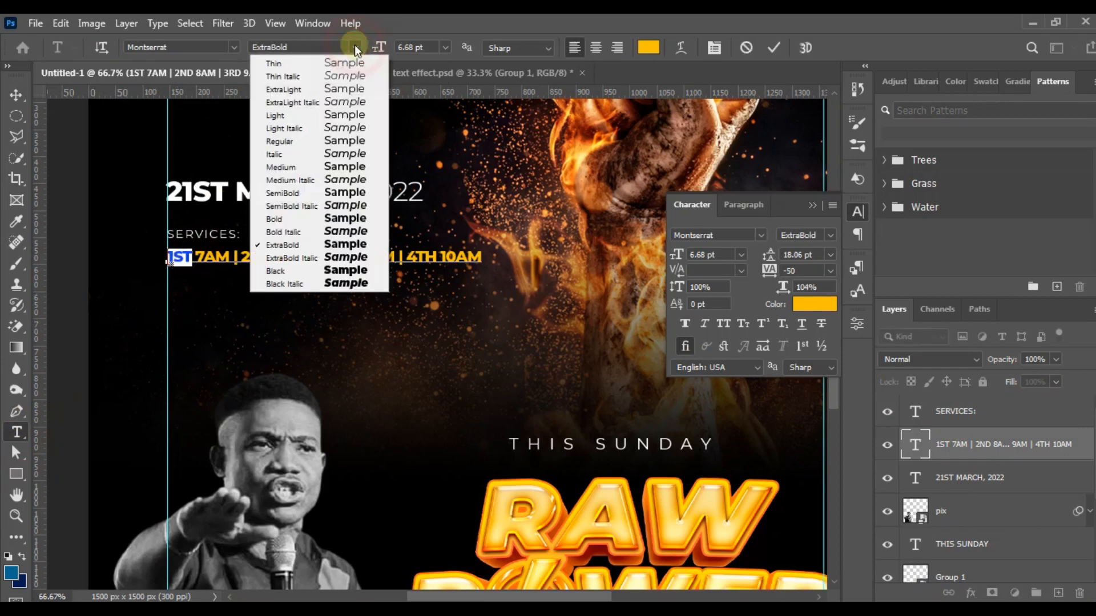
pyautogui.click(338, 141)
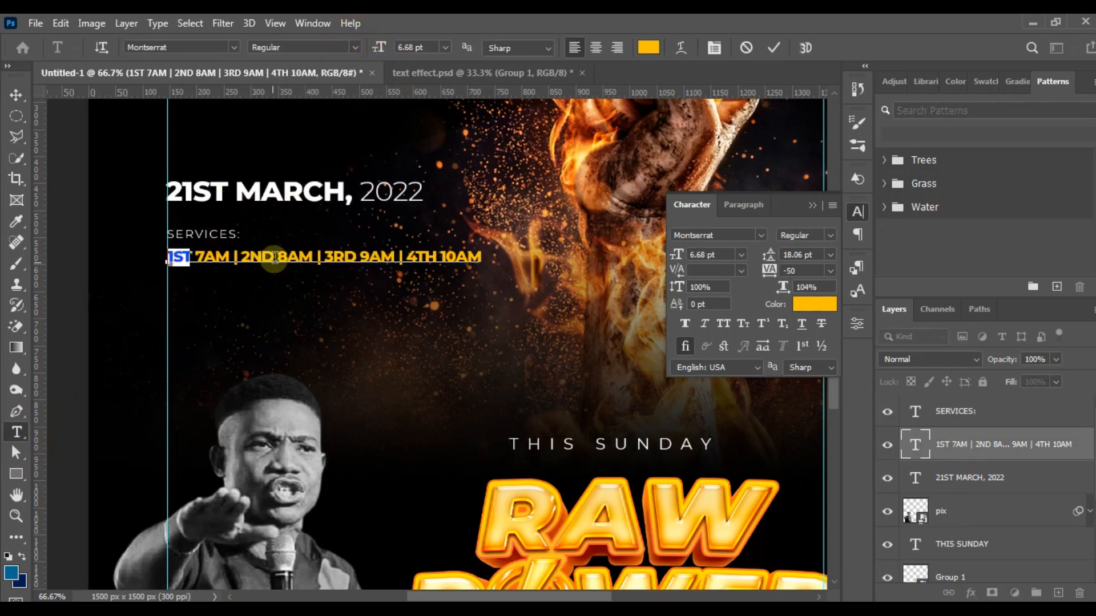
# Set the "| 2ND", "| 3RD" and "| 4TH" parts of the service times line to Montserrat Light, leaving the times ExtraBold
pyautogui.doubleClick(241, 257)
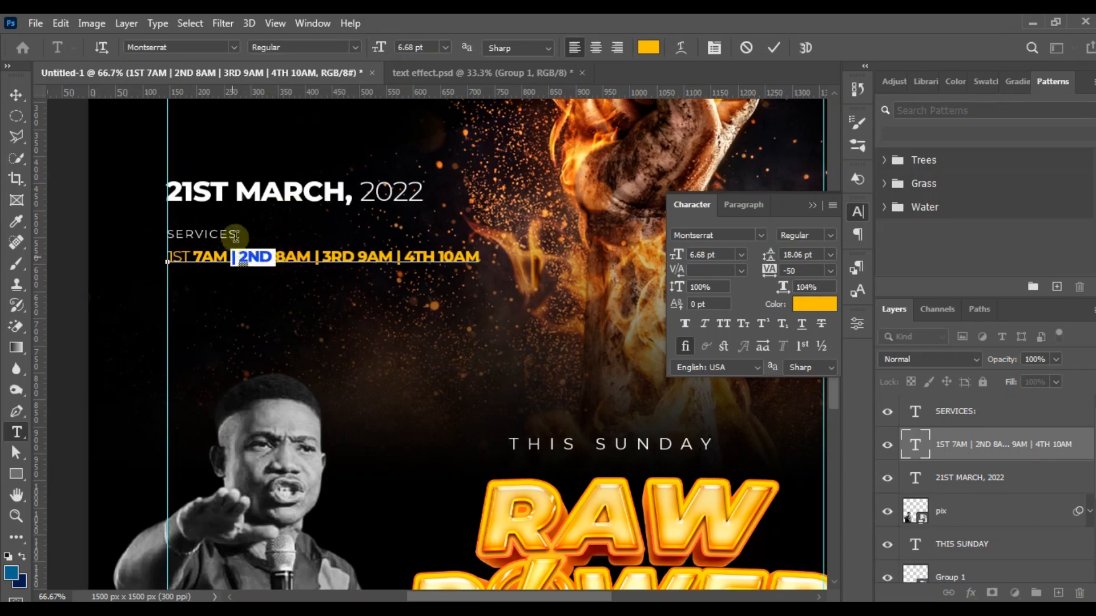
pyautogui.click(355, 47)
pyautogui.click(330, 115)
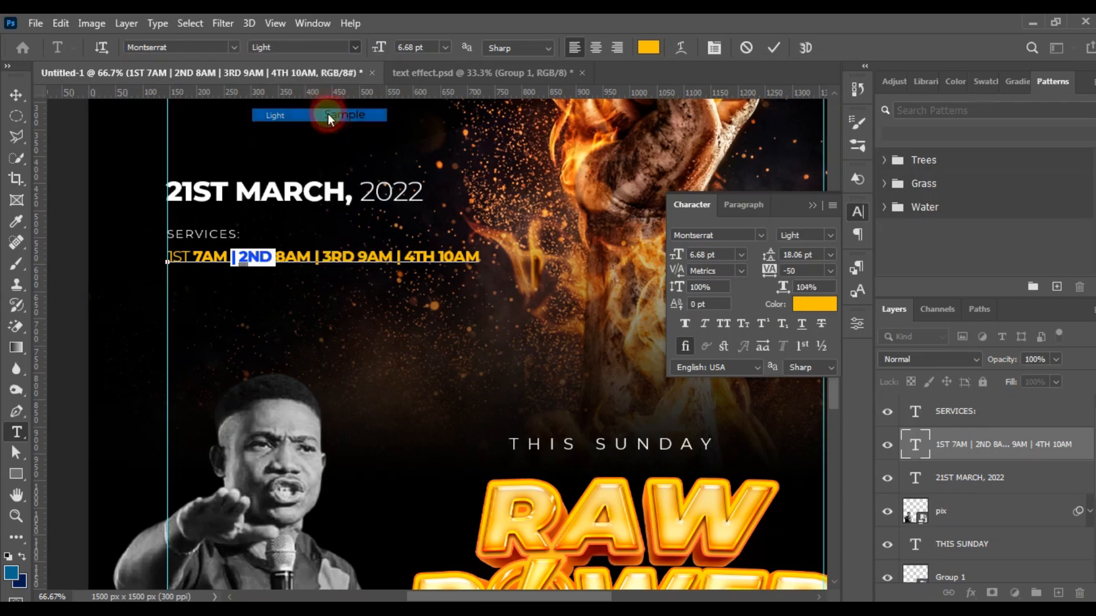
pyautogui.doubleClick(343, 257)
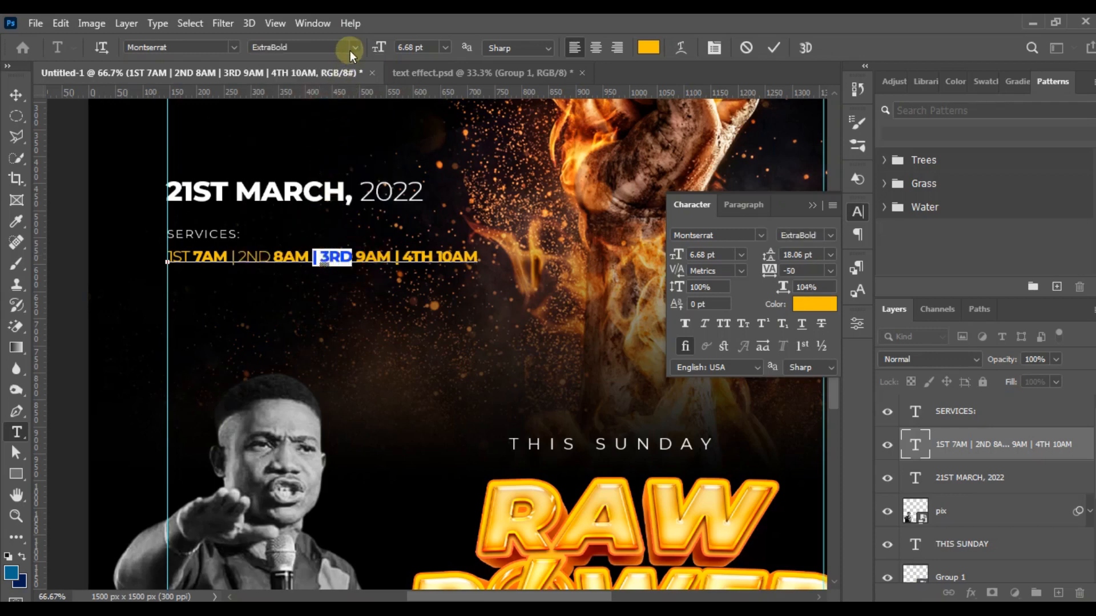
pyautogui.click(355, 47)
pyautogui.click(329, 115)
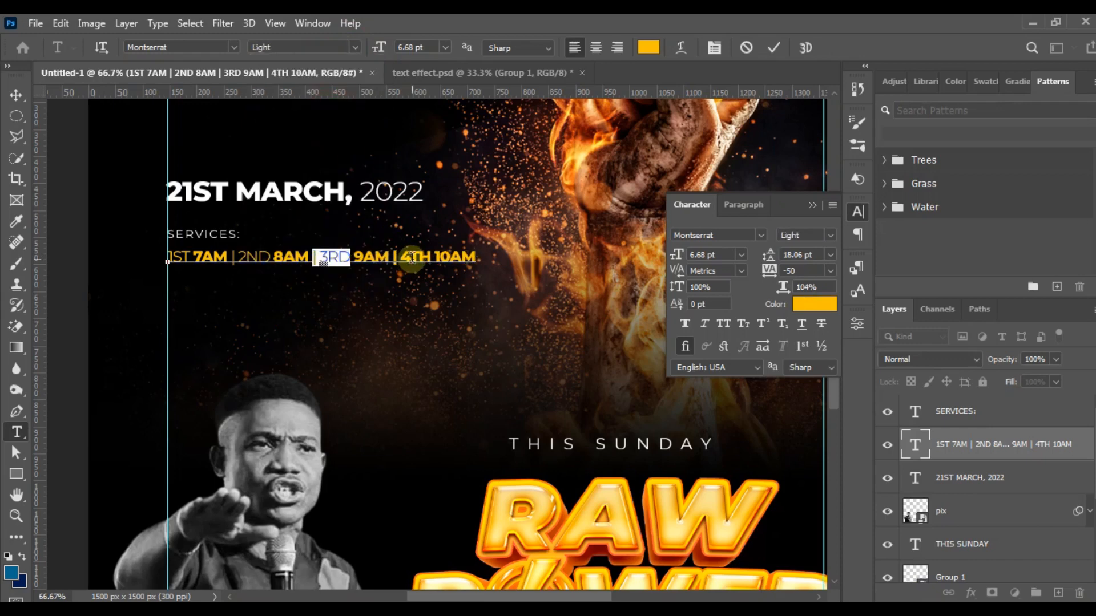
pyautogui.click(429, 256)
pyautogui.moveTo(402, 252); pyautogui.dragTo(393, 256)
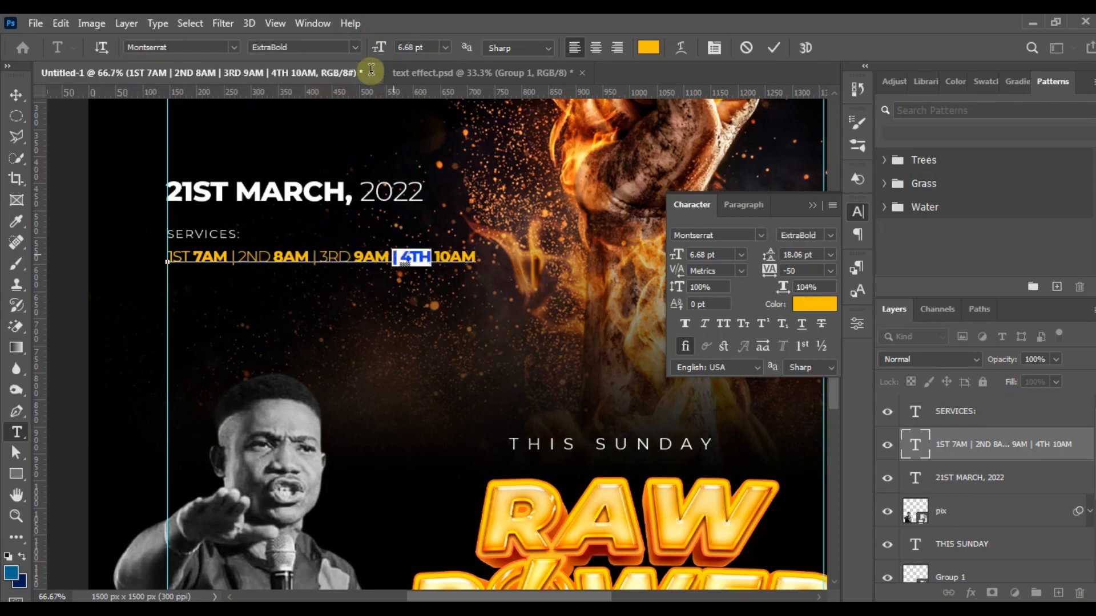
pyautogui.click(355, 47)
pyautogui.click(342, 115)
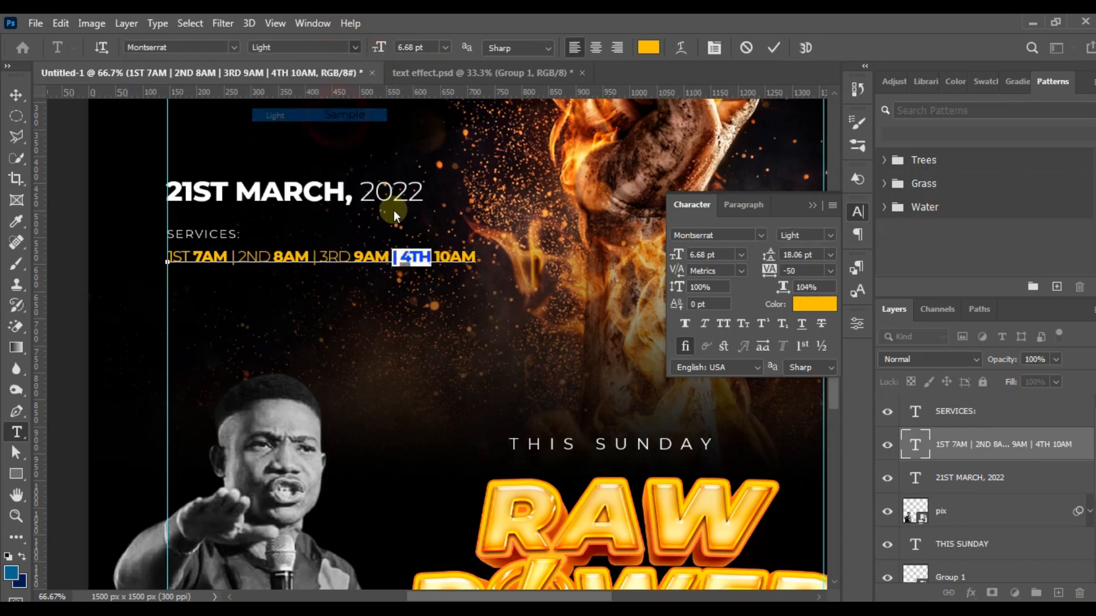
pyautogui.click(16, 95)
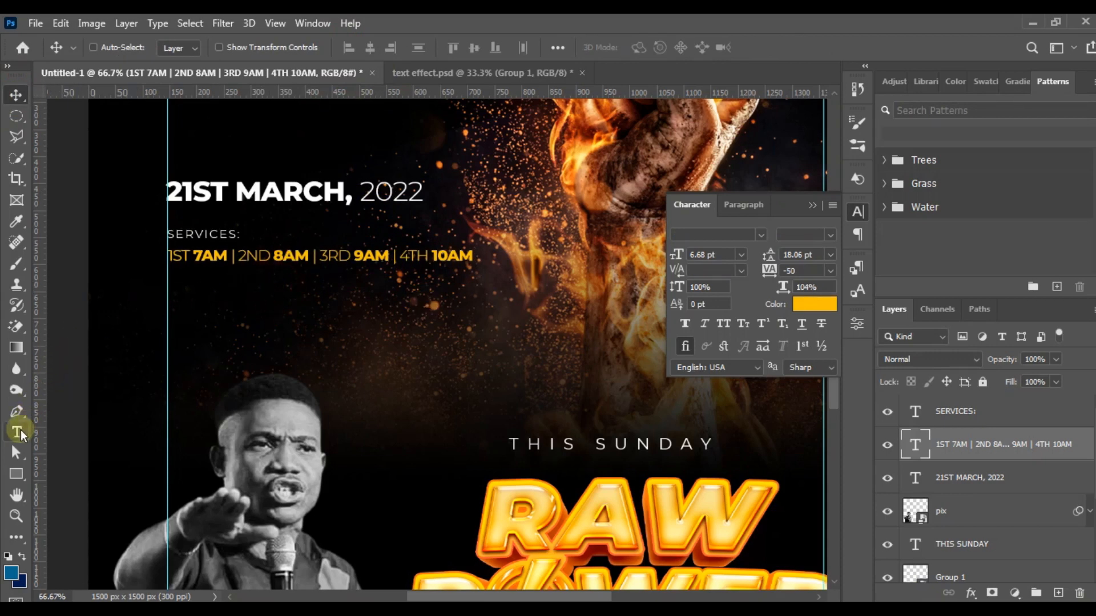
# Add a text layer below the service times with the heading "ADDRESS:" followed by the church's street address and its city and state on separate lines
pyautogui.click(16, 432)
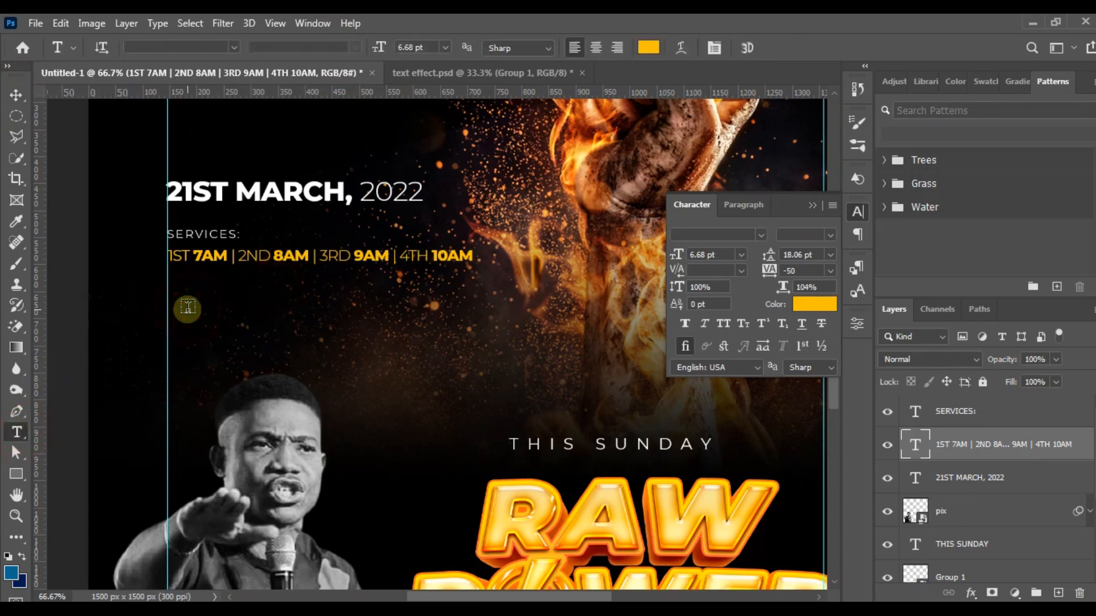
pyautogui.click(188, 307)
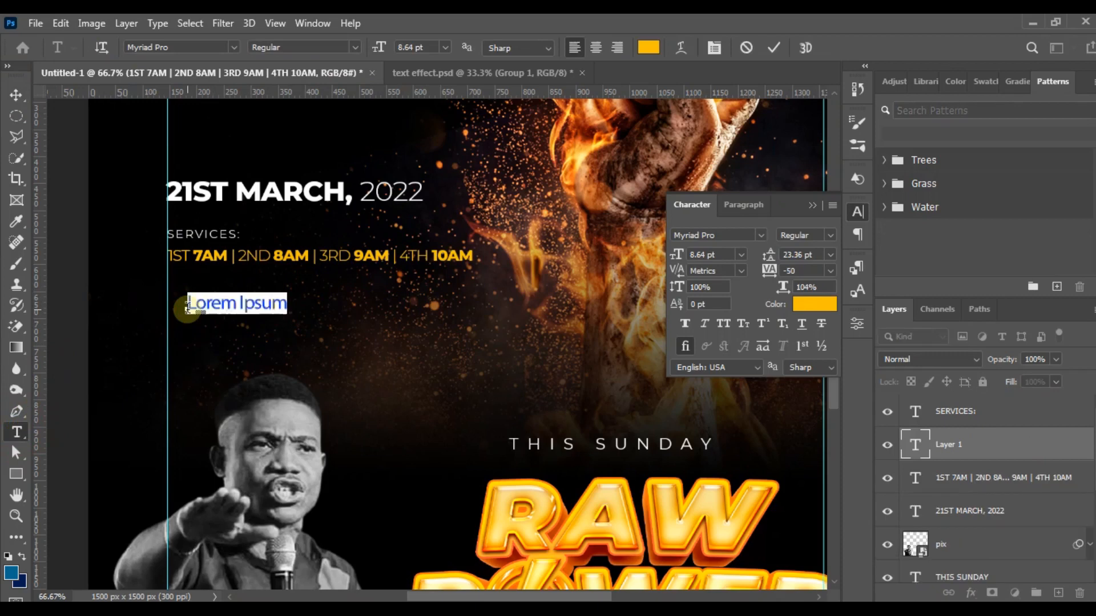
pyautogui.click(188, 308)
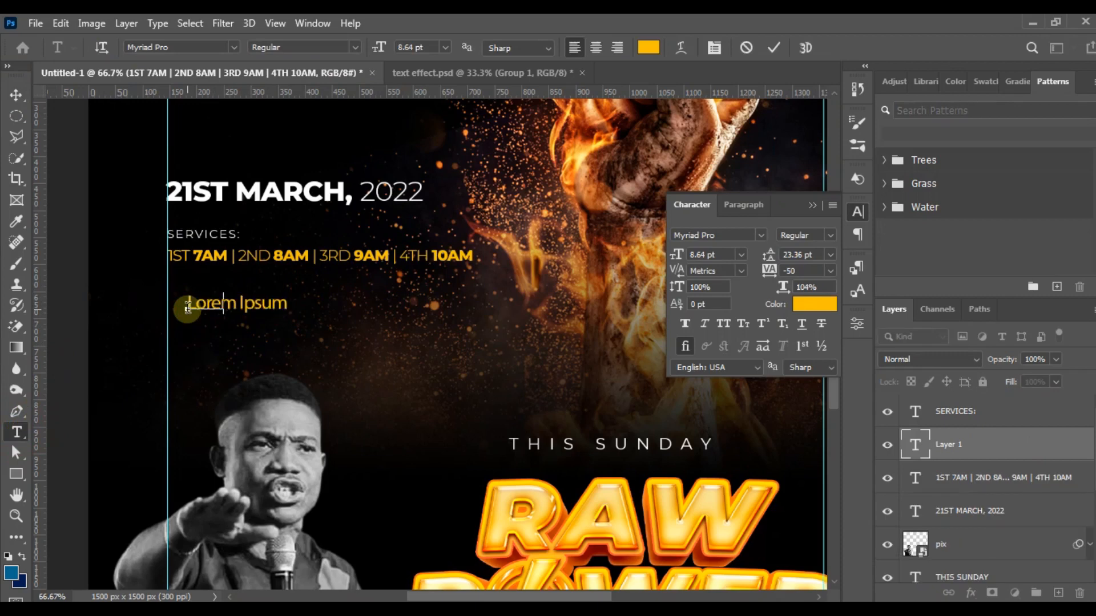
pyautogui.write('Adress')
pyautogui.doubleClick(187, 308)
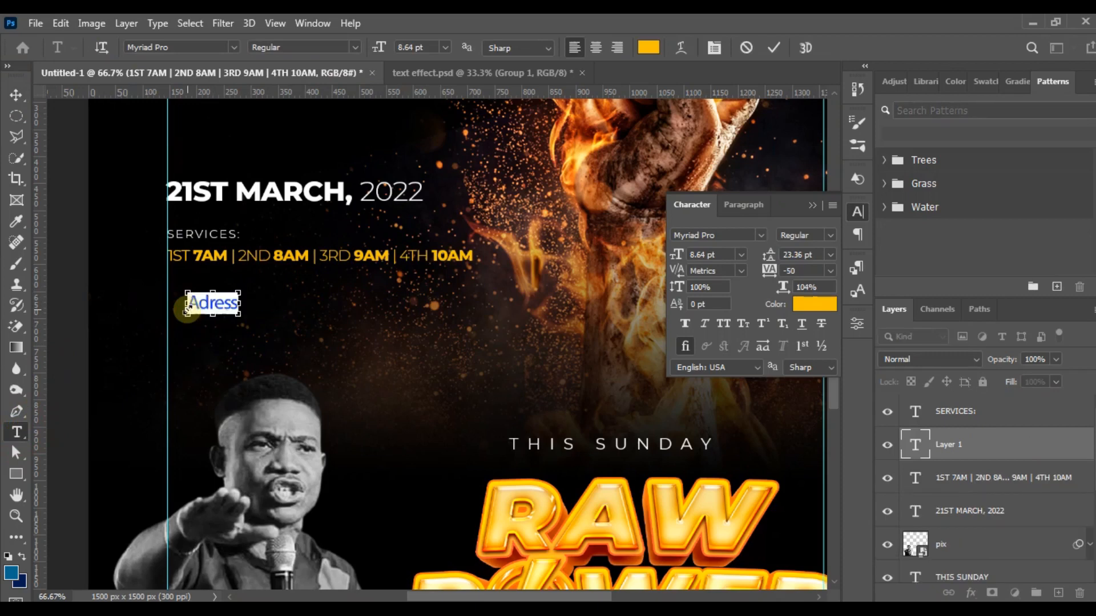
pyautogui.write('ADR')
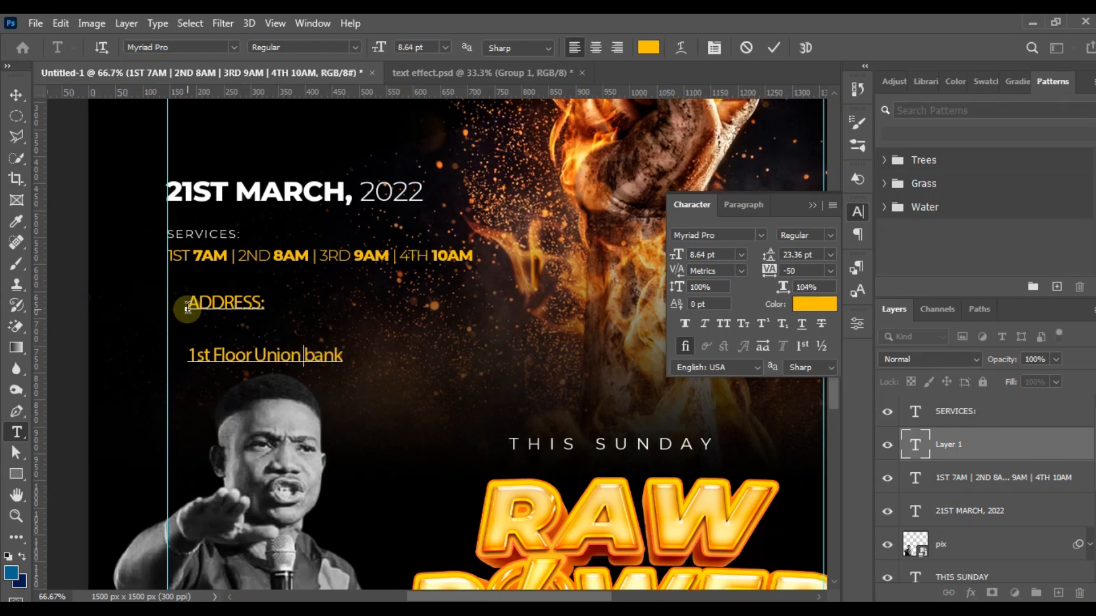
pyautogui.press('Delete')
pyautogui.press('Delete')
pyautogui.press('Delete')
pyautogui.press('Delete')
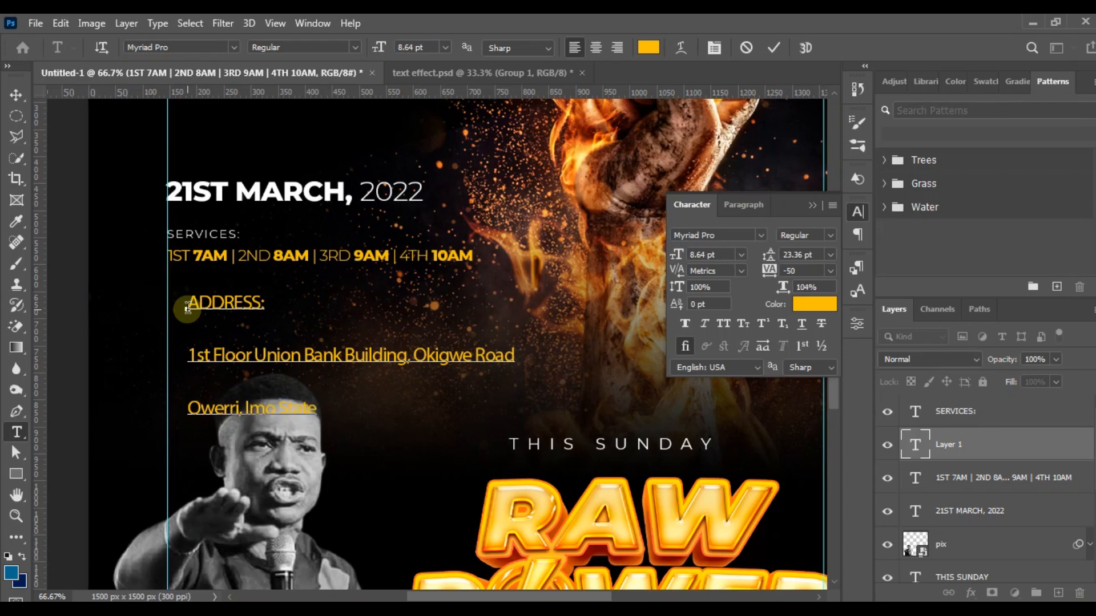
# Set the leading of the whole address text to 9 pt
pyautogui.click(187, 309)
pyautogui.hotkey('ctrl', 'a')
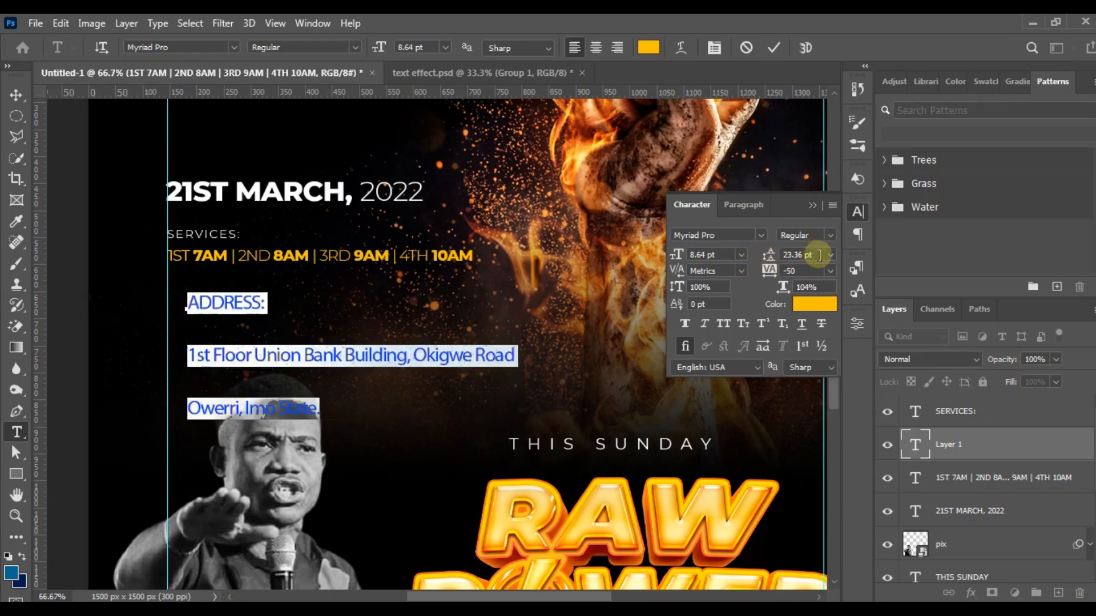
pyautogui.click(769, 255)
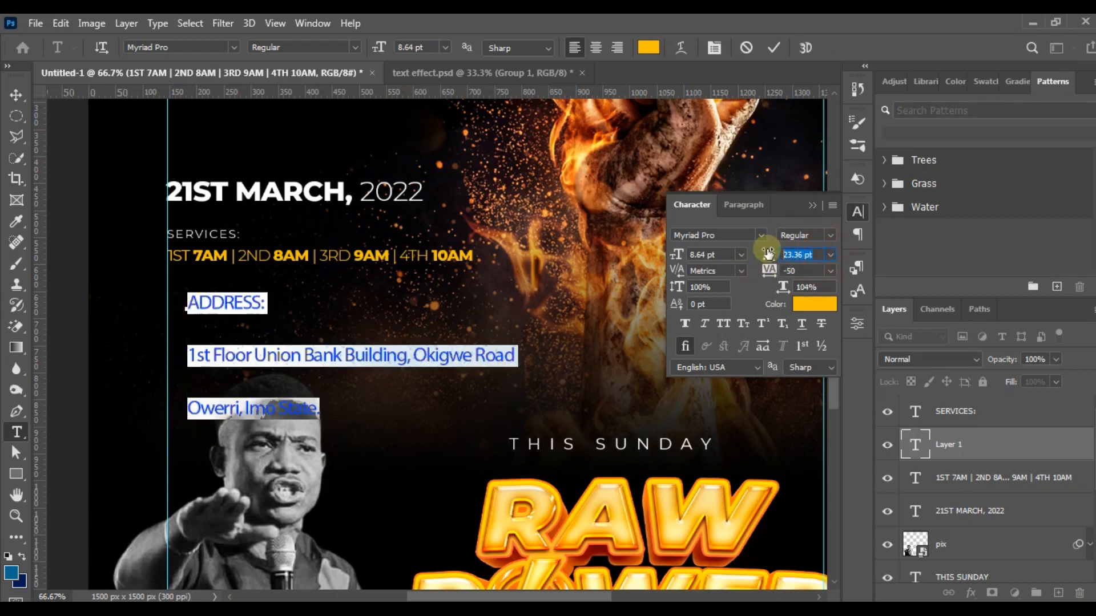
pyautogui.write('9')
pyautogui.press('Return')
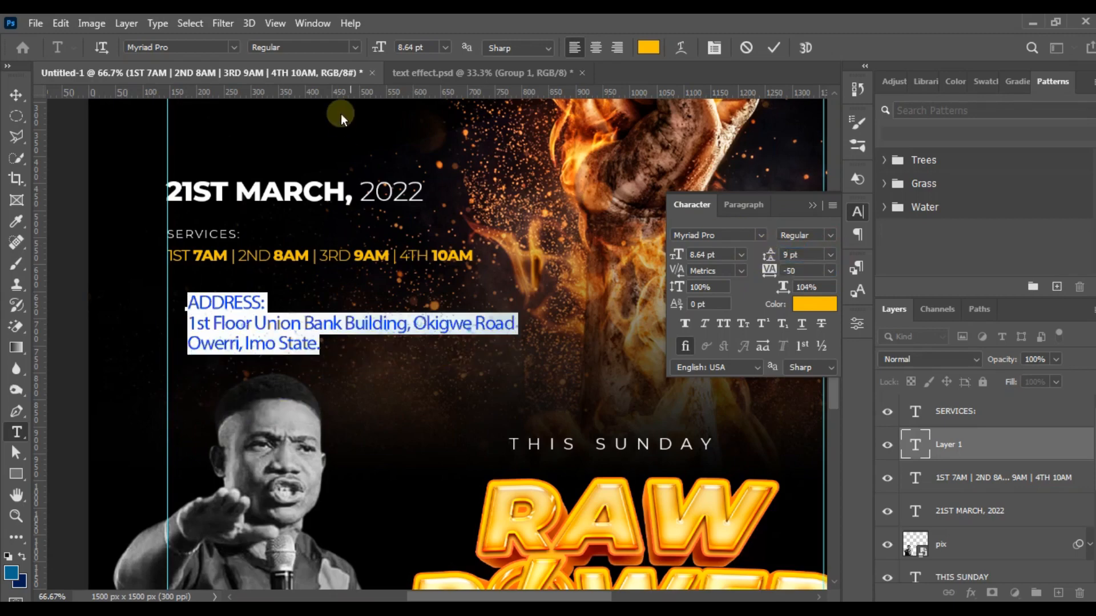
# Set the whole address text in Montserrat Medium at 6 pt
pyautogui.click(174, 47)
pyautogui.write('Mont')
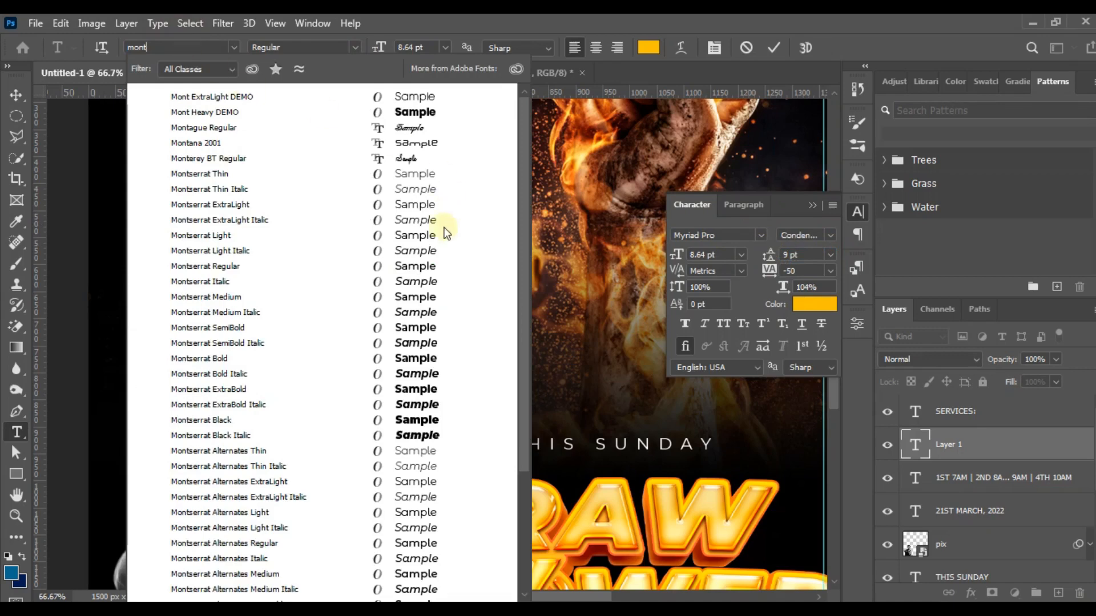
pyautogui.press('Down')
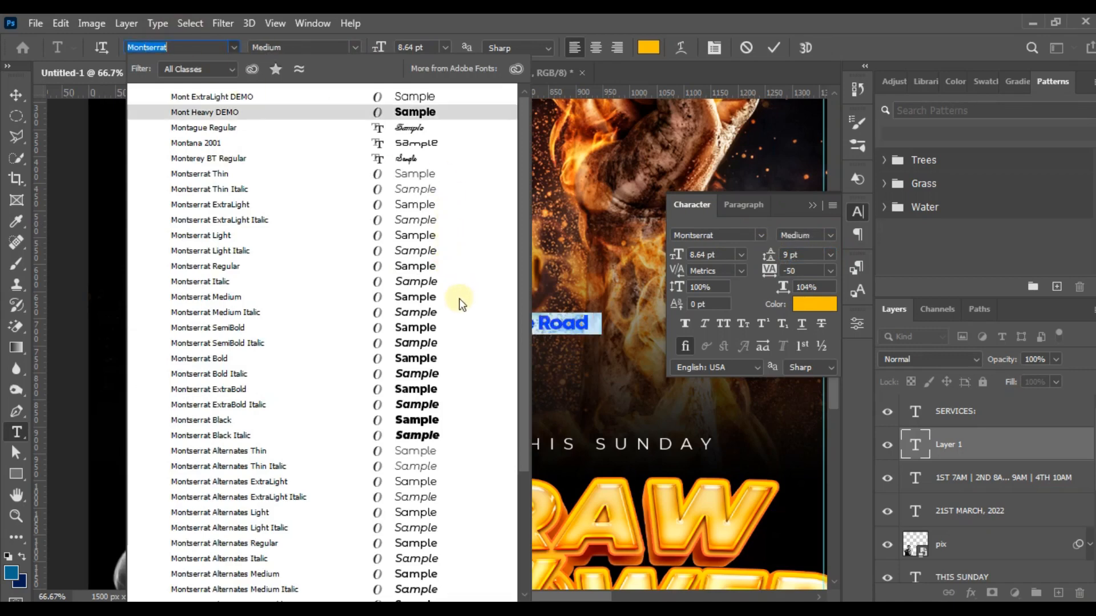
pyautogui.click(460, 298)
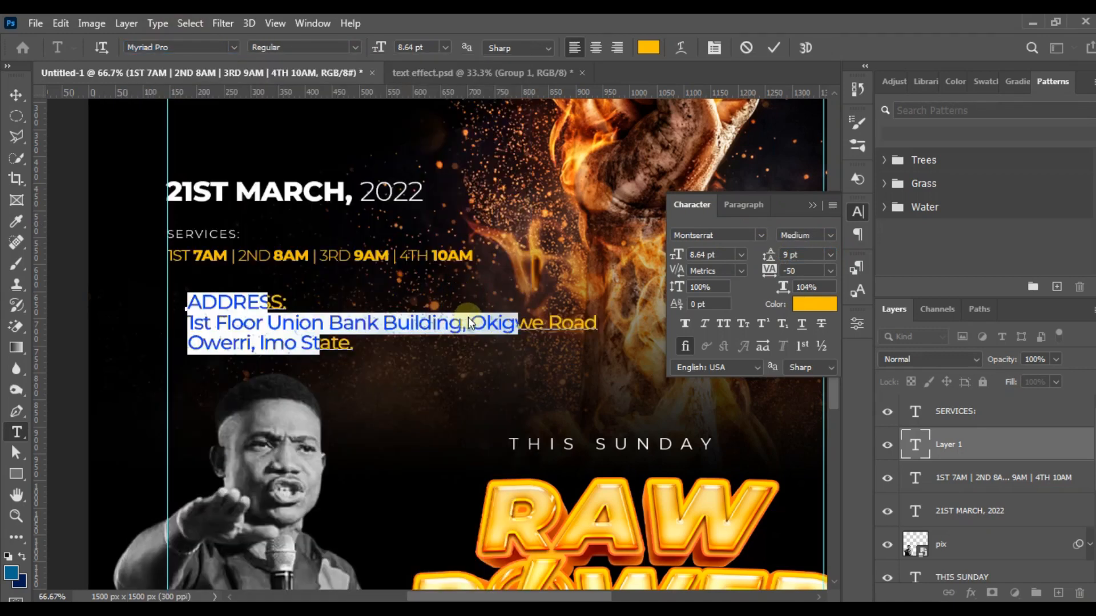
pyautogui.click(411, 52)
pyautogui.moveTo(428, 47); pyautogui.dragTo(380, 49)
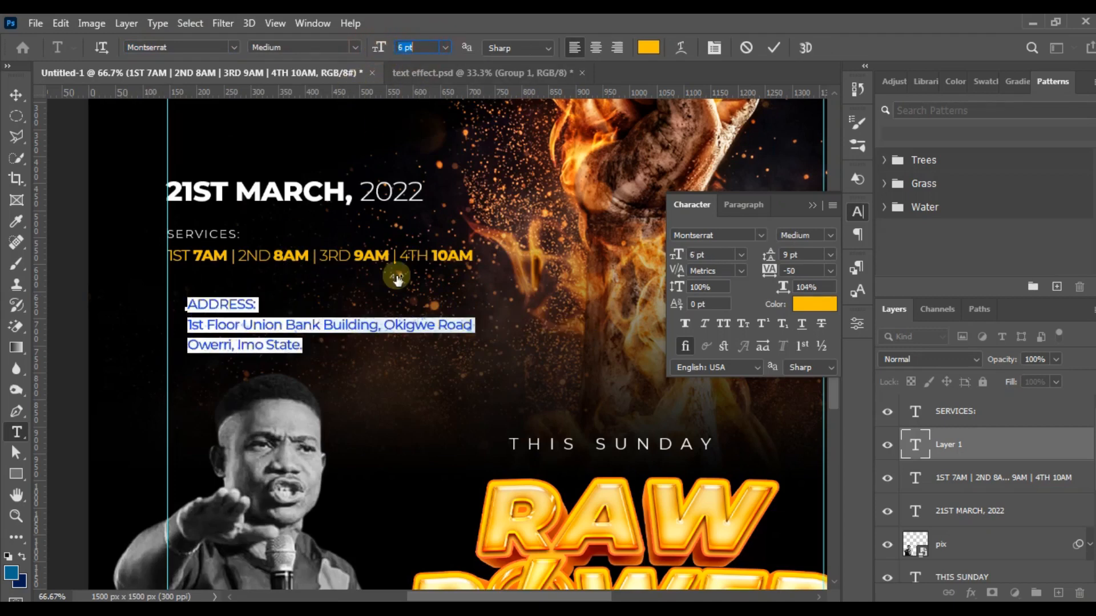
# Move the address block onto the left vertical guide just beneath the service times and set its leading to 7 pt
pyautogui.moveTo(387, 380); pyautogui.dragTo(369, 362)
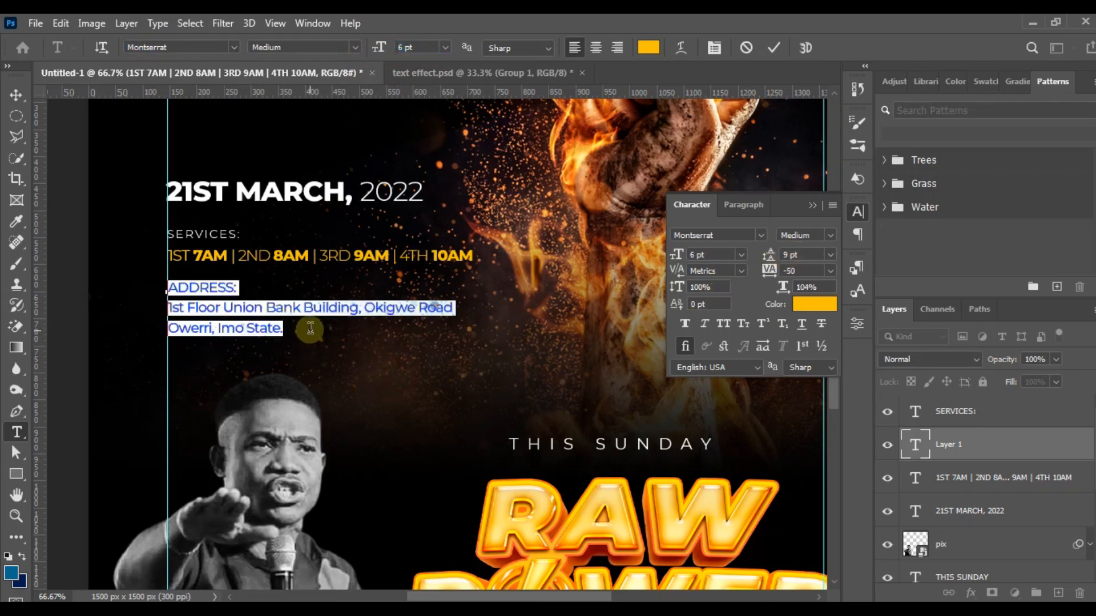
pyautogui.click(798, 255)
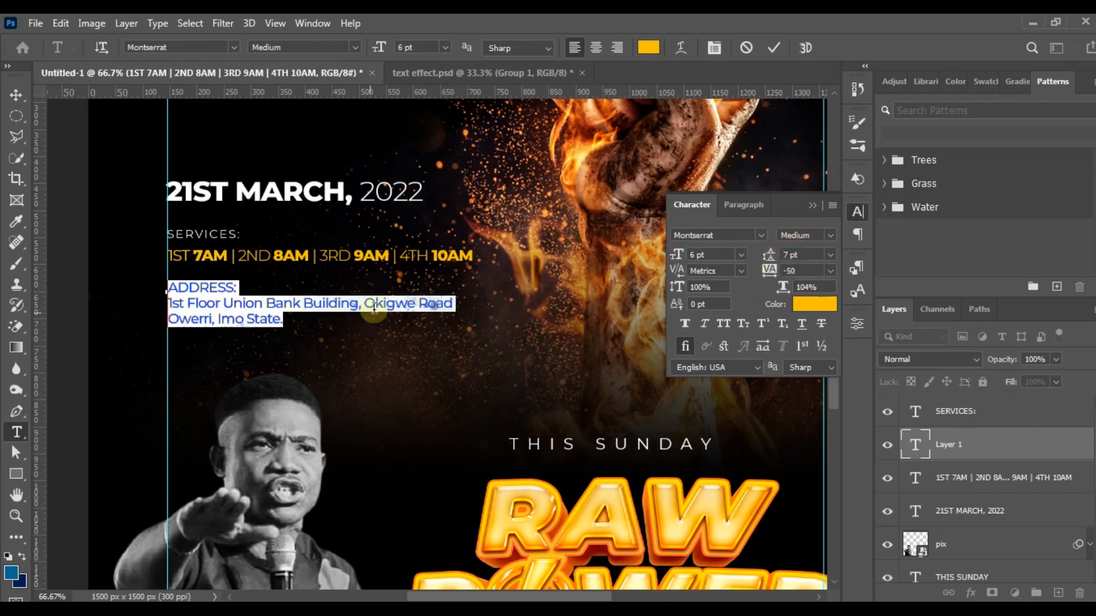
# Recolour the whole address text block white
pyautogui.click(313, 320)
pyautogui.moveTo(313, 319); pyautogui.dragTo(152, 261)
pyautogui.click(648, 47)
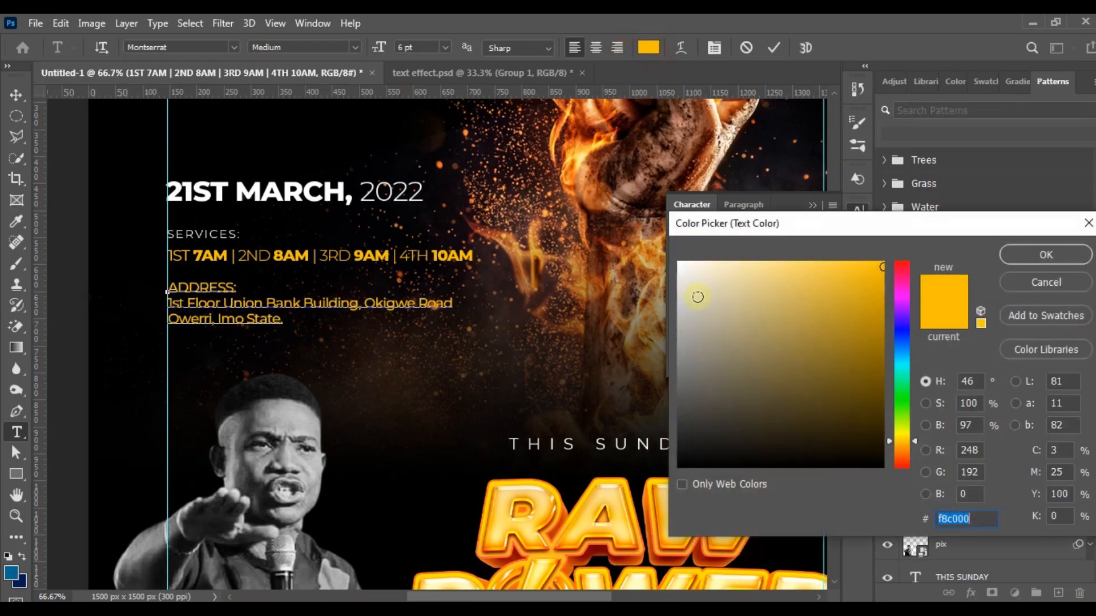
pyautogui.moveTo(697, 293); pyautogui.dragTo(662, 251)
pyautogui.click(1047, 254)
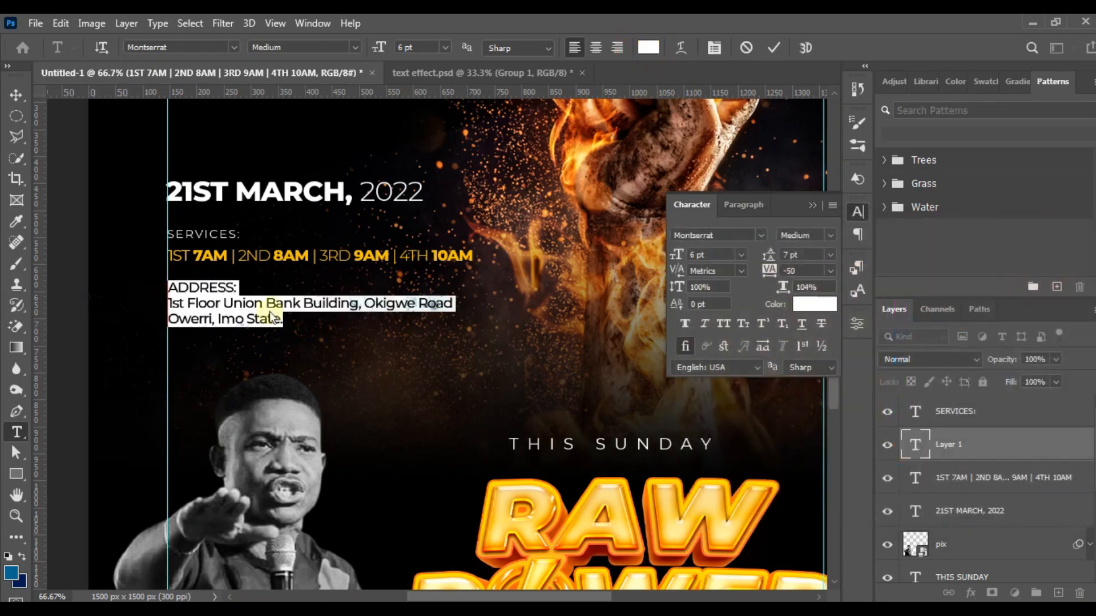
# Set the two address lines below the "ADDRESS:" heading in Montserrat Bold, leaving the heading's weight as it is
pyautogui.click(284, 319)
pyautogui.moveTo(283, 319); pyautogui.dragTo(167, 299)
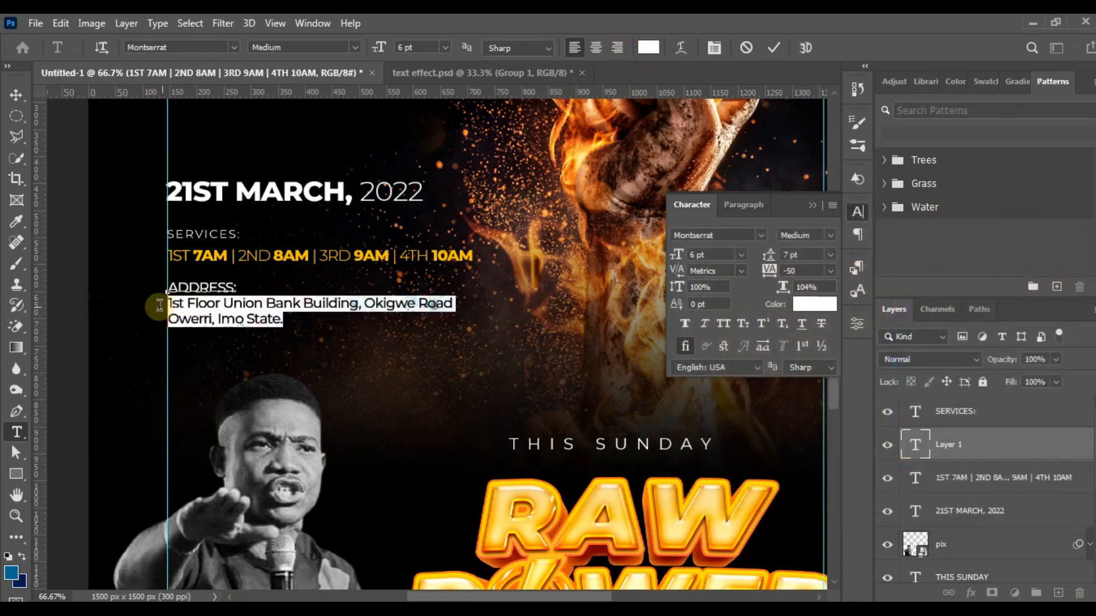
pyautogui.click(357, 52)
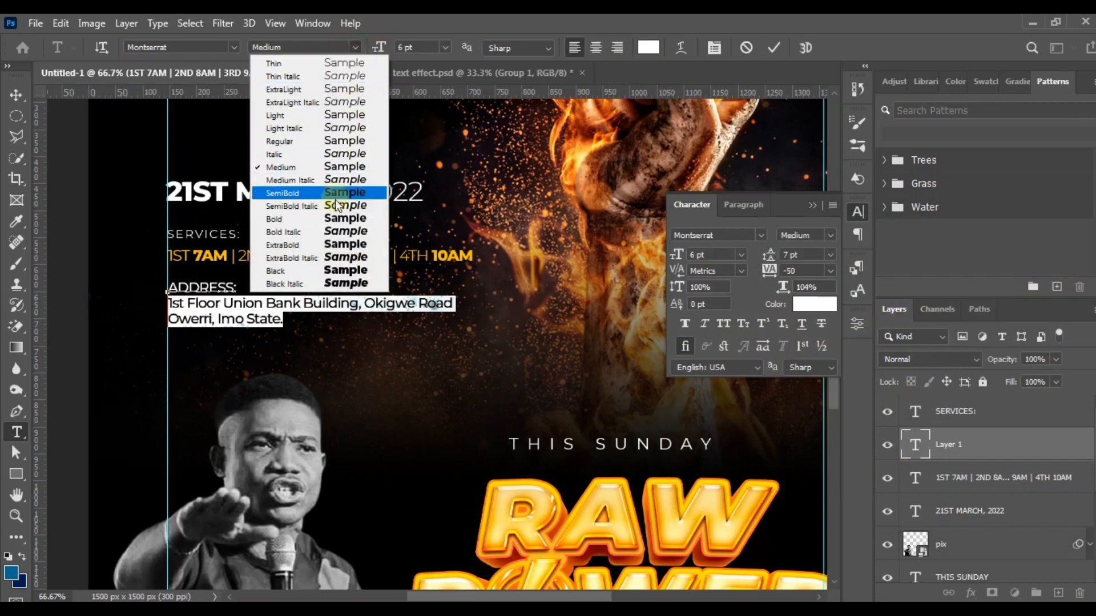
pyautogui.click(338, 219)
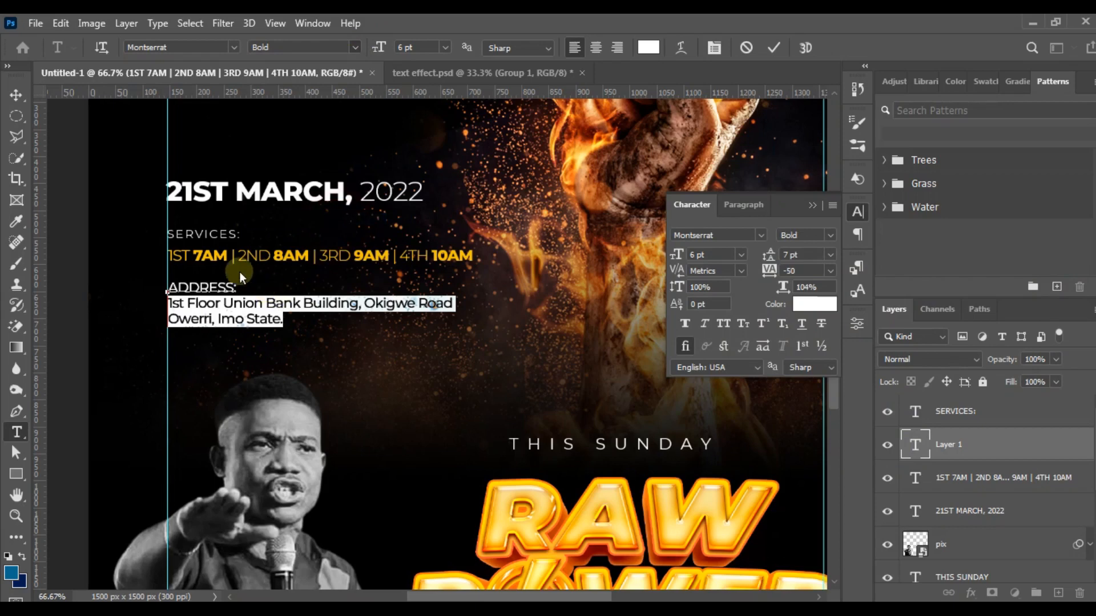
pyautogui.click(232, 290)
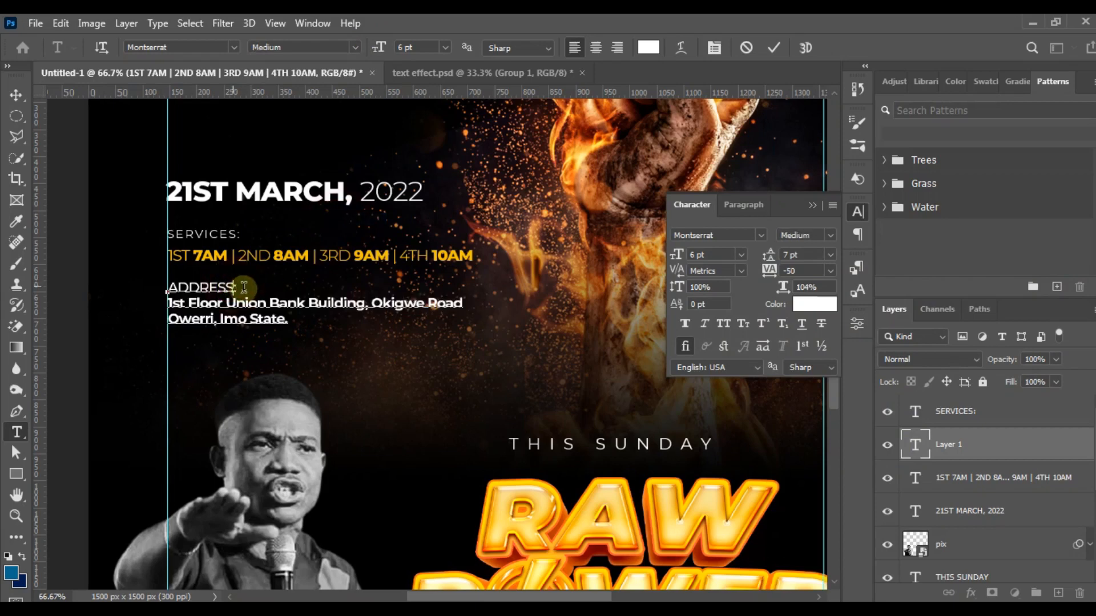
pyautogui.click(16, 95)
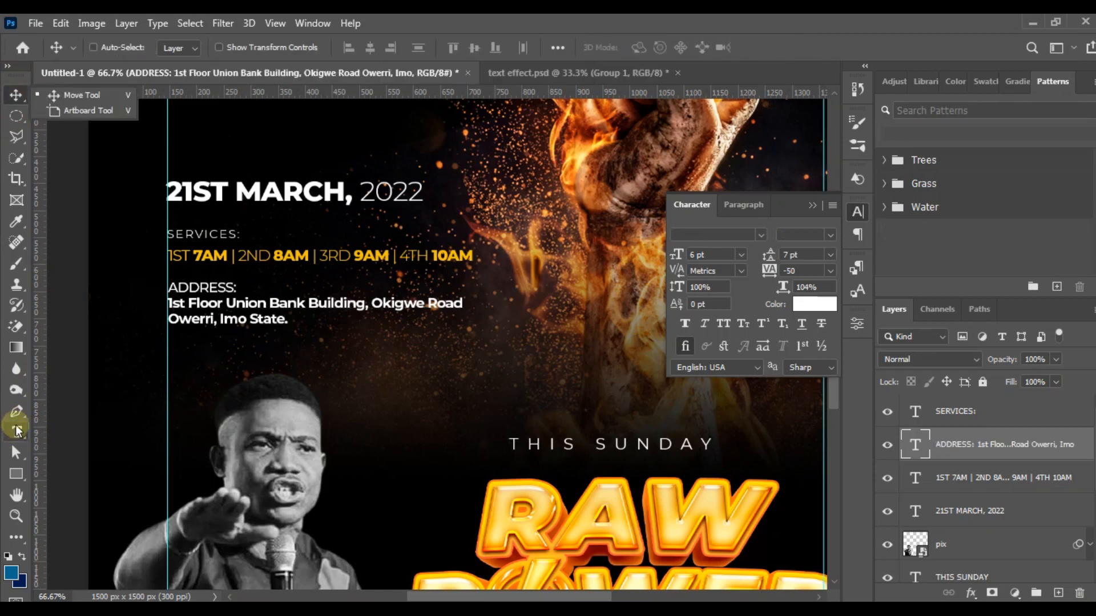
# Check the font settings of the "SERVICES:" heading and set the whole address text size to 5 pt
pyautogui.click(17, 431)
pyautogui.click(199, 232)
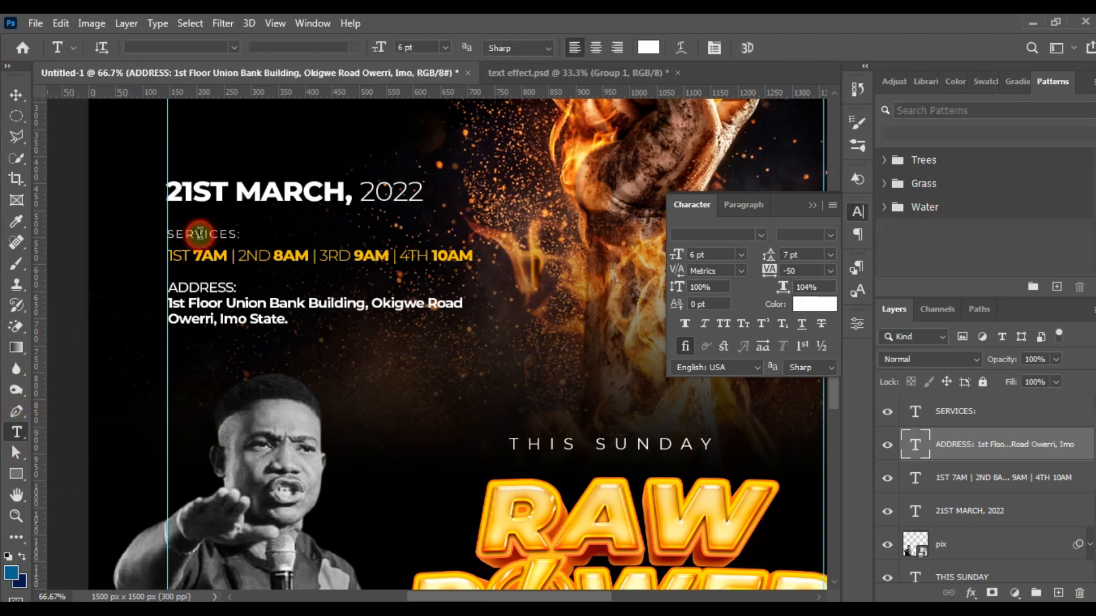
pyautogui.hotkey('ctrl', 'Return')
pyautogui.press('v')
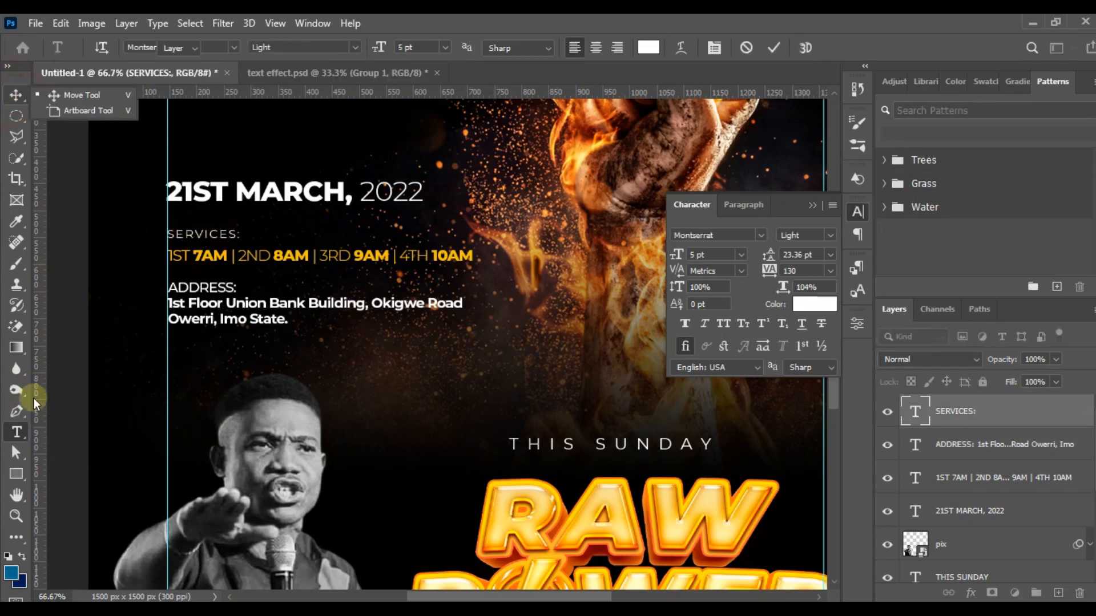
pyautogui.press('t')
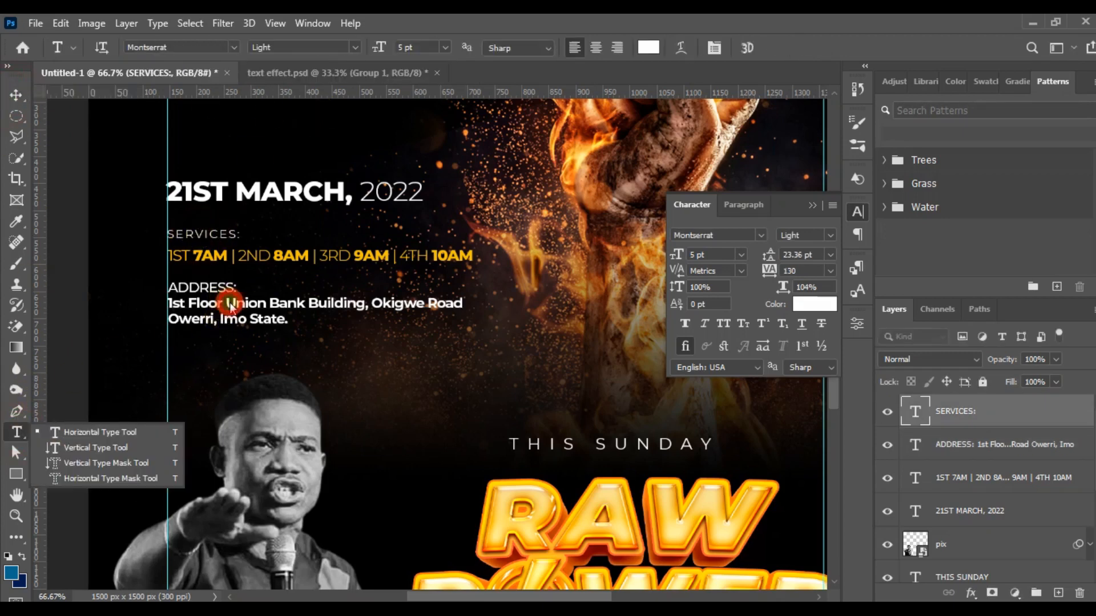
pyautogui.click(231, 303)
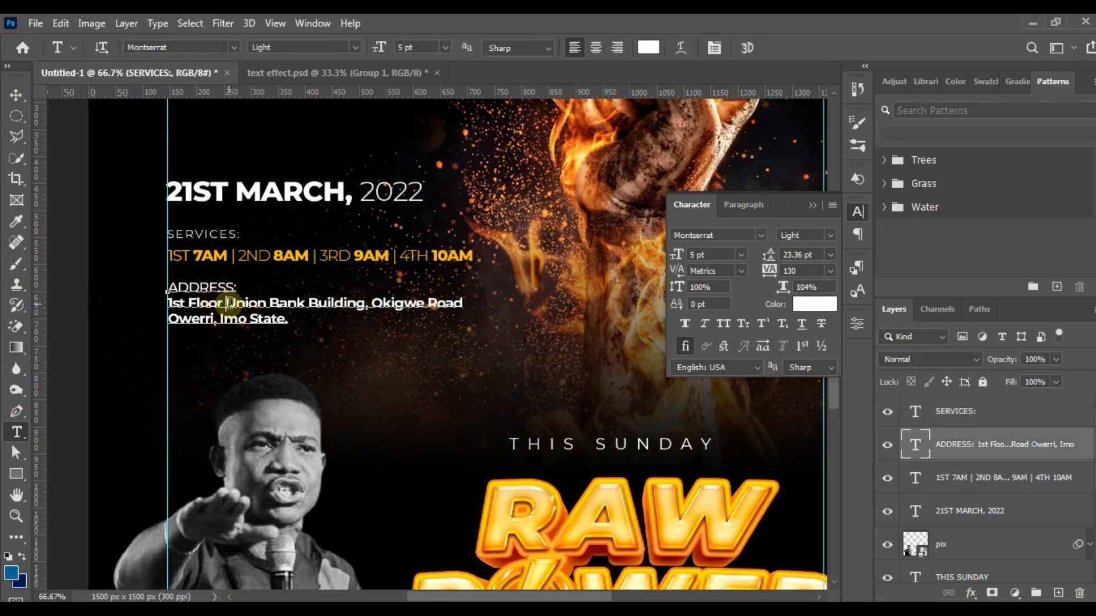
pyautogui.hotkey('ctrl', 'a')
pyautogui.click(383, 48)
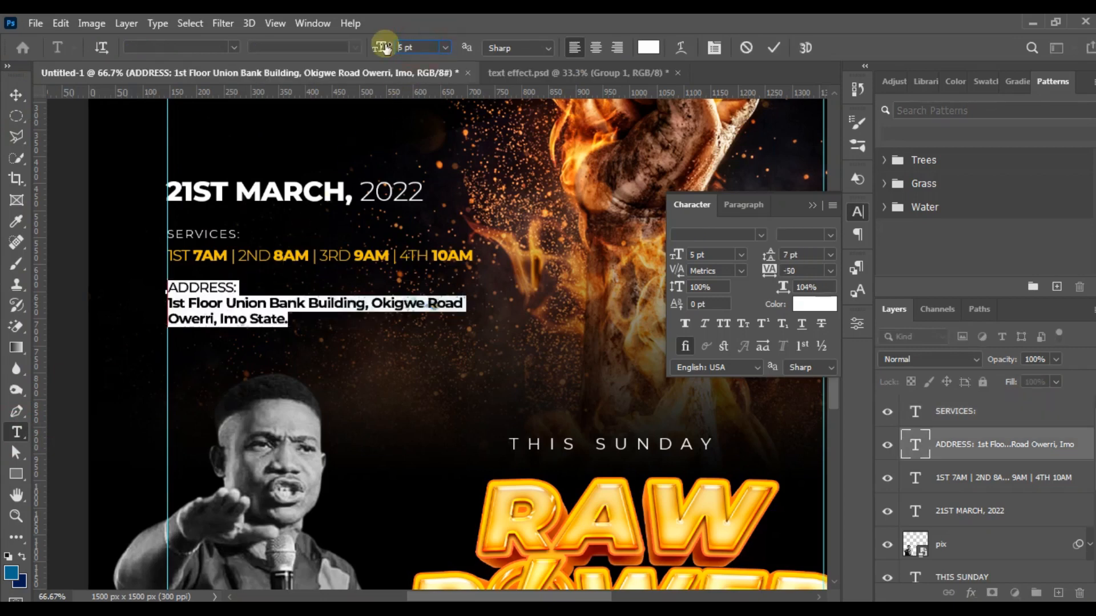
pyautogui.click(16, 95)
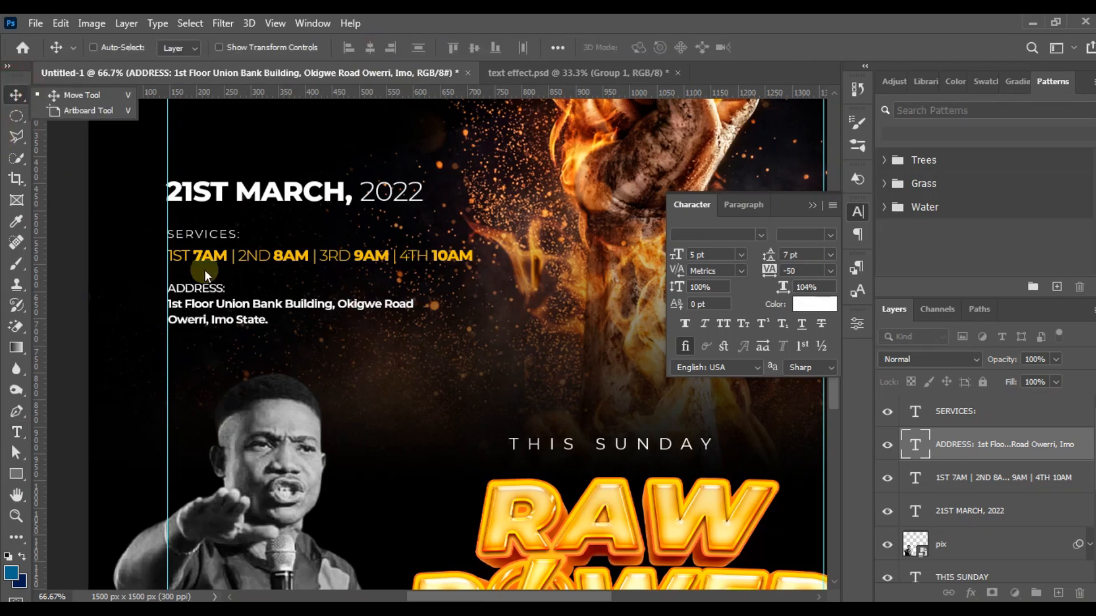
pyautogui.click(249, 284)
# Set the tracking of the "ADDRESS:" heading to 90
pyautogui.click(11, 436)
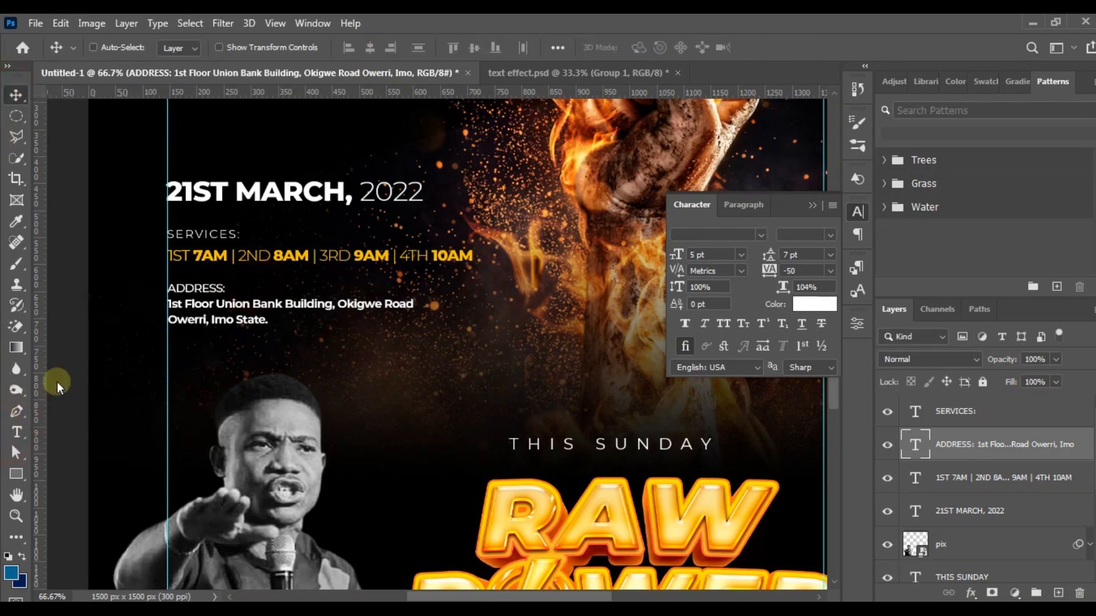
pyautogui.click(16, 432)
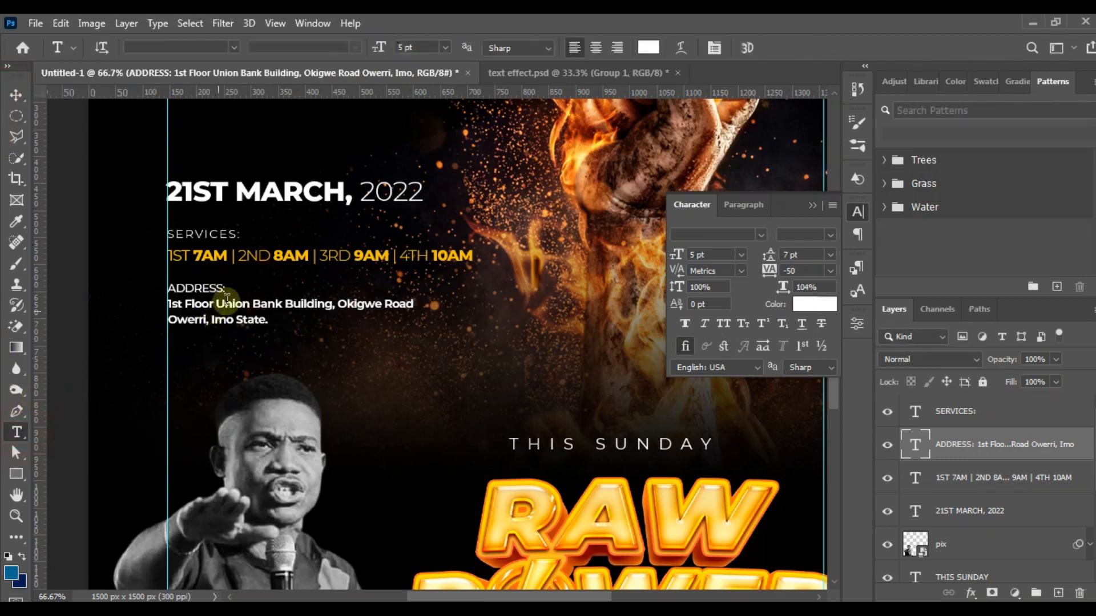
pyautogui.moveTo(227, 293); pyautogui.dragTo(167, 289)
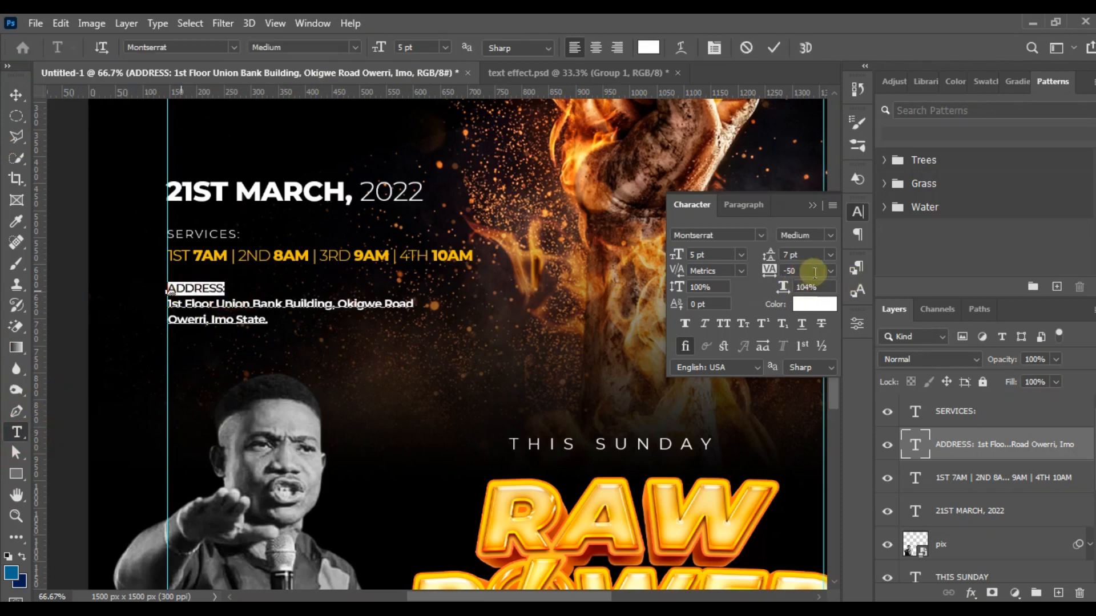
pyautogui.moveTo(768, 271); pyautogui.dragTo(781, 273)
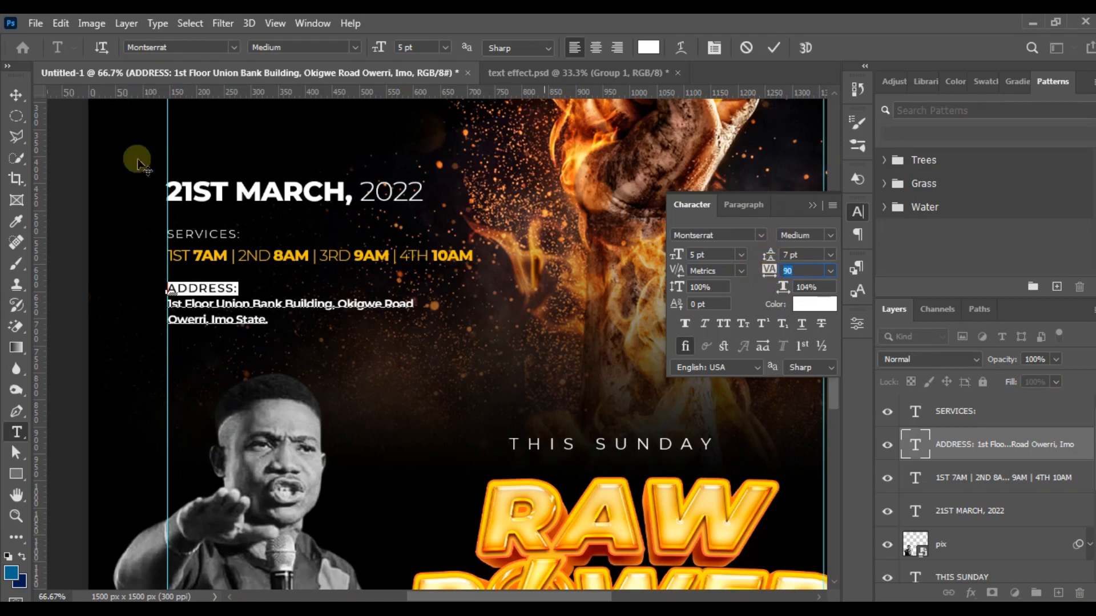
pyautogui.click(22, 96)
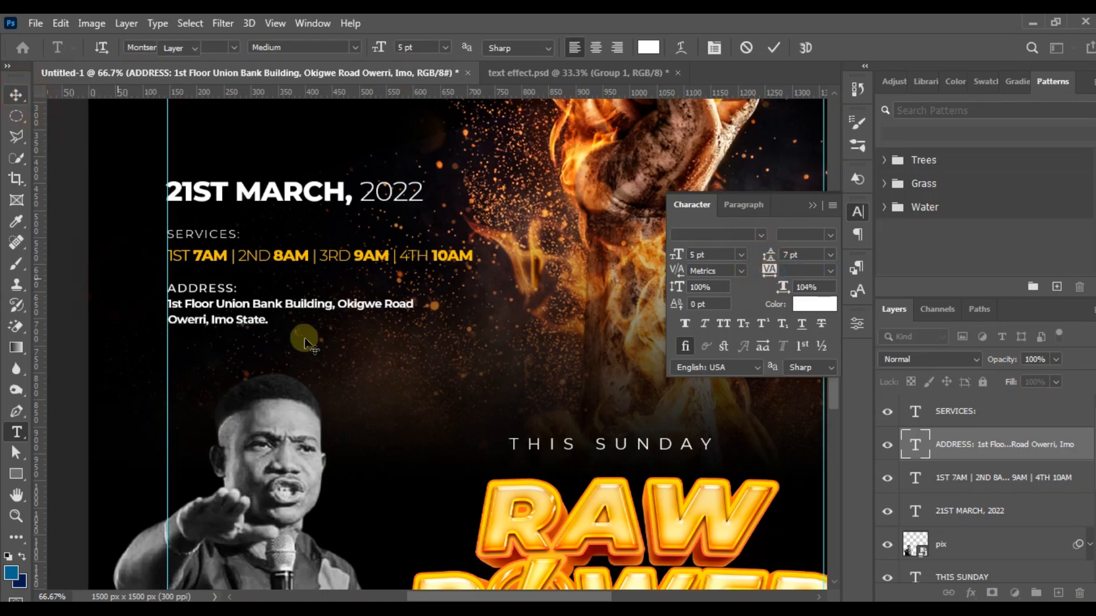
# Move the address block up so it sits closer beneath the service times, keeping it on the left vertical guide
pyautogui.click(335, 360)
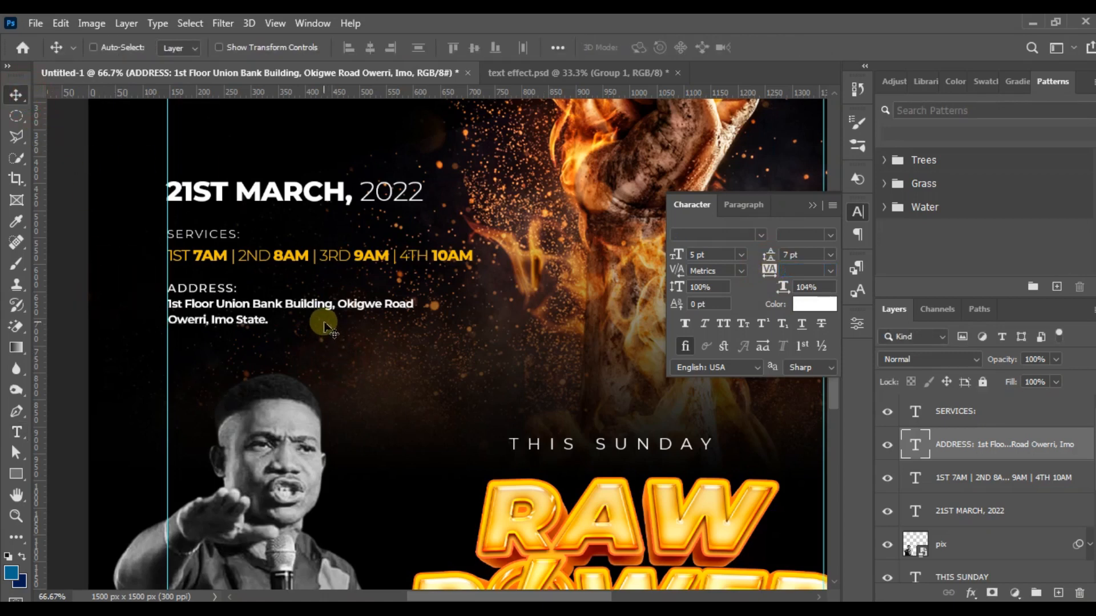
pyautogui.moveTo(323, 322); pyautogui.dragTo(323, 321)
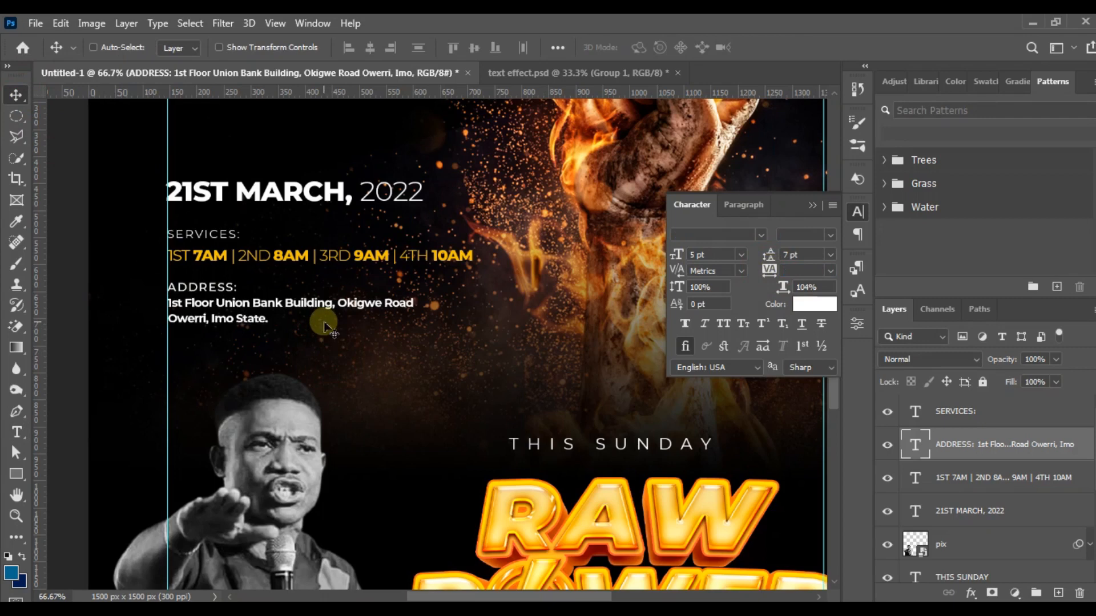
pyautogui.moveTo(312, 297); pyautogui.dragTo(312, 296)
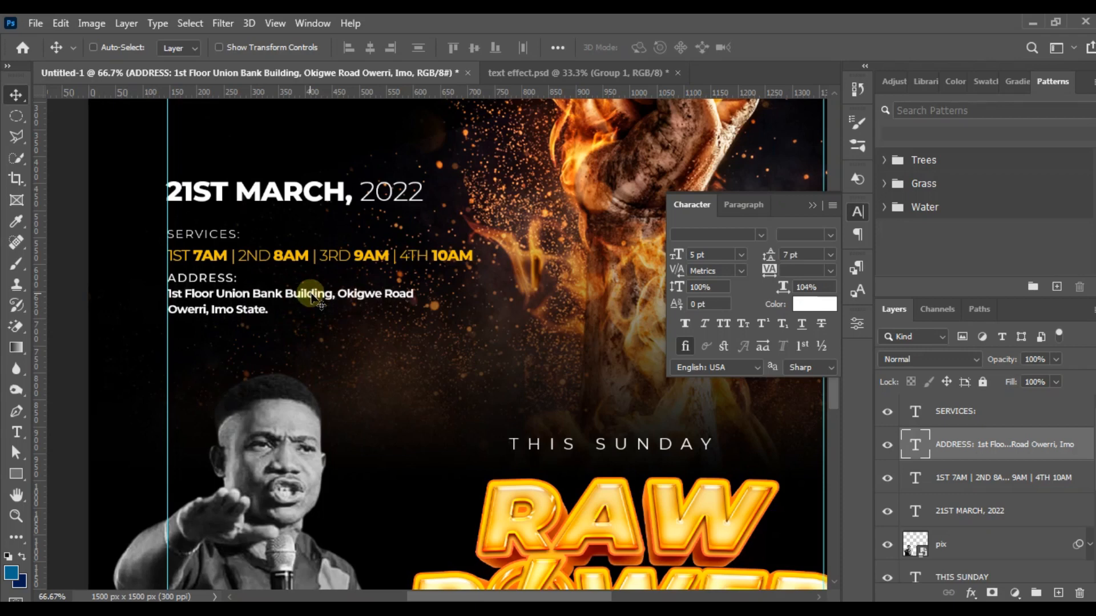
pyautogui.click(812, 204)
# Nudge the "SERVICES:" heading, service times and address layers up together, closer to the event date
pyautogui.keyDown('ctrl'); pyautogui.click(973, 477); pyautogui.keyUp('ctrl')
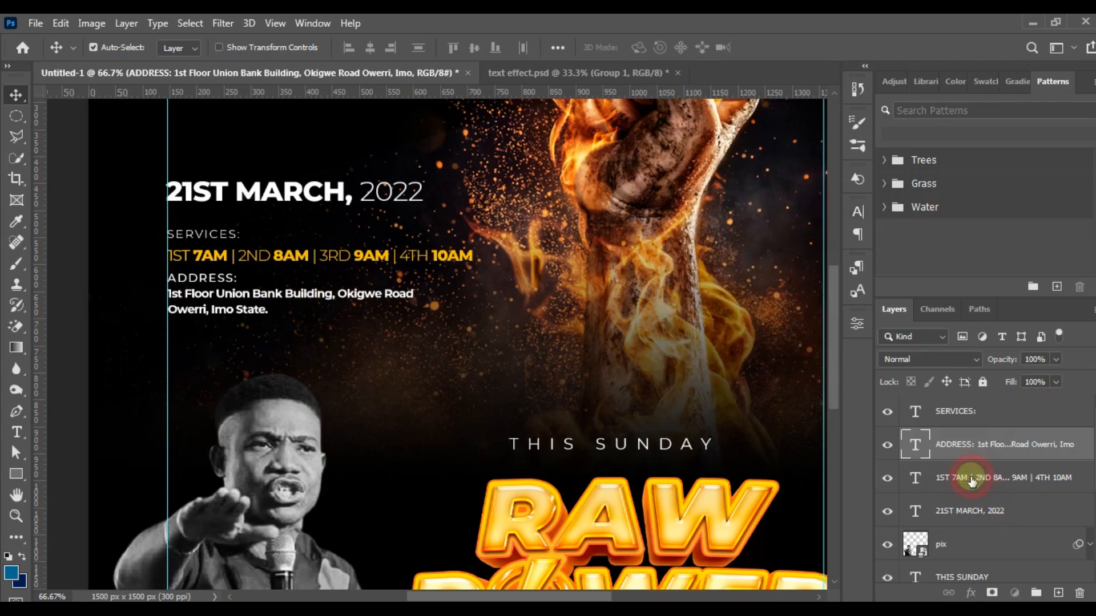
pyautogui.keyDown('ctrl'); pyautogui.click(963, 411); pyautogui.keyUp('ctrl')
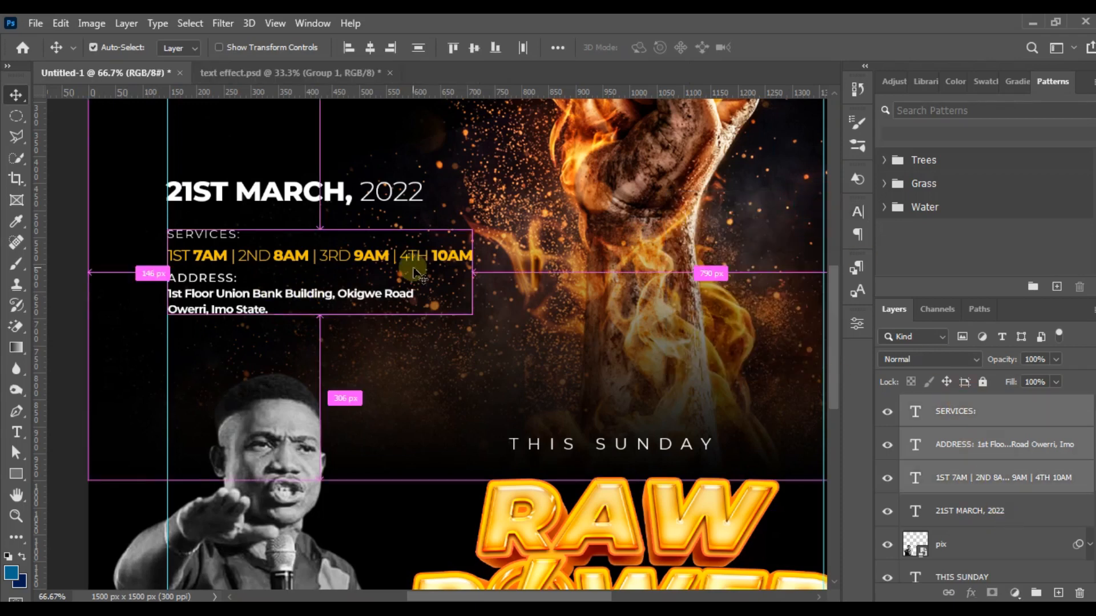
pyautogui.press('Up')
pyautogui.press('Up')
pyautogui.press('Up')
pyautogui.press('Up')
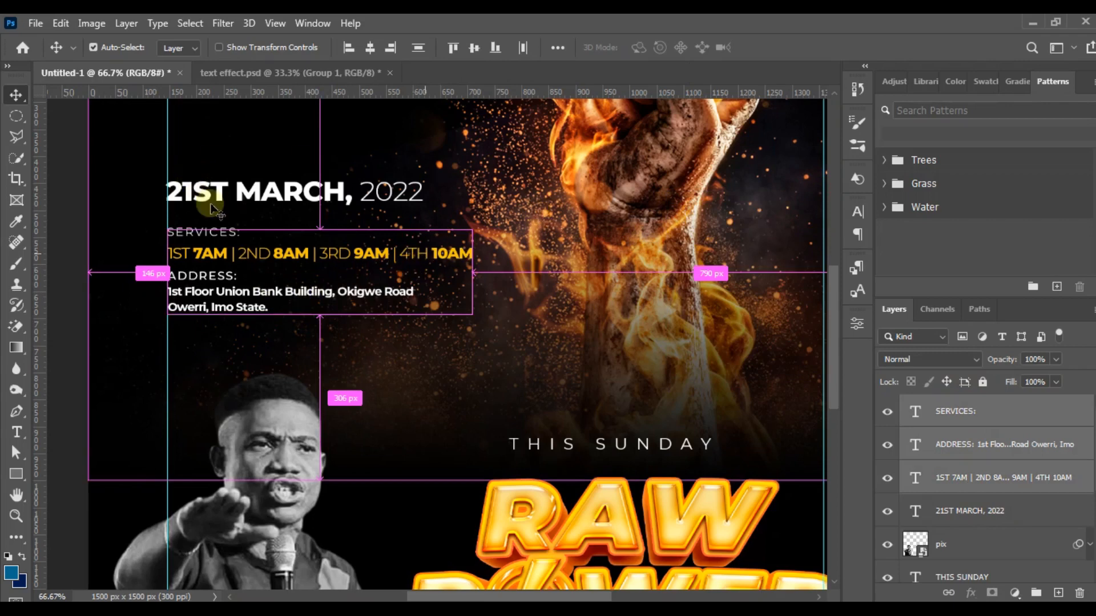
pyautogui.press('Up')
pyautogui.press('Up')
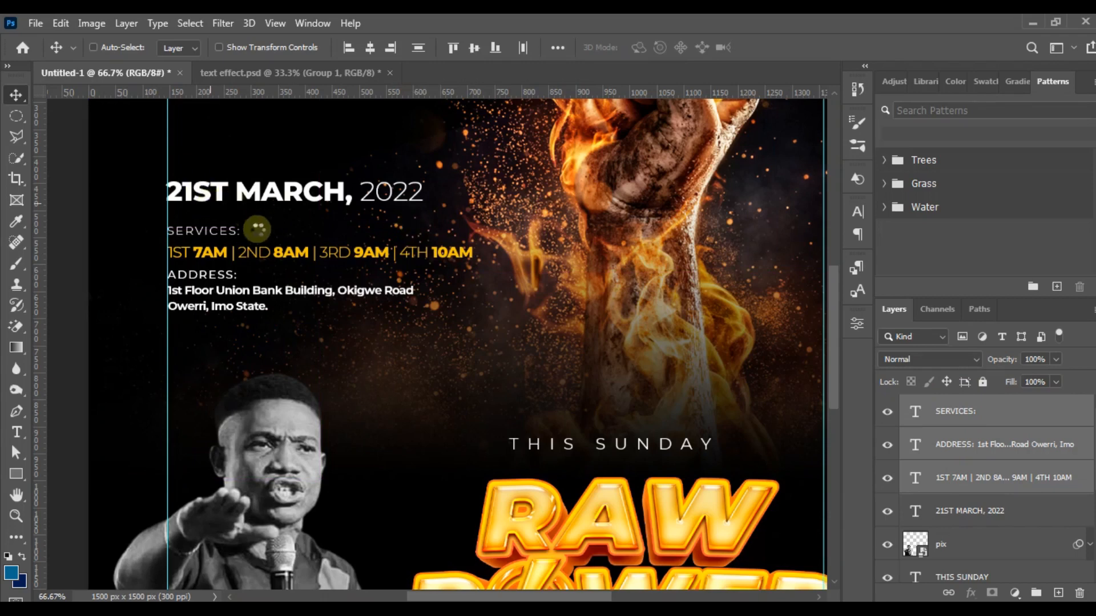
pyautogui.press('Up')
pyautogui.press('Up')
pyautogui.press('Up')
pyautogui.press('Up')
pyautogui.press('Up')
pyautogui.press('Up')
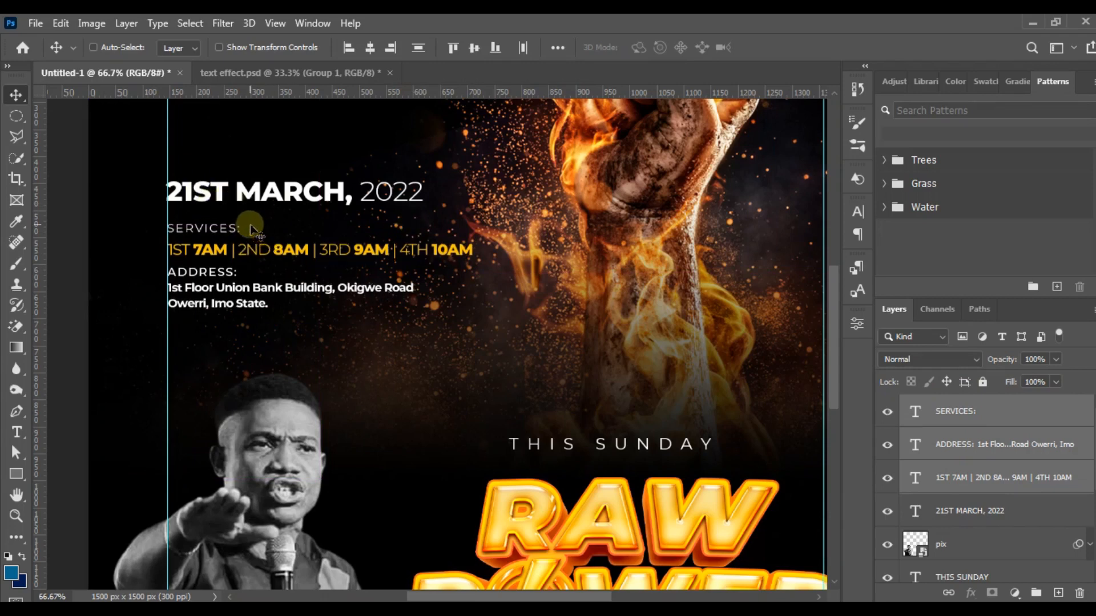
pyautogui.press('Up')
pyautogui.press('Up')
pyautogui.press('Up')
pyautogui.press('Up')
pyautogui.press('Up')
pyautogui.press('Up')
pyautogui.press('Up')
pyautogui.press('Up')
pyautogui.press('Up')
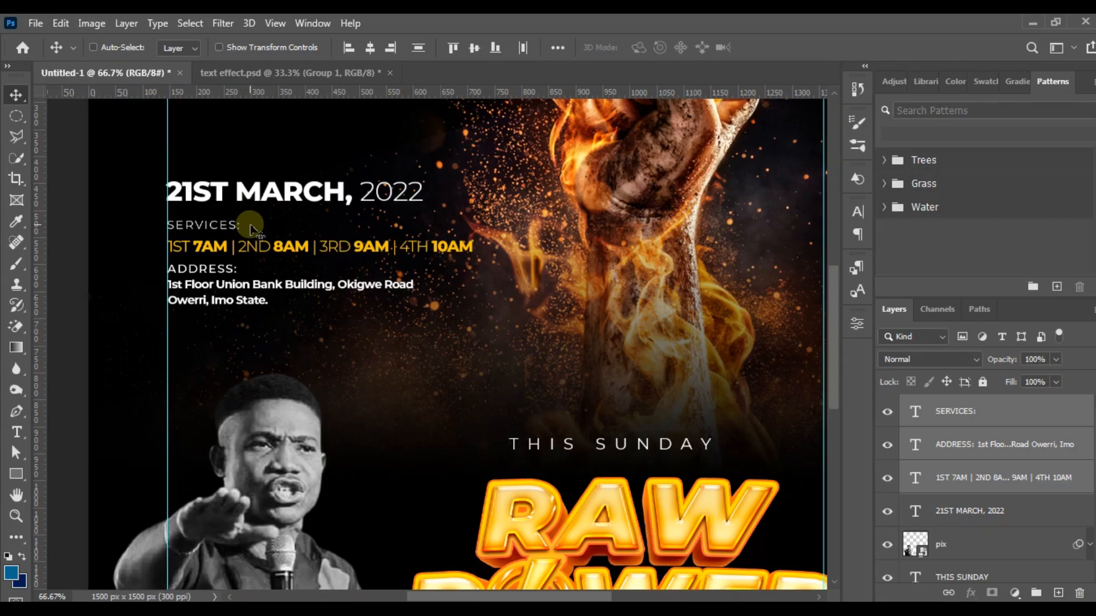
# Shift the burning fist image slightly to the right, away from the service times
pyautogui.hotkey('ctrl', '-')
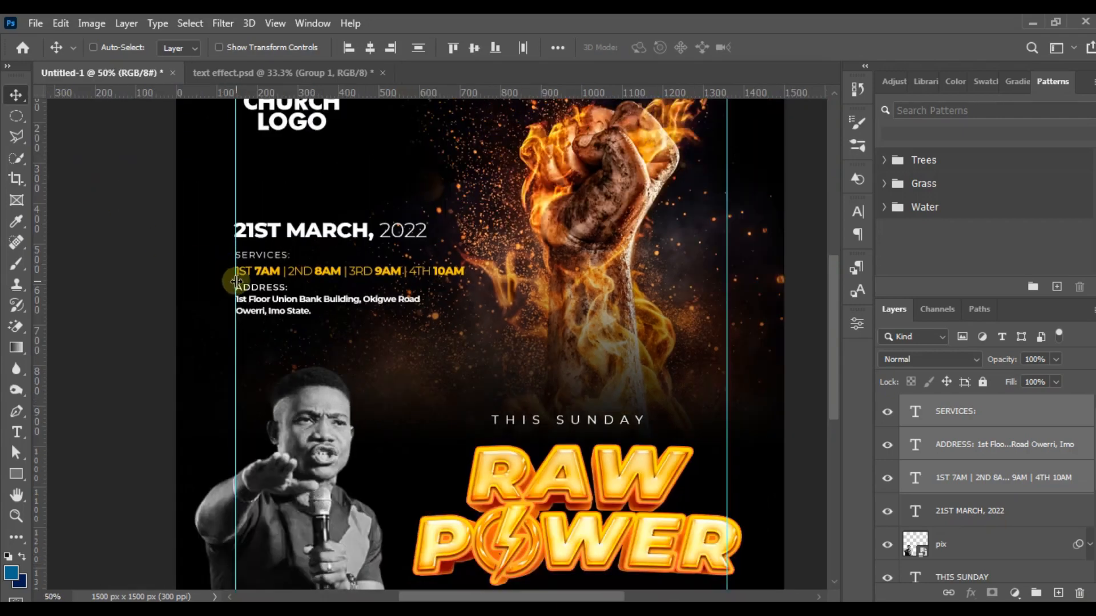
pyautogui.hotkey('ctrl', '-')
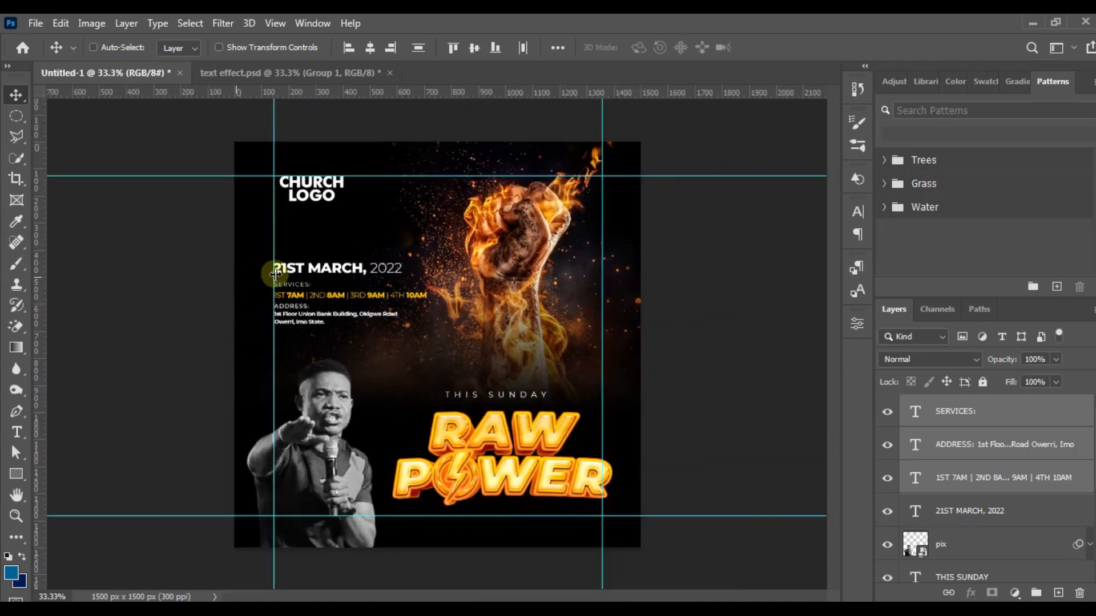
pyautogui.press('ctrl')
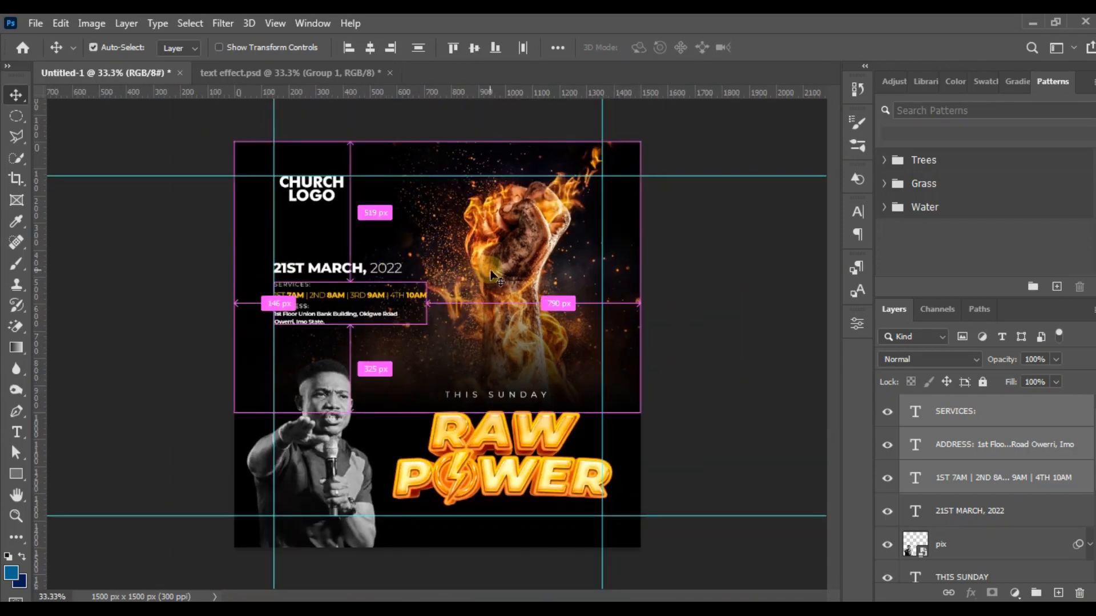
pyautogui.keyDown('ctrl'); pyautogui.click(496, 271); pyautogui.keyUp('ctrl')
pyautogui.moveTo(501, 267); pyautogui.dragTo(511, 268)
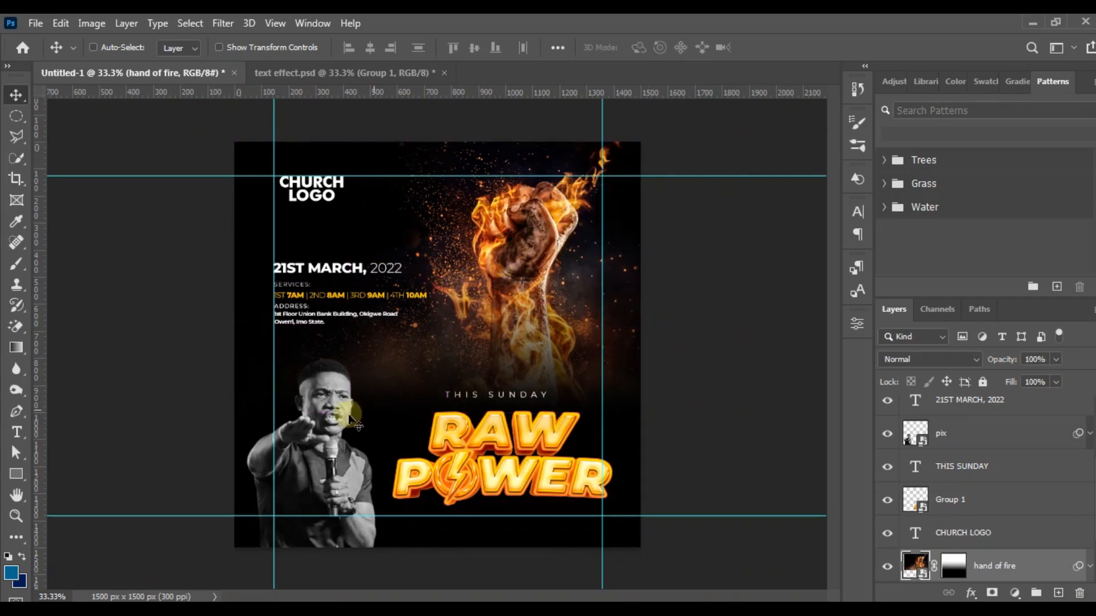
# Add a layer mask to the speaker photo layer "pix"
pyautogui.hotkey('ctrl', '+')
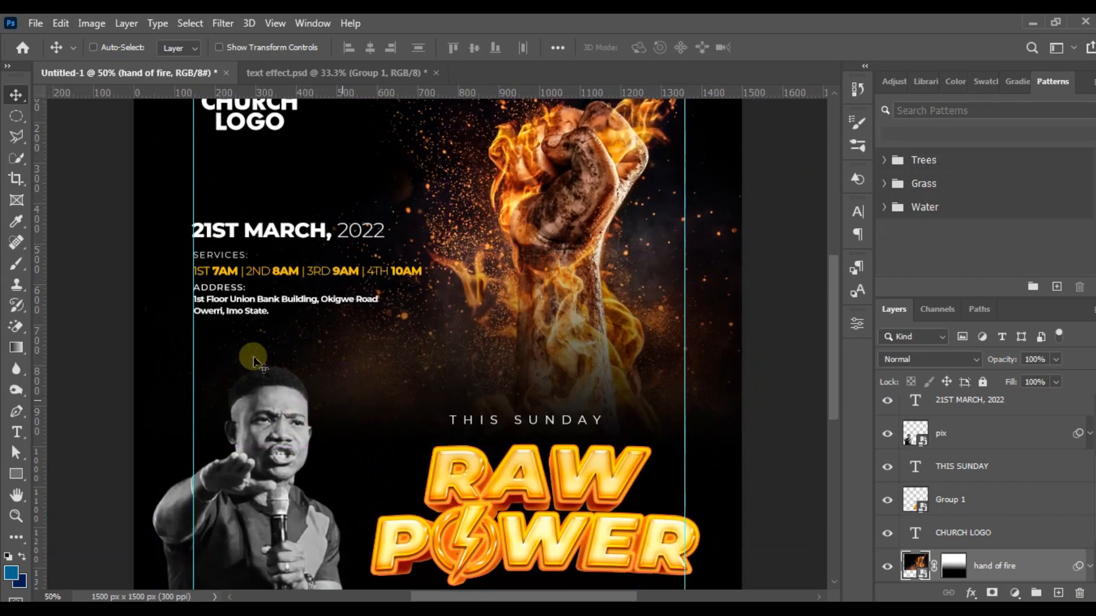
pyautogui.scroll(-5, 256, 357)
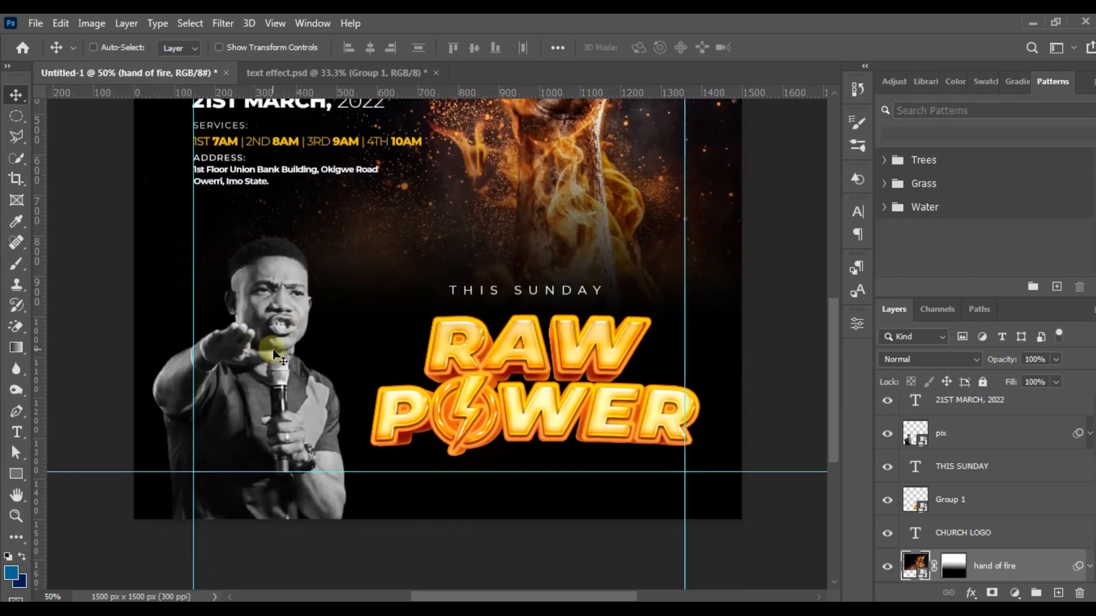
pyautogui.click(943, 436)
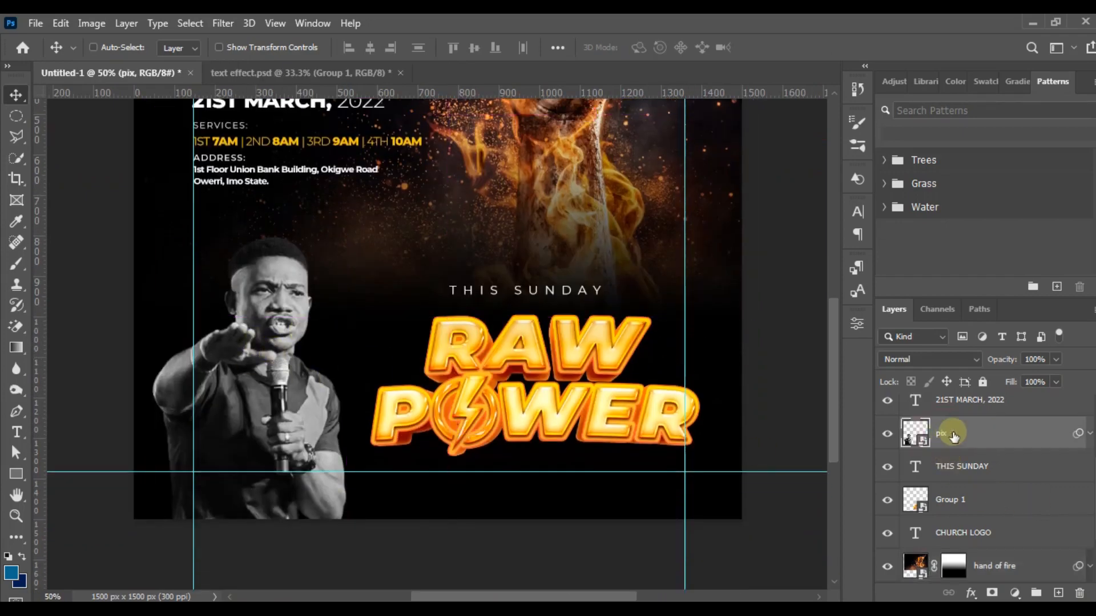
pyautogui.click(992, 592)
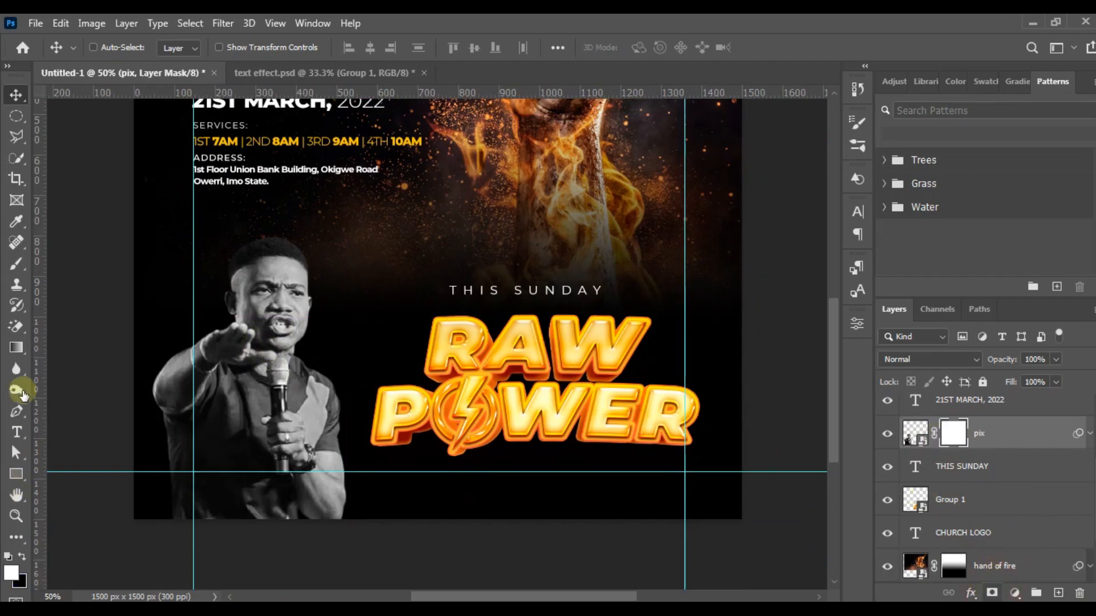
# Fade out the bottom of the speaker photo with a black-to-white linear gradient on the "pix" layer mask
pyautogui.click(17, 350)
pyautogui.click(86, 346)
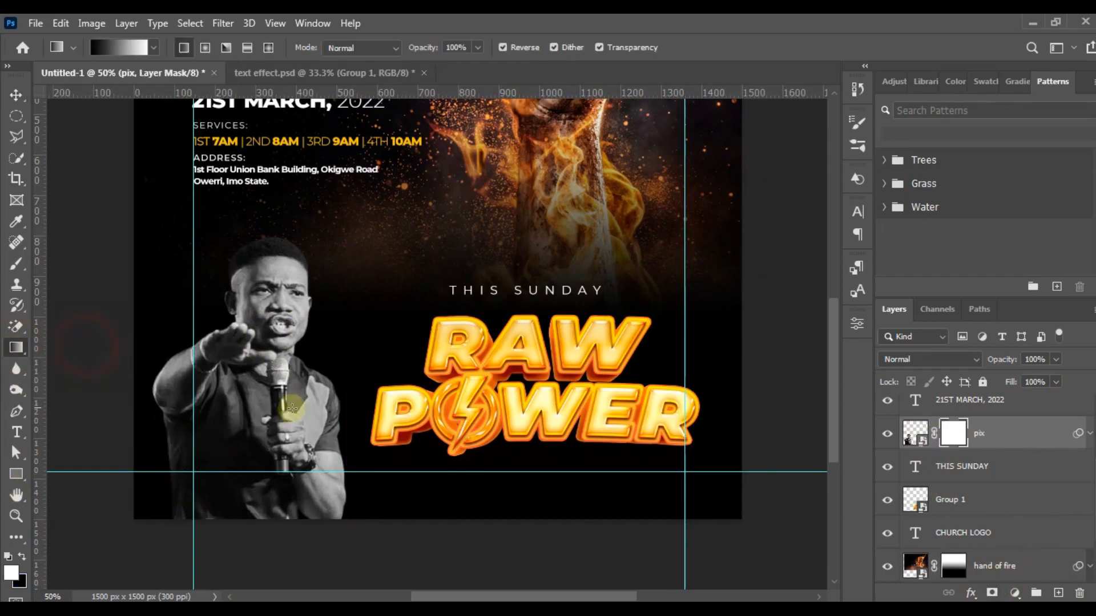
pyautogui.moveTo(260, 397); pyautogui.dragTo(257, 553)
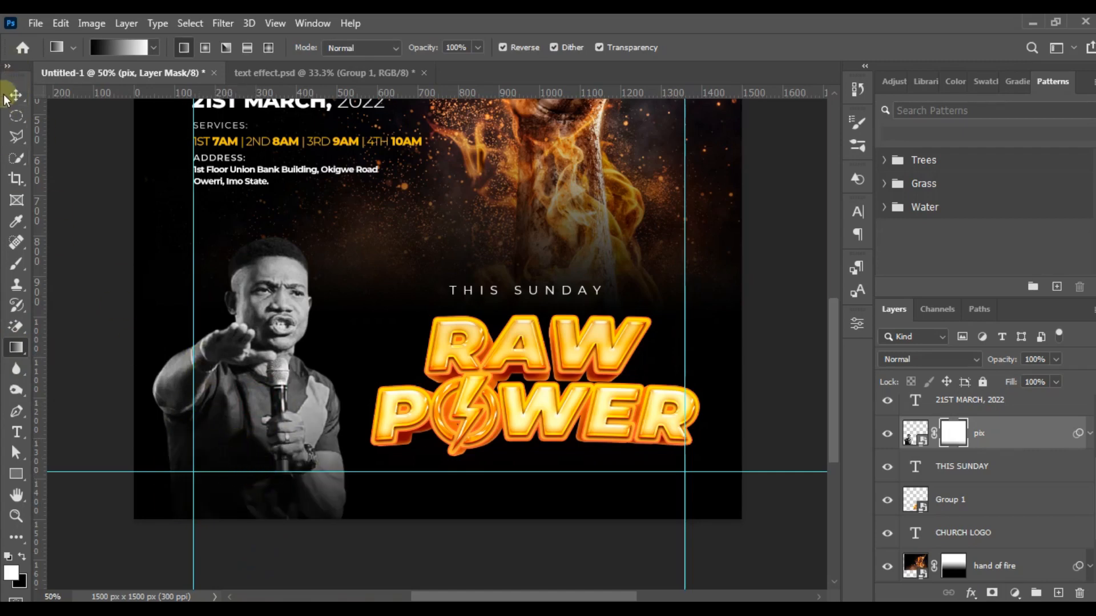
pyautogui.click(8, 97)
# Add the speaker's name as a text line over the lower part of the speaker photo and colour it white (ffffff)
pyautogui.click(17, 432)
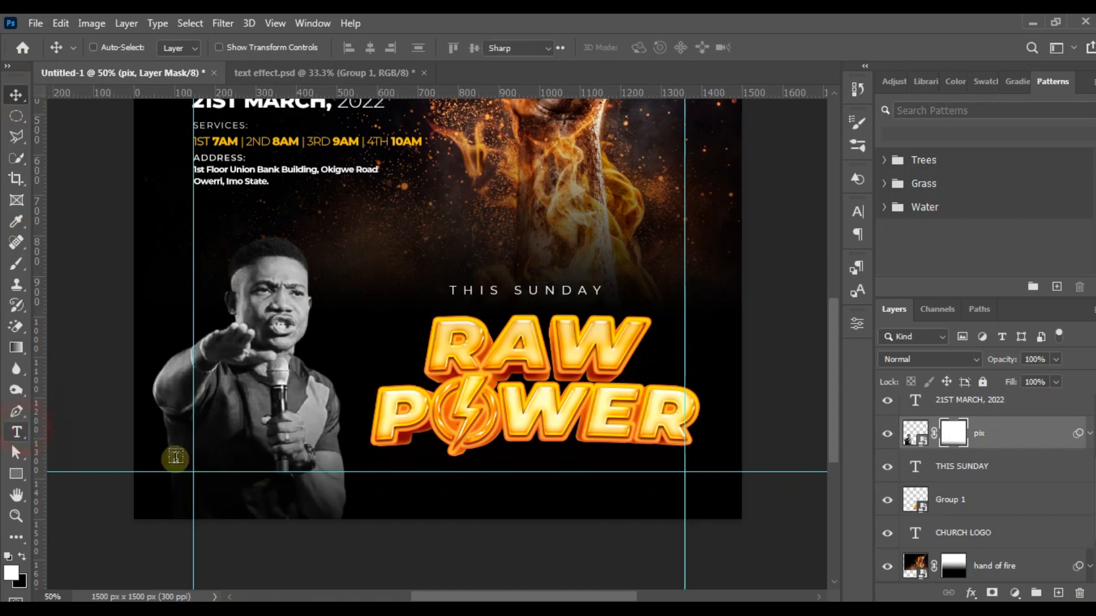
pyautogui.click(212, 463)
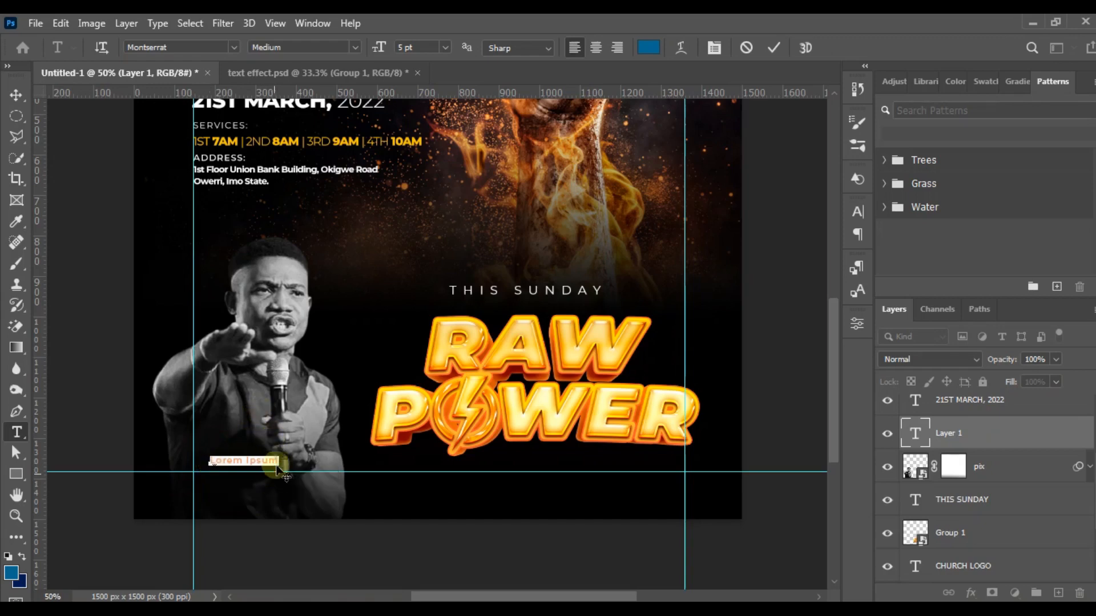
pyautogui.write('Pst Jerry Eze')
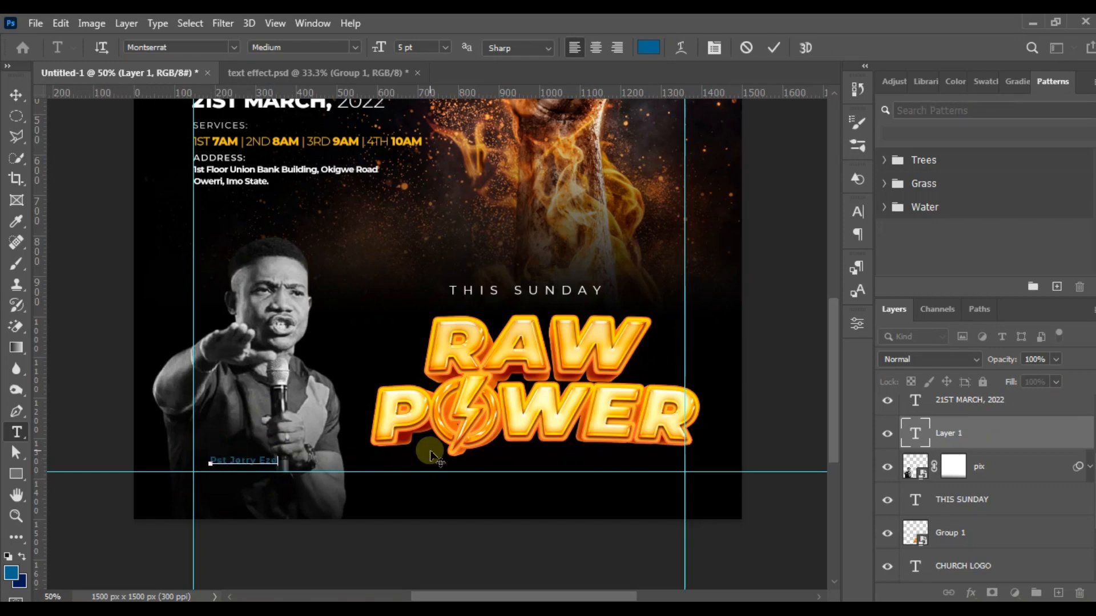
pyautogui.hotkey('ctrl', 'a')
pyautogui.click(649, 47)
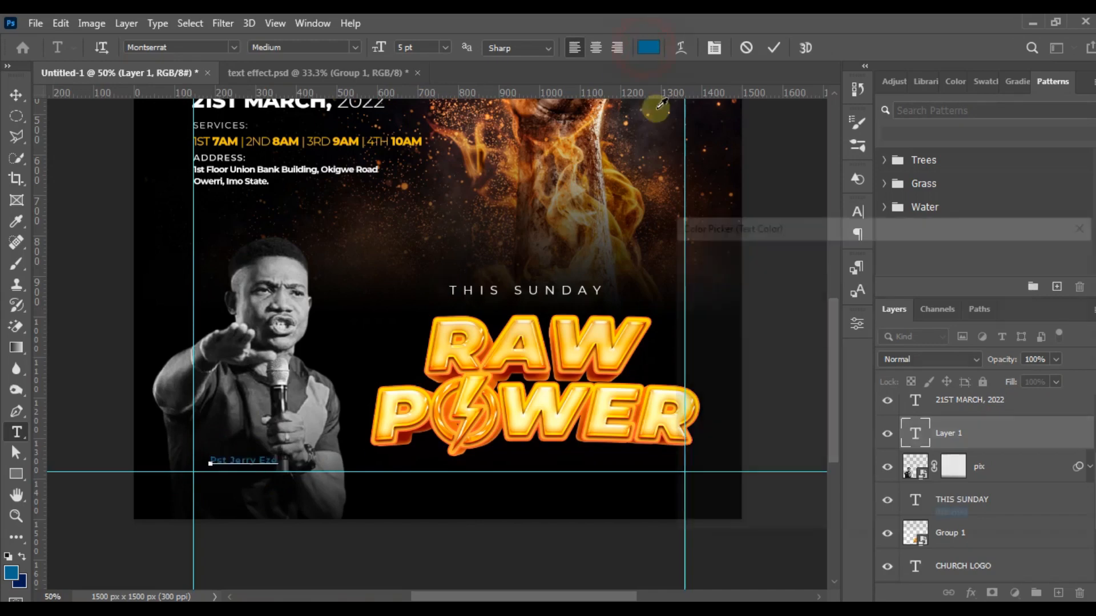
pyautogui.moveTo(713, 291); pyautogui.dragTo(662, 253)
pyautogui.click(1044, 257)
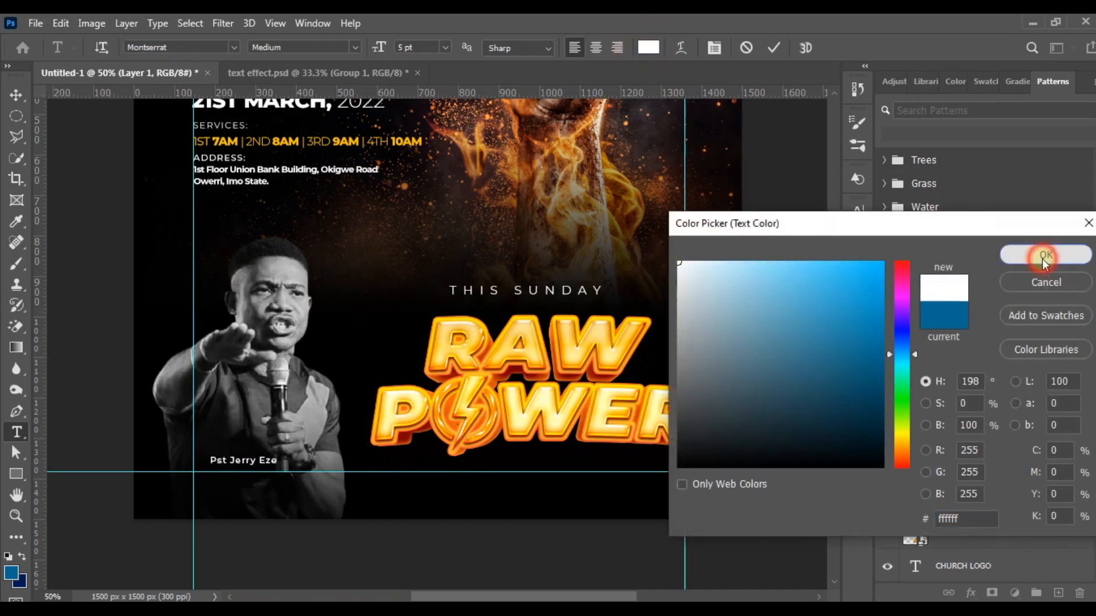
# Set the speaker name text to tracking -50 and font size 8 pt
pyautogui.click(858, 211)
pyautogui.click(829, 270)
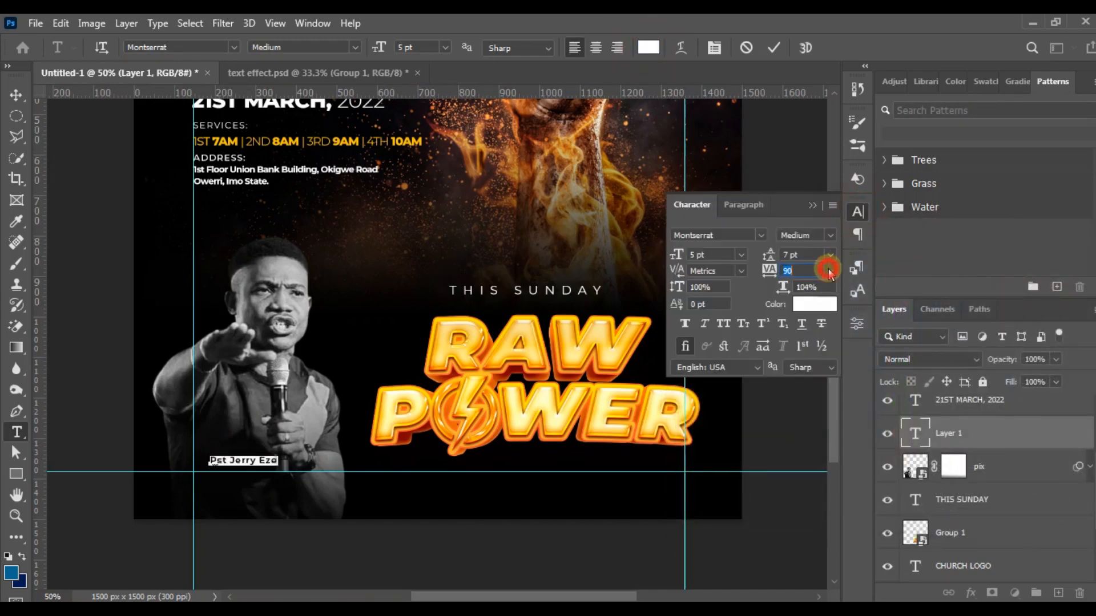
pyautogui.click(823, 313)
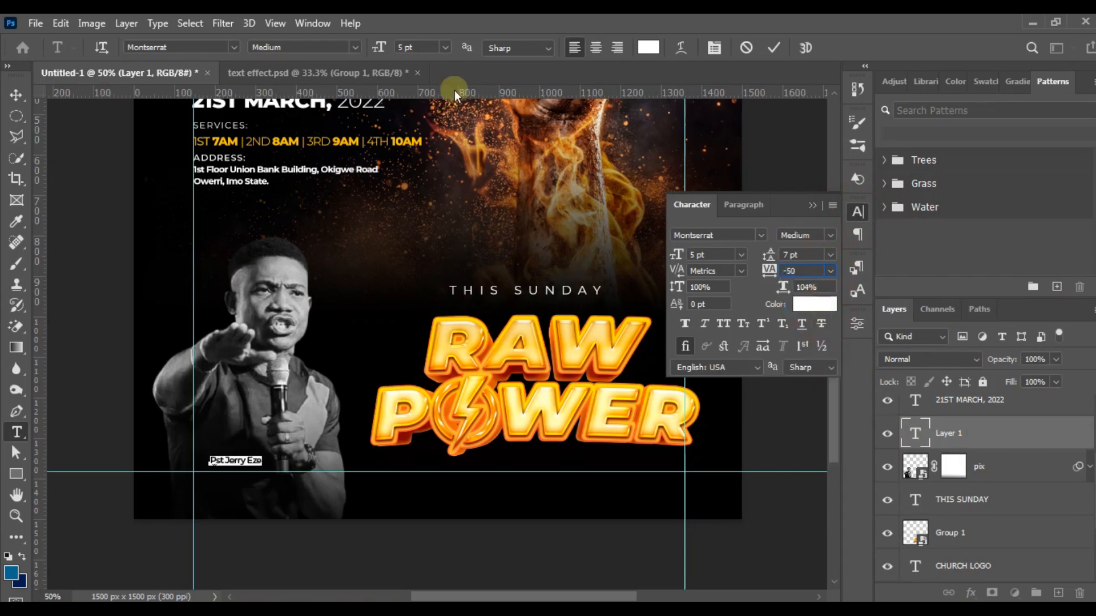
pyautogui.moveTo(379, 48); pyautogui.dragTo(382, 50)
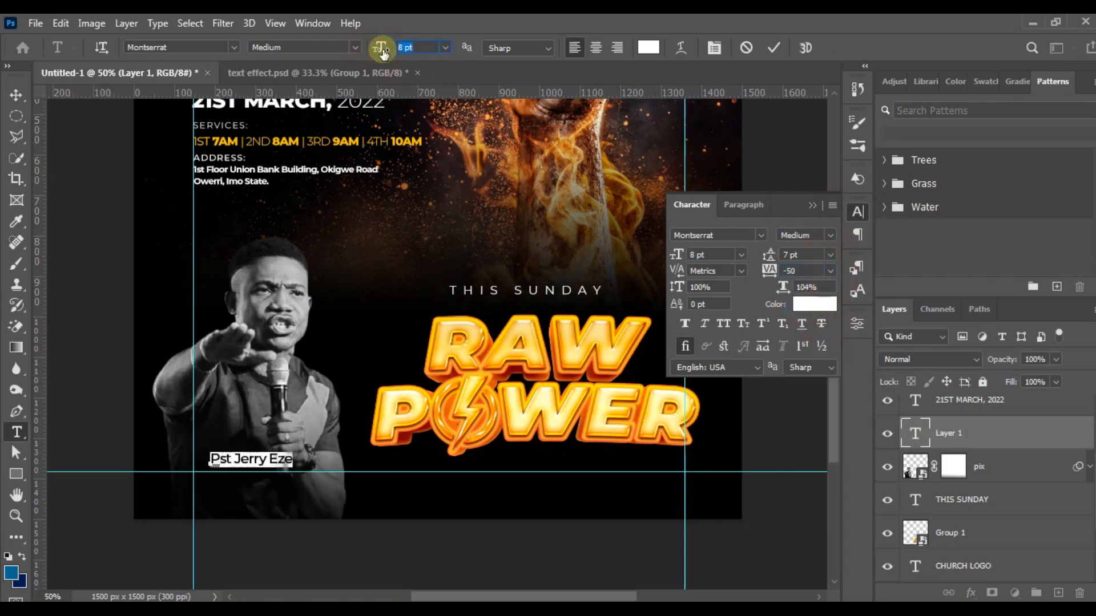
# Move the speaker name against the left vertical guide, leaving room for another line above the lower horizontal guide
pyautogui.click(16, 95)
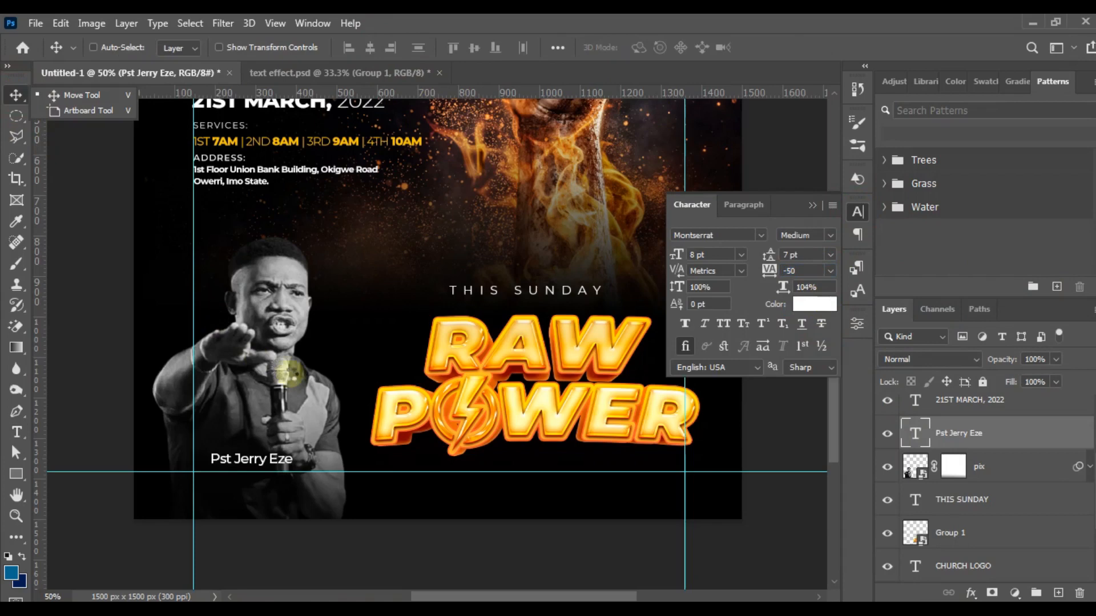
pyautogui.click(324, 395)
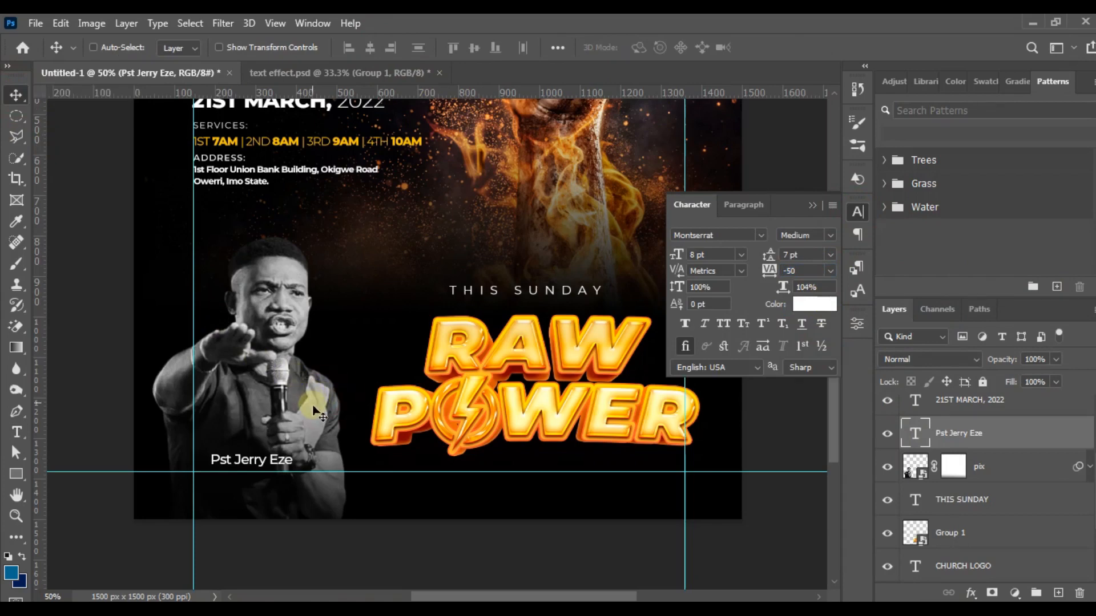
pyautogui.moveTo(313, 415); pyautogui.dragTo(297, 395)
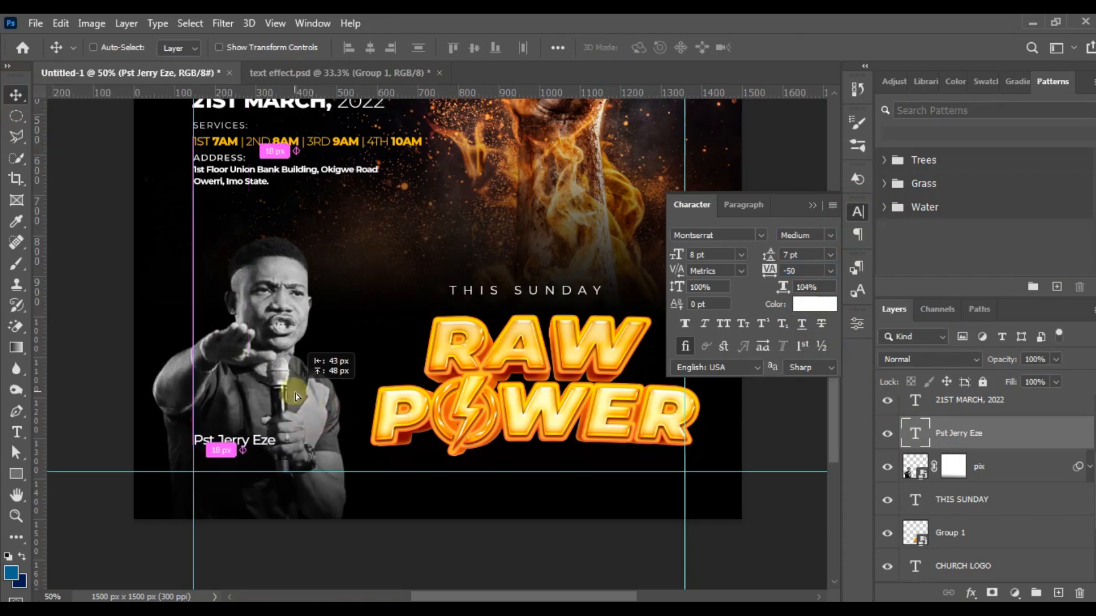
# Add a separate text line "Ministering" below the speaker's name and colour it yellow (f8c000)
pyautogui.click(16, 432)
pyautogui.click(278, 440)
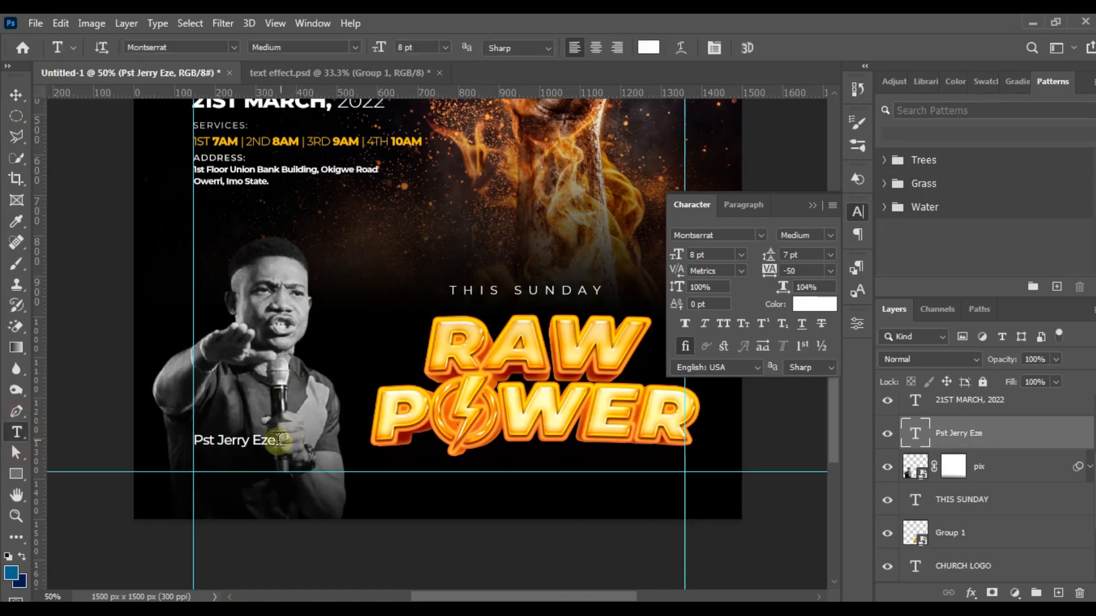
pyautogui.click(212, 461)
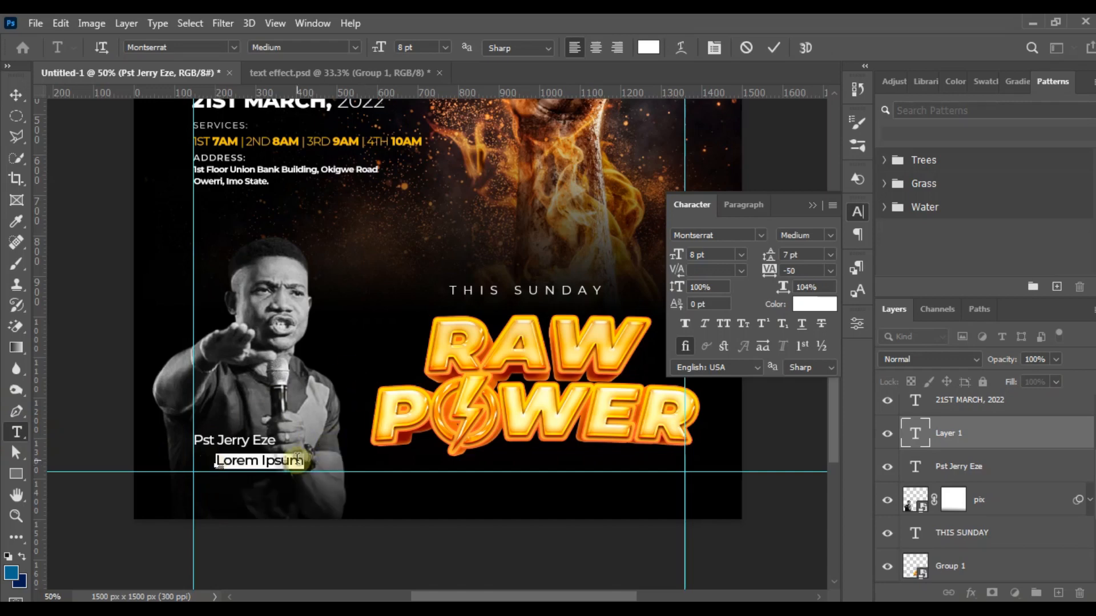
pyautogui.write('Min')
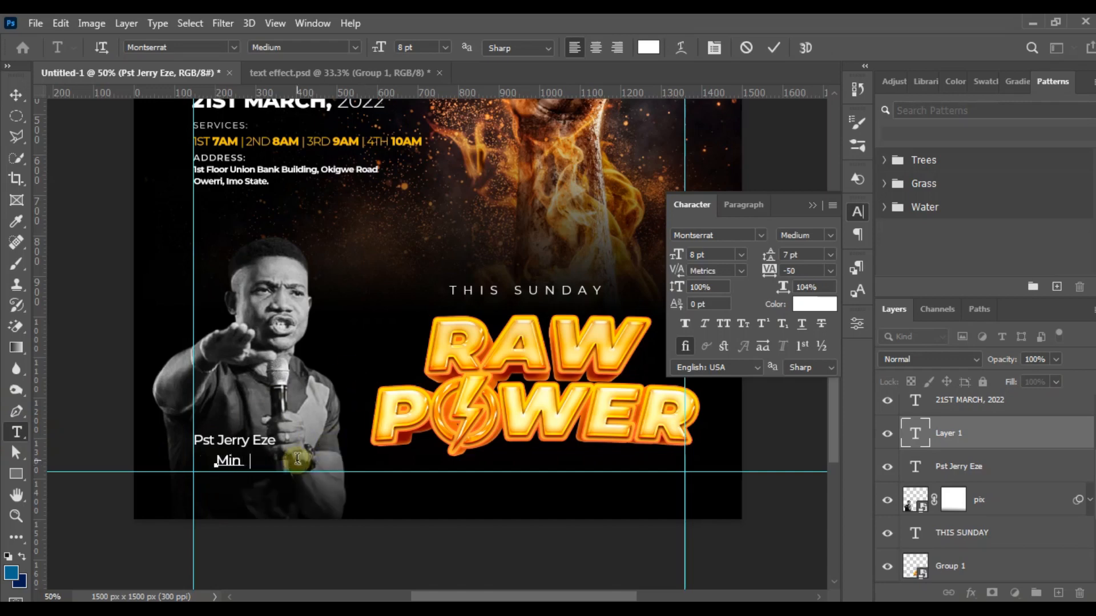
pyautogui.write('istering')
pyautogui.hotkey('ctrl', 'a')
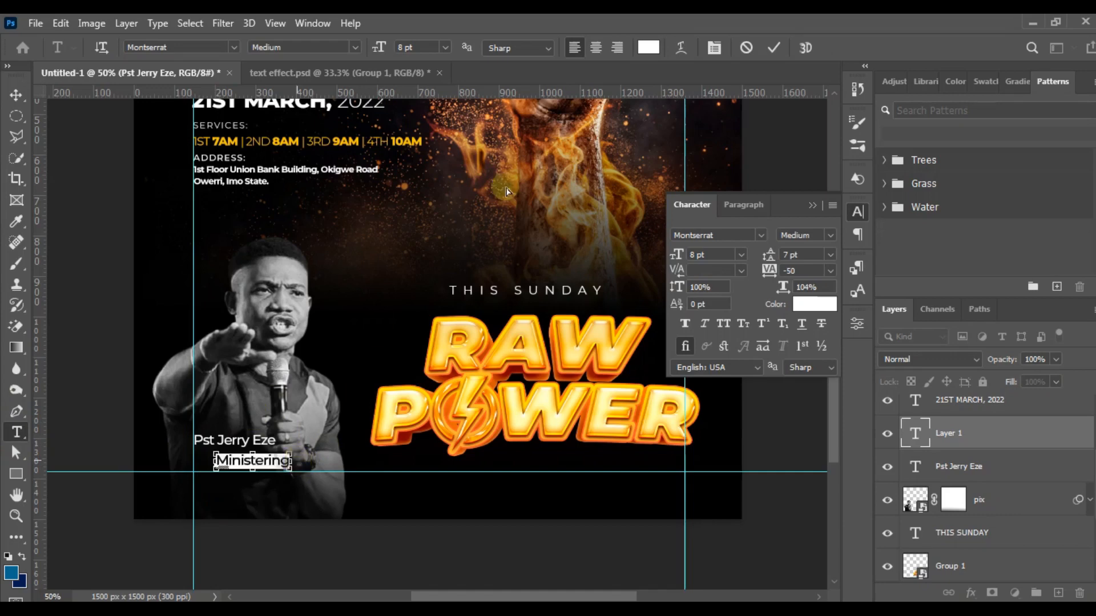
pyautogui.click(648, 48)
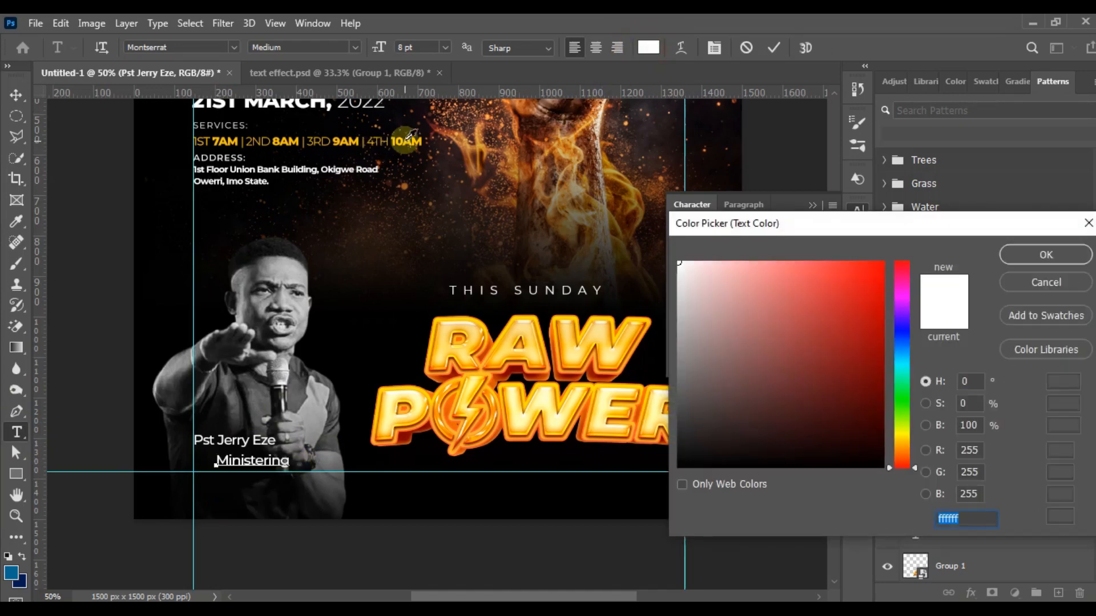
pyautogui.write('f8c000')
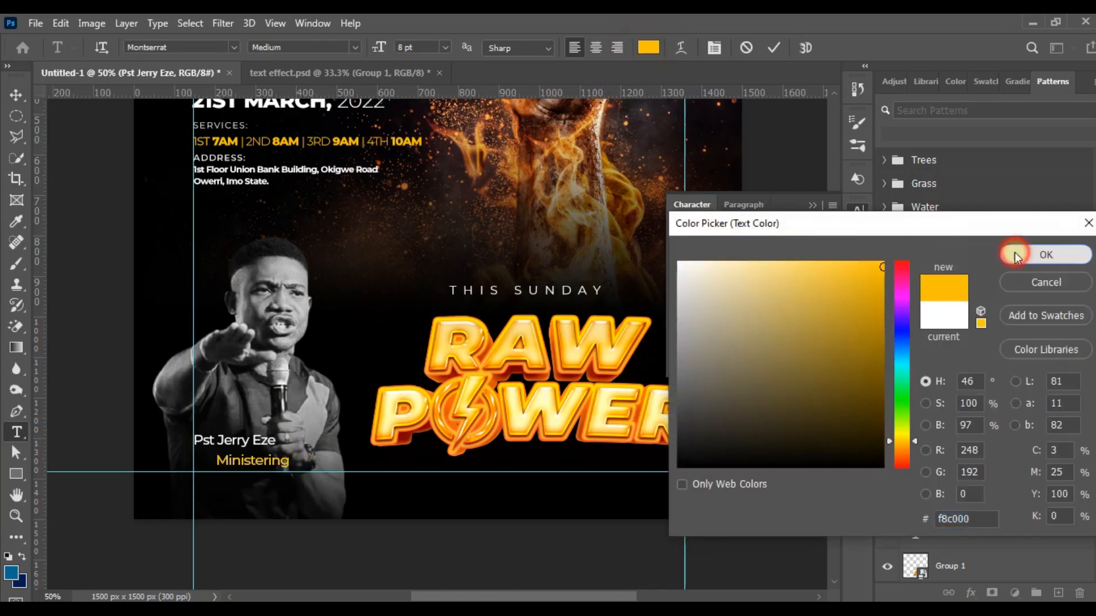
pyautogui.click(1015, 252)
# Set the "Ministering" text to font size 7 pt and tracking 35
pyautogui.click(831, 273)
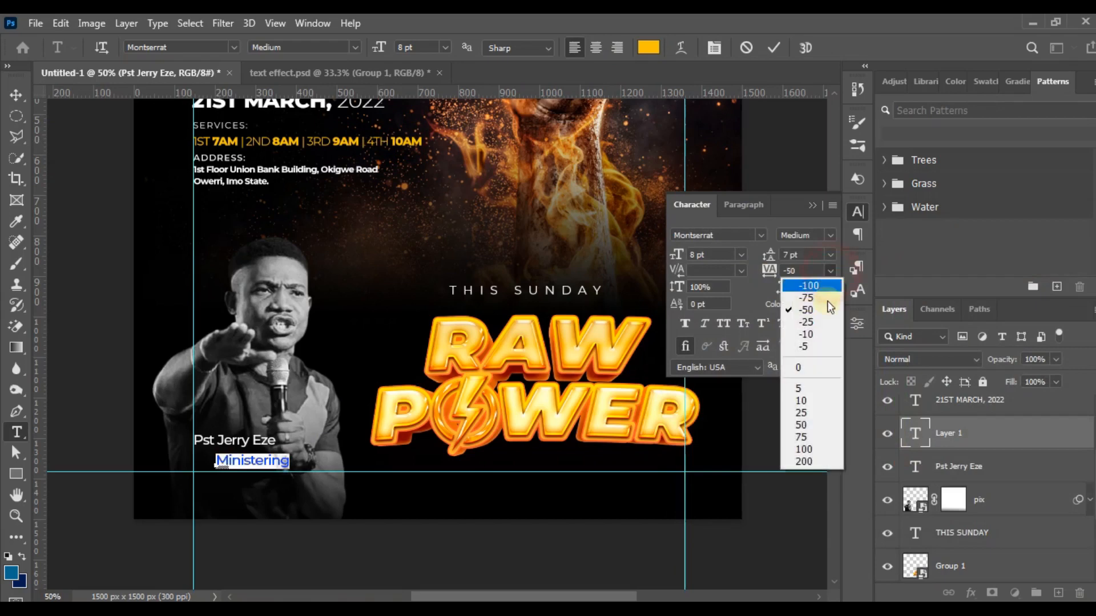
pyautogui.click(817, 346)
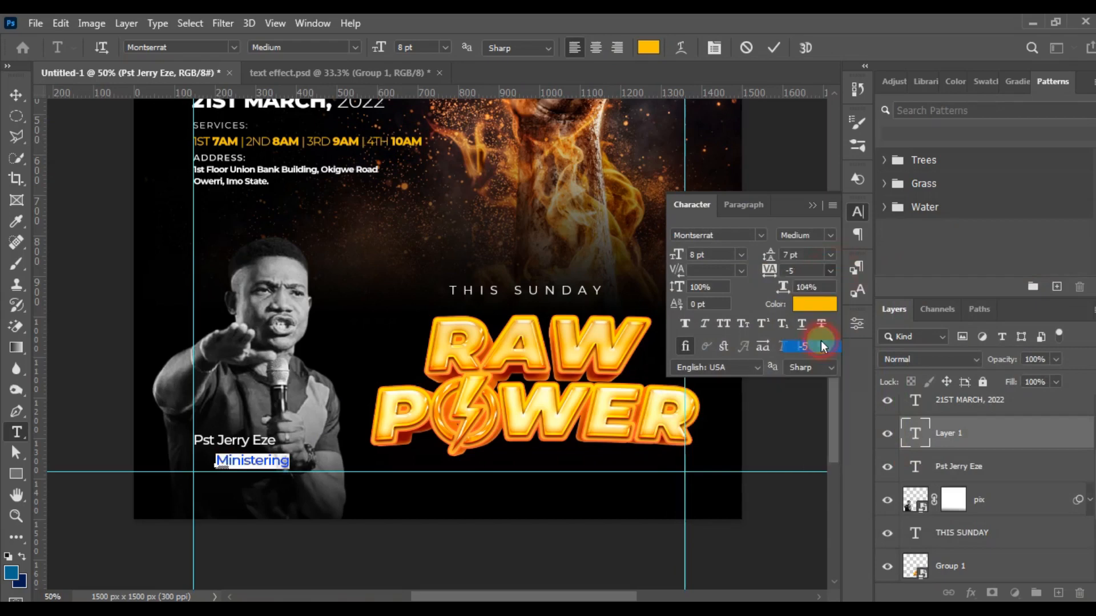
pyautogui.click(673, 253)
pyautogui.write('7')
pyautogui.press('Return')
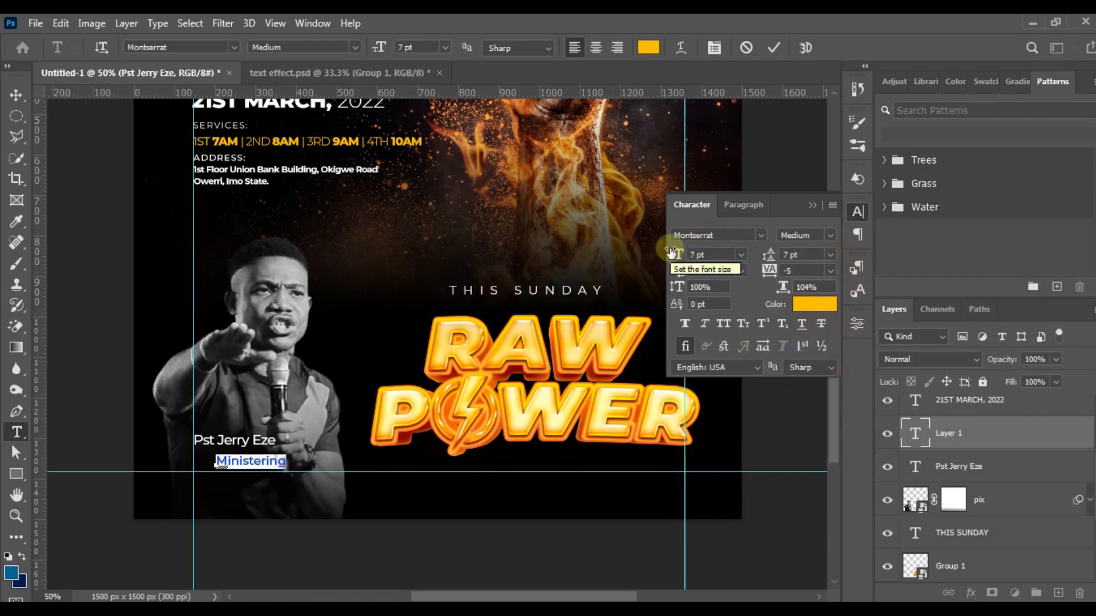
pyautogui.moveTo(770, 271); pyautogui.dragTo(786, 270)
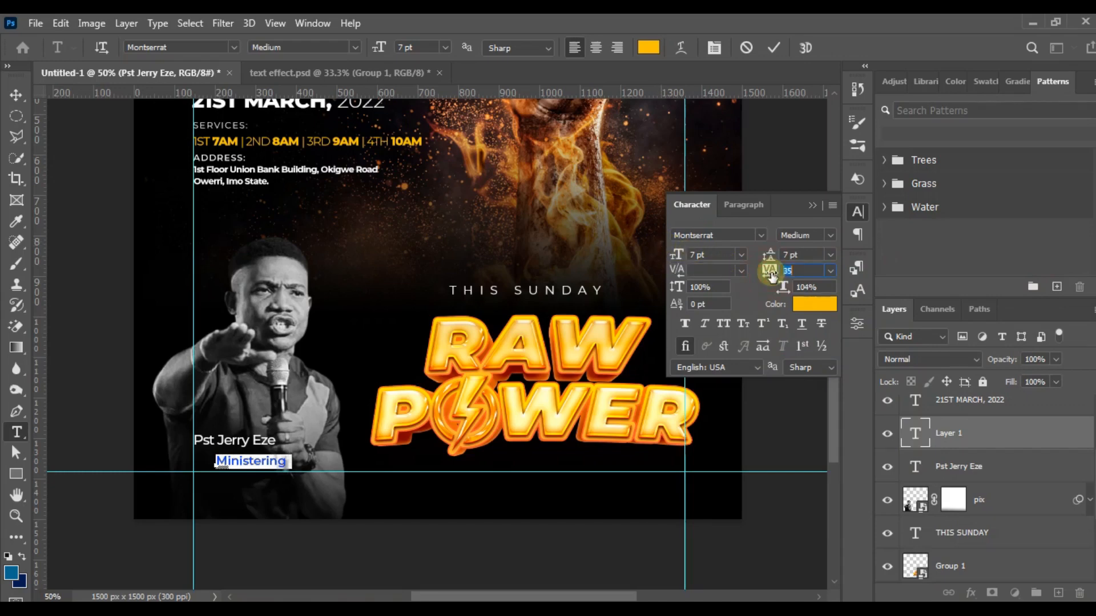
# Move "Ministering" directly beneath the speaker's name and align the left edges of both text layers
pyautogui.click(16, 97)
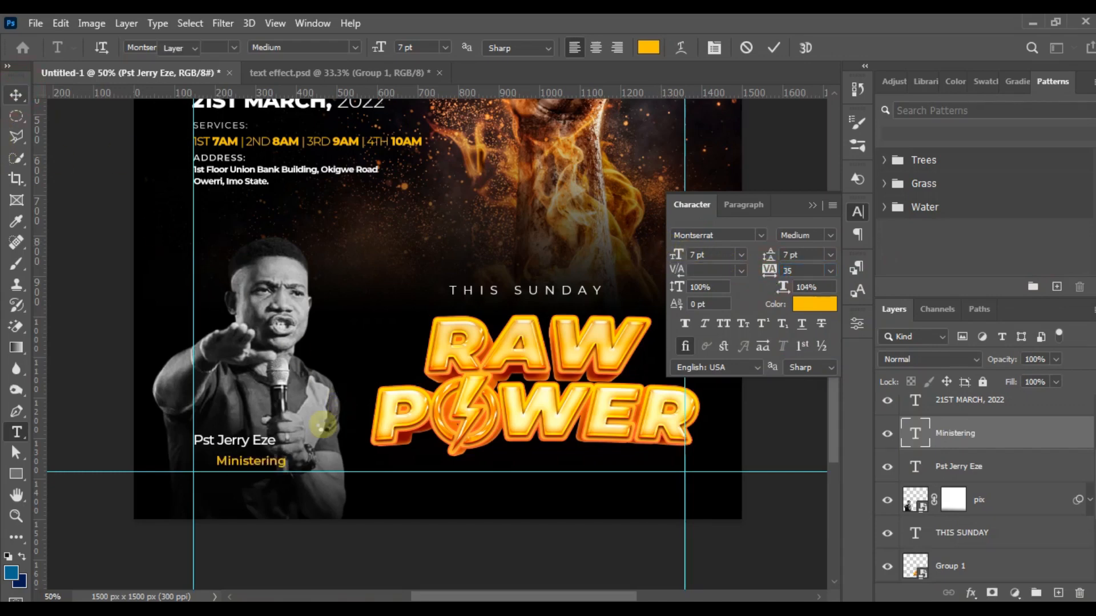
pyautogui.moveTo(323, 425); pyautogui.dragTo(300, 429)
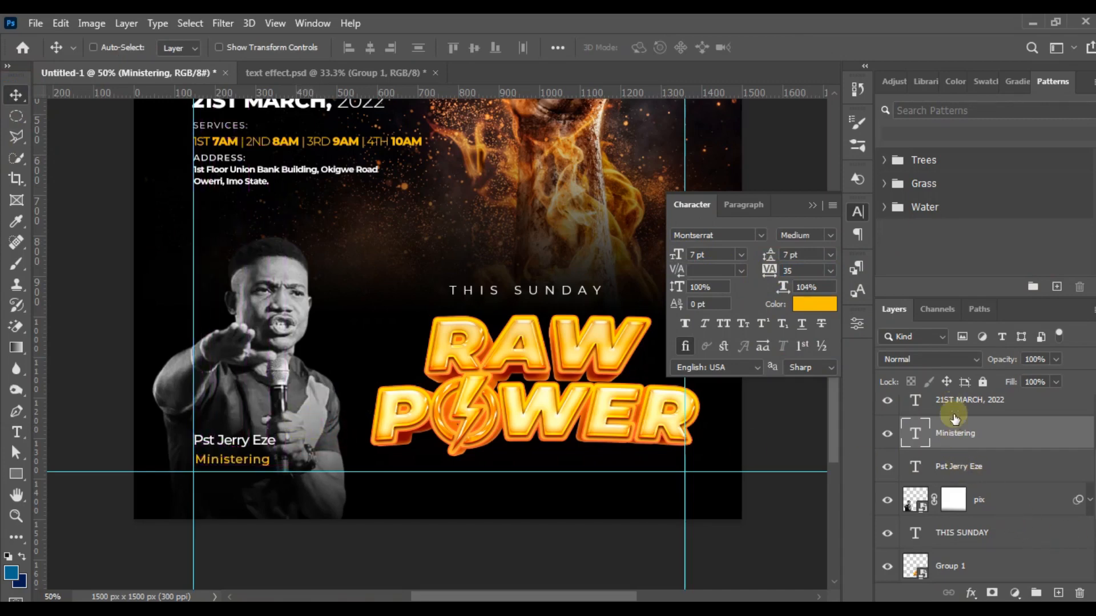
pyautogui.keyDown('shift'); pyautogui.click(953, 464); pyautogui.keyUp('shift')
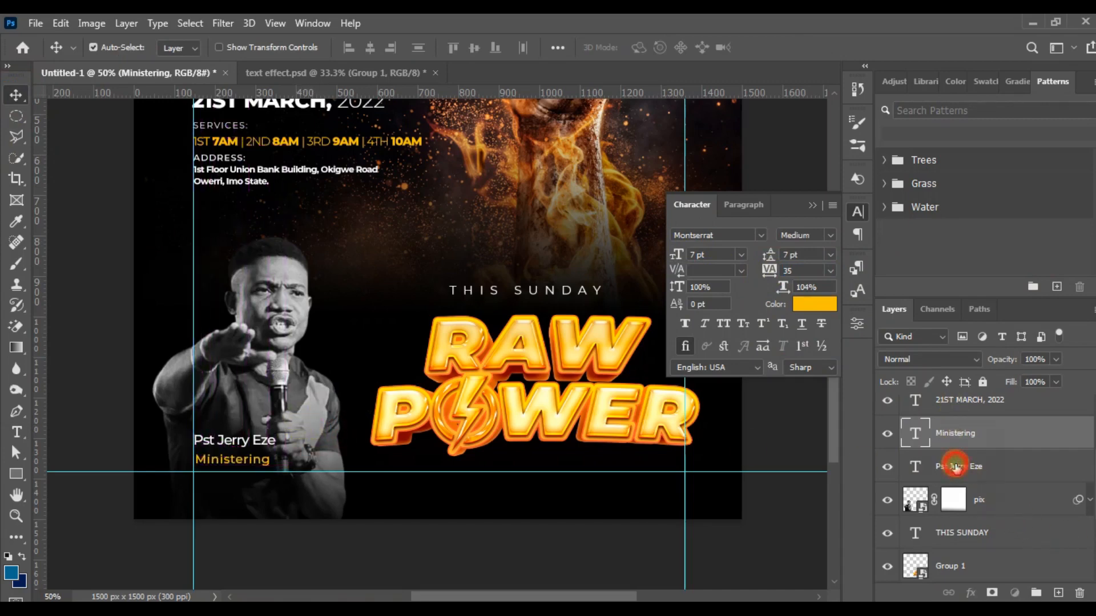
pyautogui.click(348, 51)
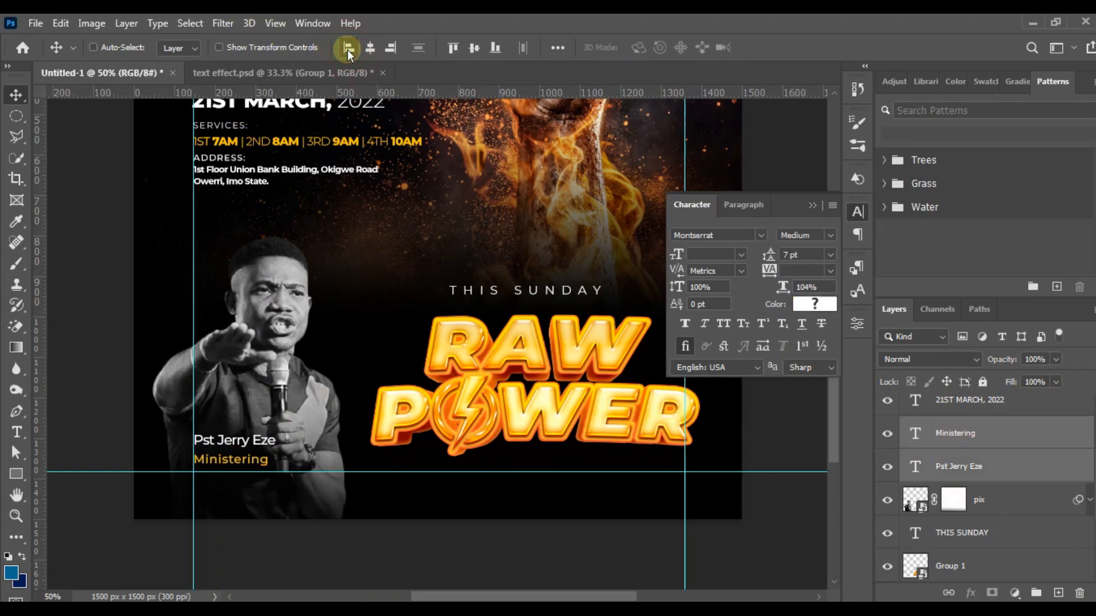
# Collapse the character settings and hide the guides, with the whole flyer in view
pyautogui.click(812, 204)
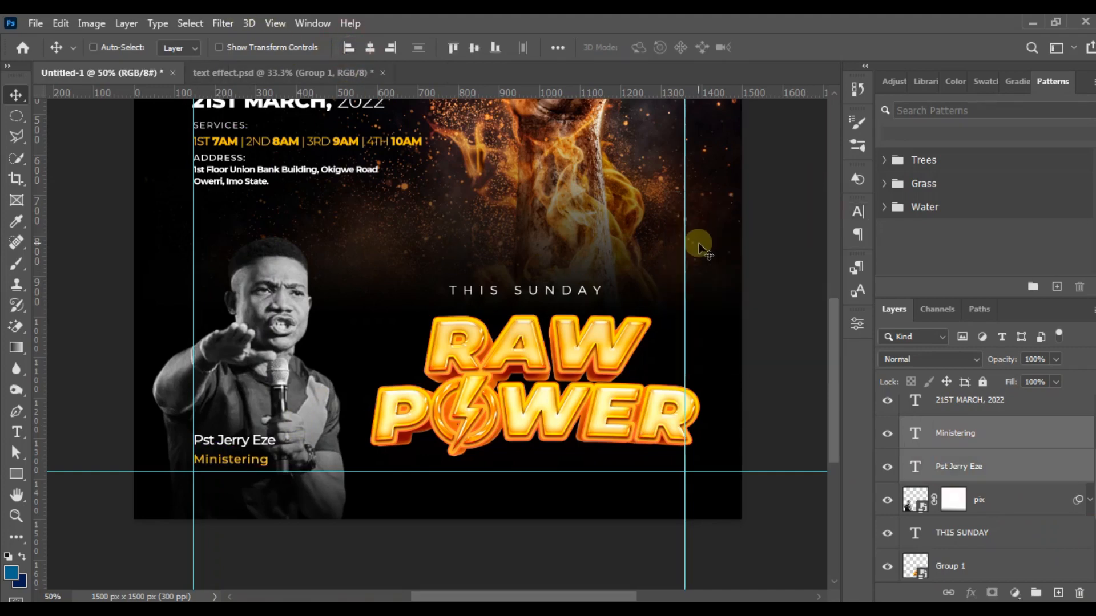
pyautogui.hotkey('ctrl', '-')
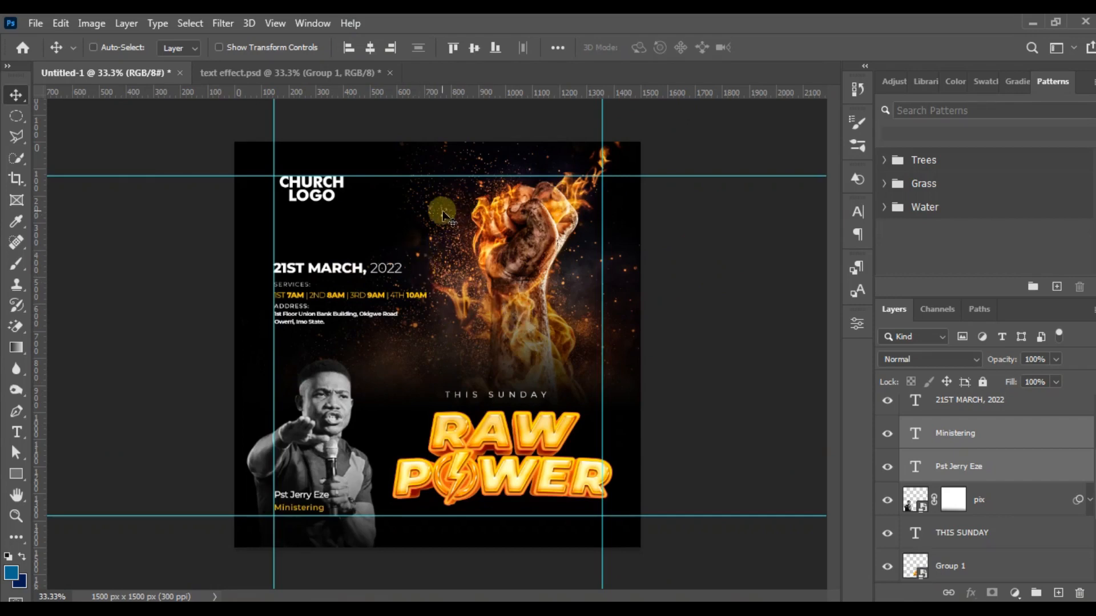
pyautogui.hotkey('ctrl', ';')
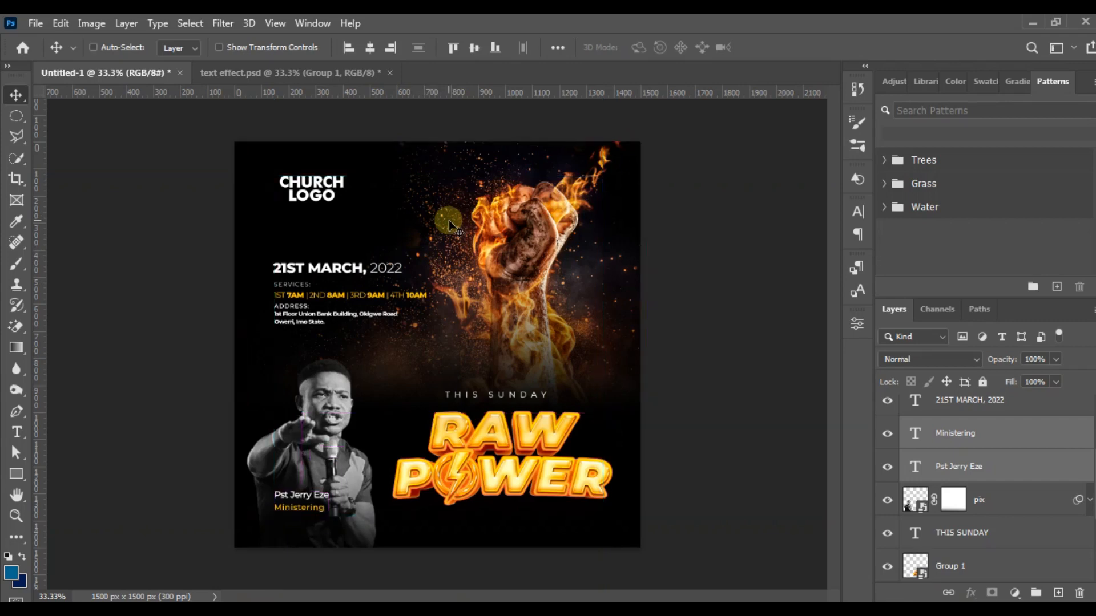
# Group all layers from "SERVICES:" down to "Rectangle 1", leaving out the Background layer
pyautogui.scroll(3, 964, 448)
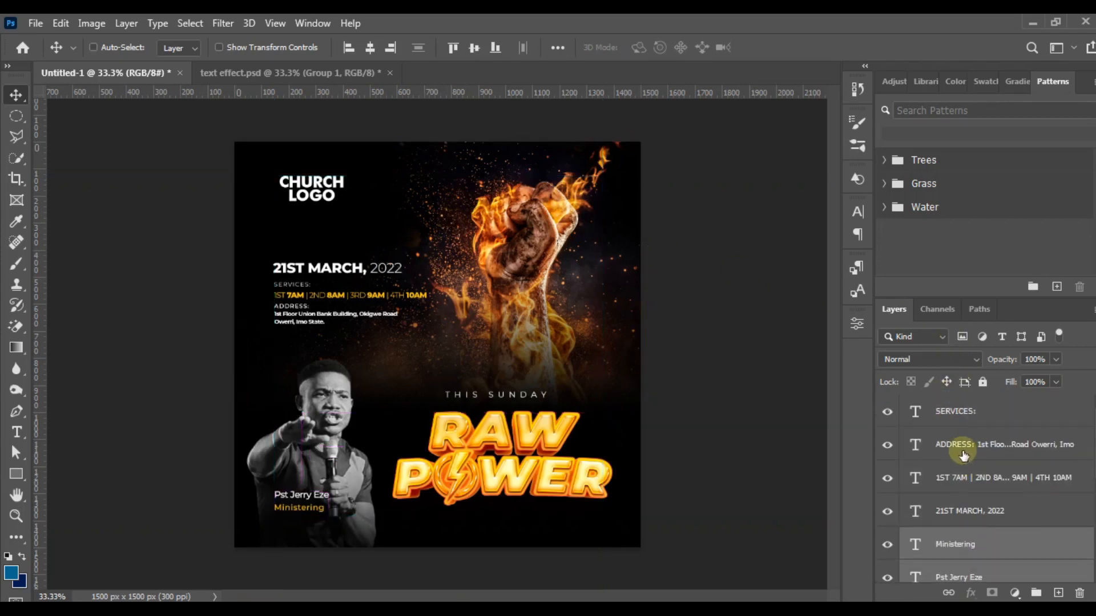
pyautogui.hotkey('alt', '.')
pyautogui.scroll(-6, 959, 459)
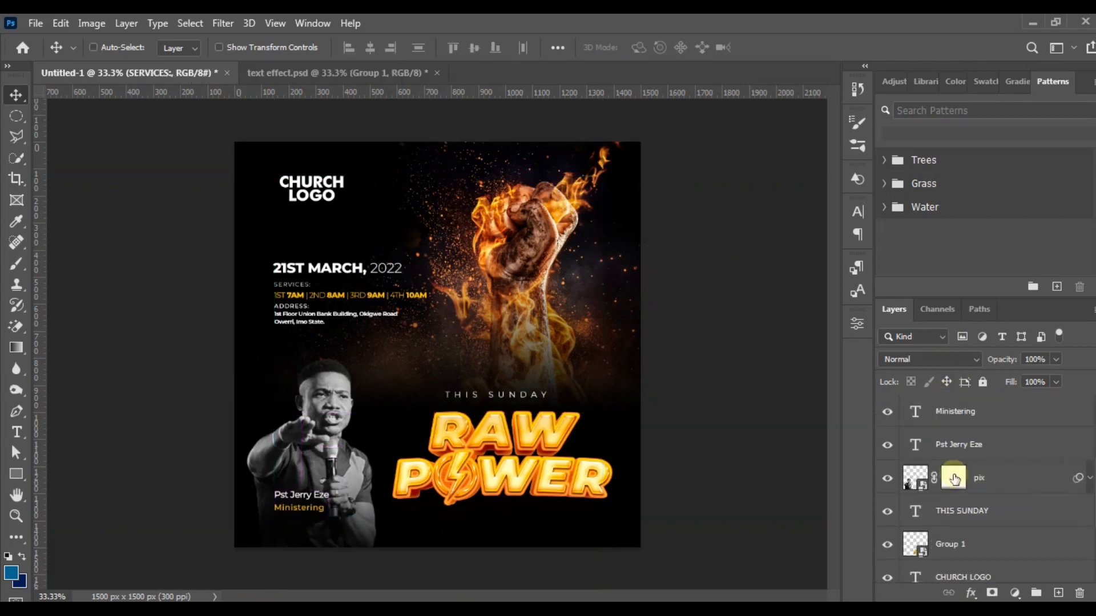
pyautogui.keyDown('shift'); pyautogui.click(975, 532); pyautogui.keyUp('shift')
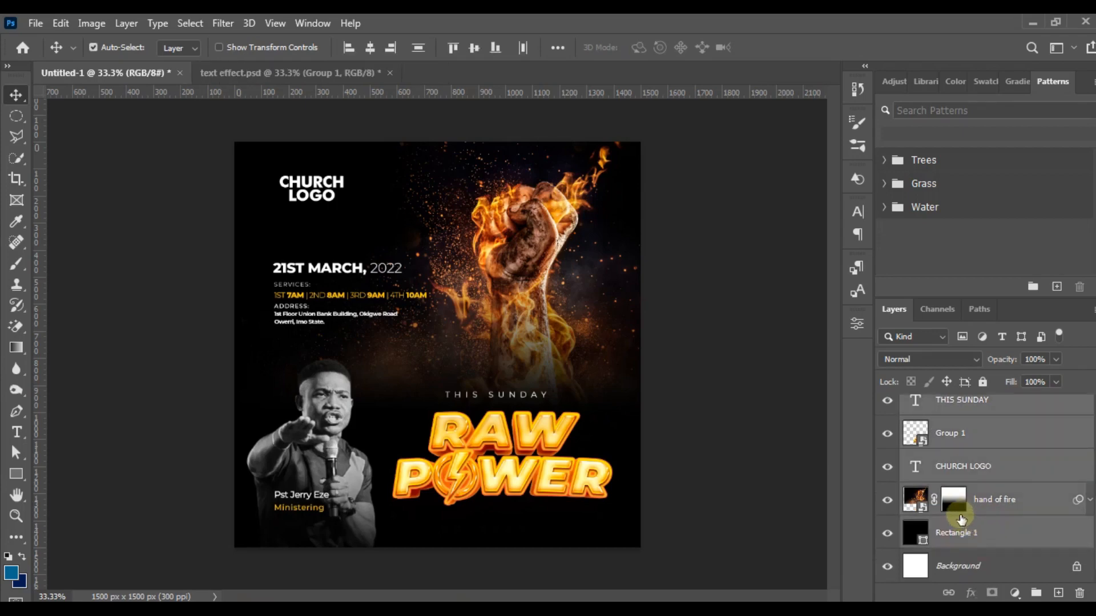
pyautogui.hotkey('ctrl', 'g')
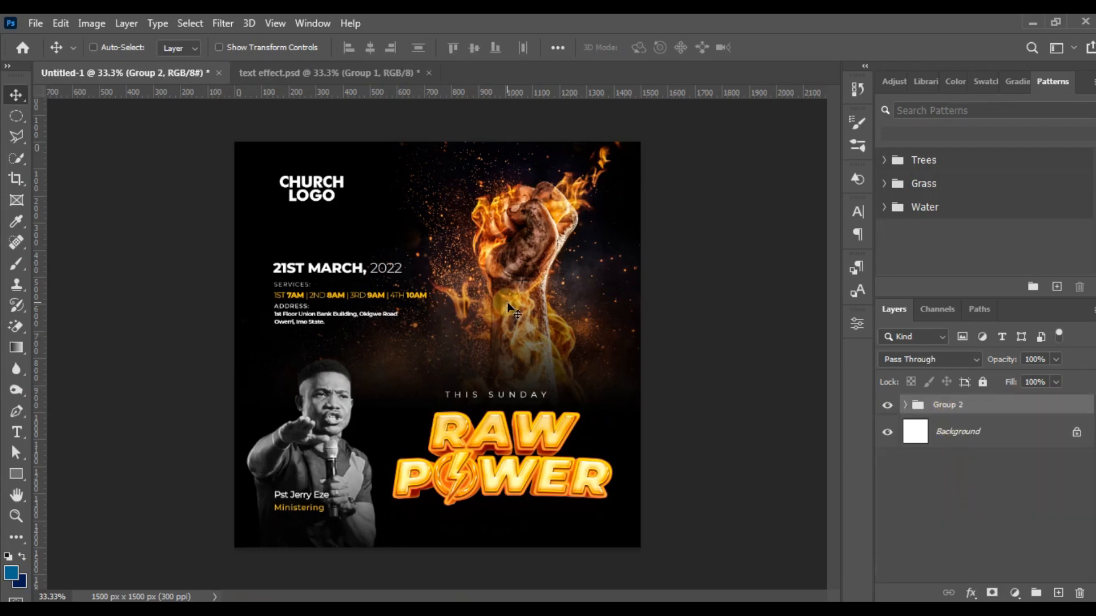